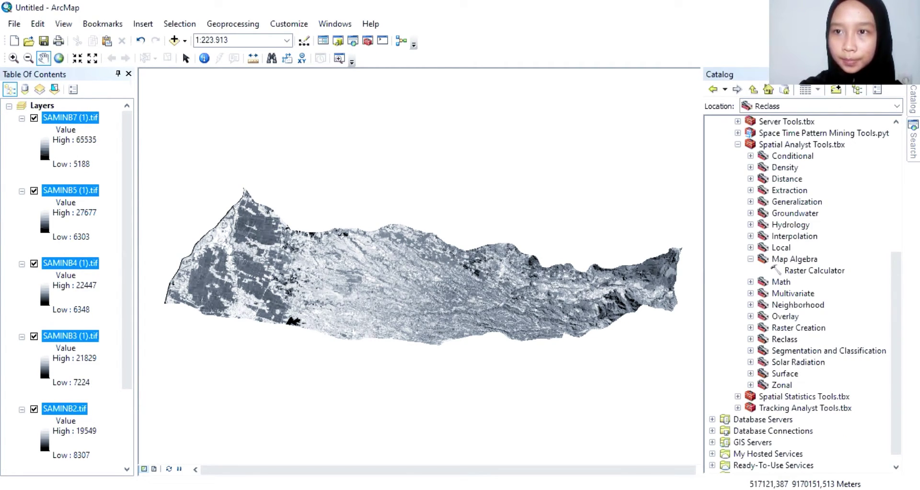
Step: Enter the expression "SAMINB2.tif" * 0.0002 - 0.1 in the Raster Calculator from the Spatial Analyst Map Algebra tools
{"action": "left_click", "coordinate": [791, 270]}
{"action": "double_click", "coordinate": [789, 270]}
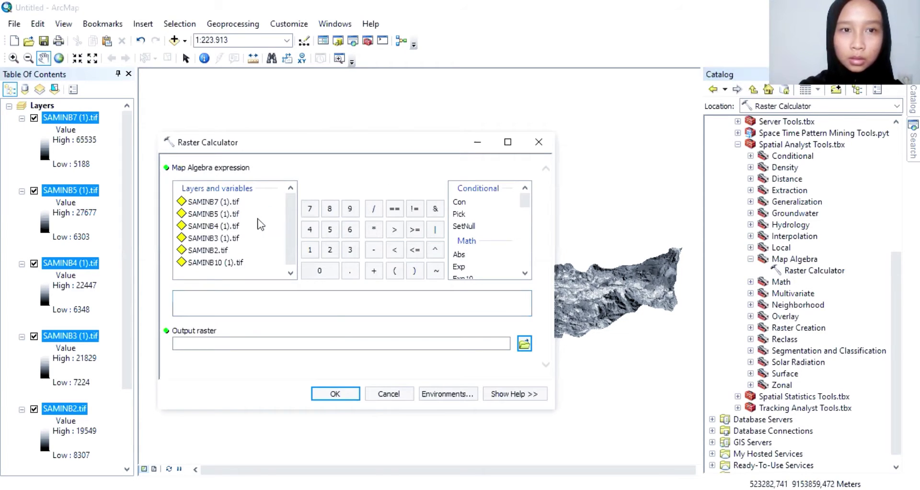
{"action": "left_click", "coordinate": [418, 33]}
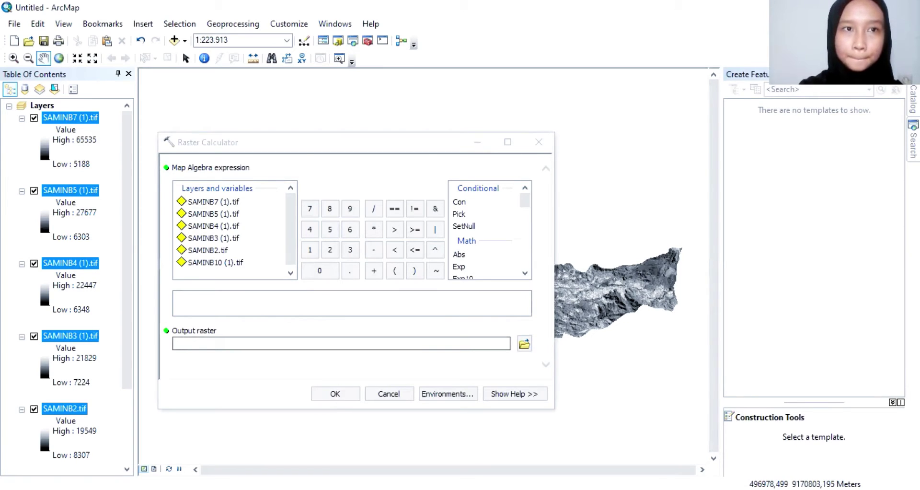
{"action": "left_click", "coordinate": [520, 489]}
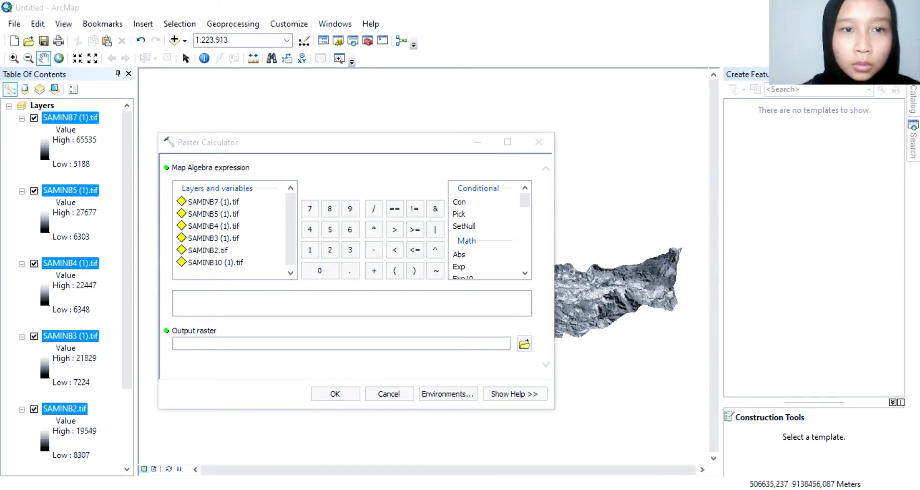
{"action": "double_click", "coordinate": [225, 249]}
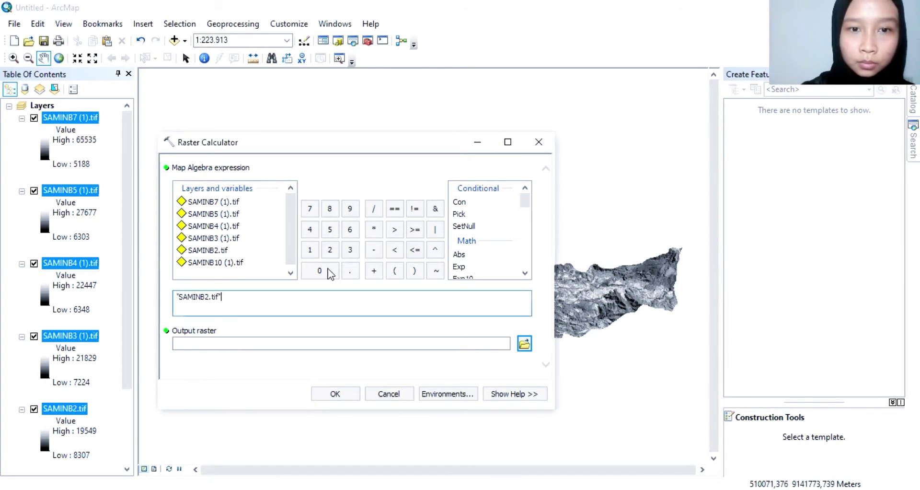
{"action": "left_click", "coordinate": [373, 229]}
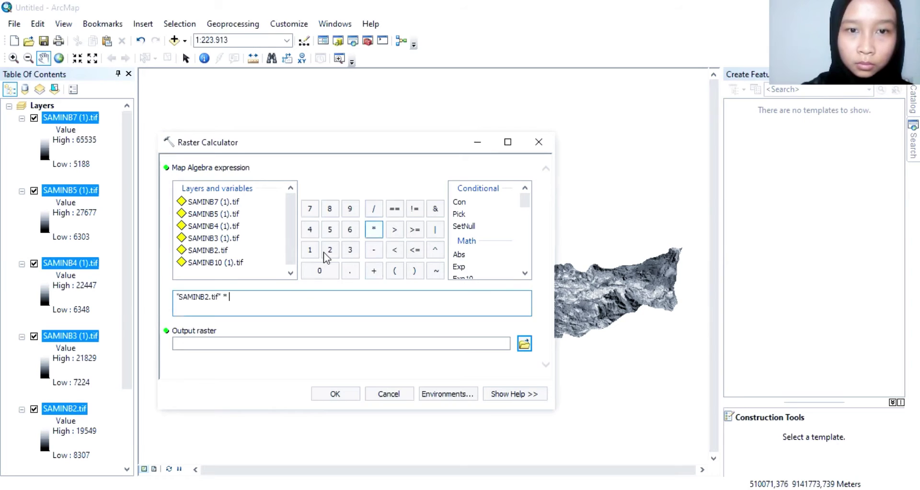
{"action": "left_click", "coordinate": [316, 271]}
{"action": "left_click", "coordinate": [349, 271]}
{"action": "left_click", "coordinate": [322, 271]}
{"action": "left_click", "coordinate": [325, 273]}
{"action": "left_click", "coordinate": [326, 276]}
{"action": "left_click", "coordinate": [336, 250]}
{"action": "left_click", "coordinate": [374, 250]}
{"action": "left_click", "coordinate": [319, 271]}
{"action": "left_click", "coordinate": [349, 271]}
{"action": "left_click", "coordinate": [310, 249]}
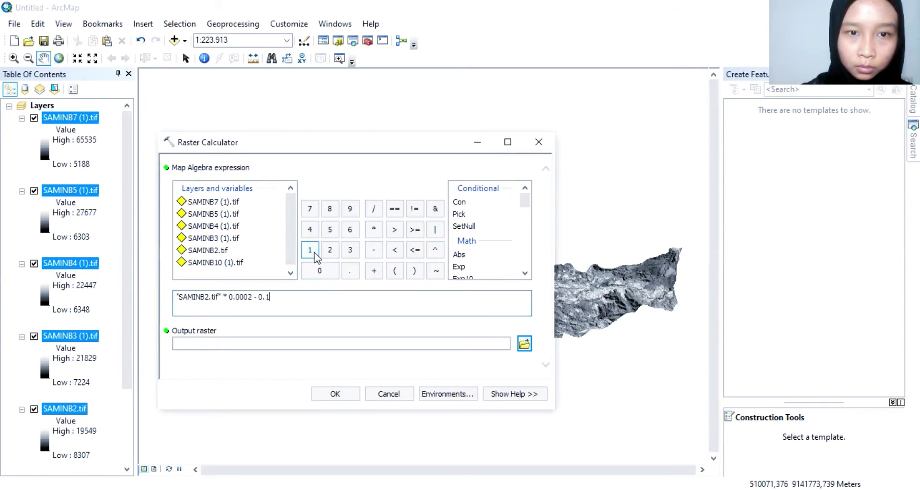
Step: Set the output raster to toab2.tif in the D:\LAHAN KRITIS folder and run the calculation
{"action": "left_click", "coordinate": [521, 344]}
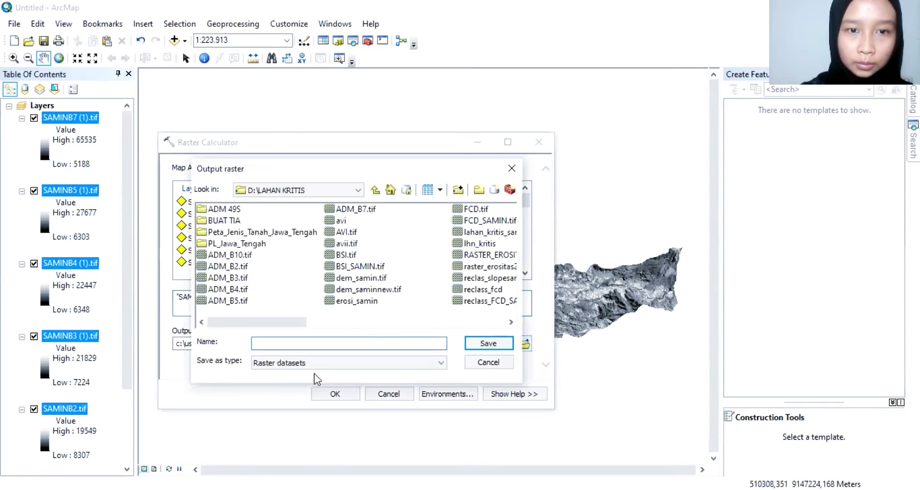
{"action": "type", "text": "toab"}
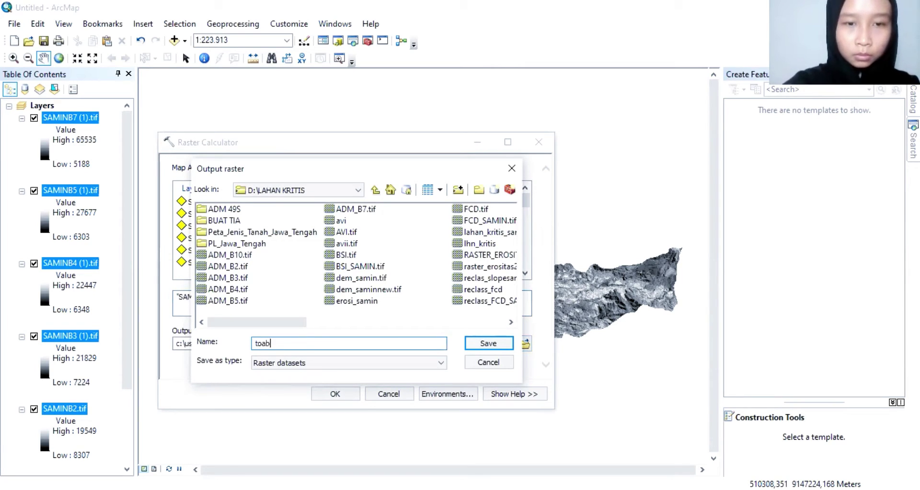
{"action": "type", "text": "2_tif"}
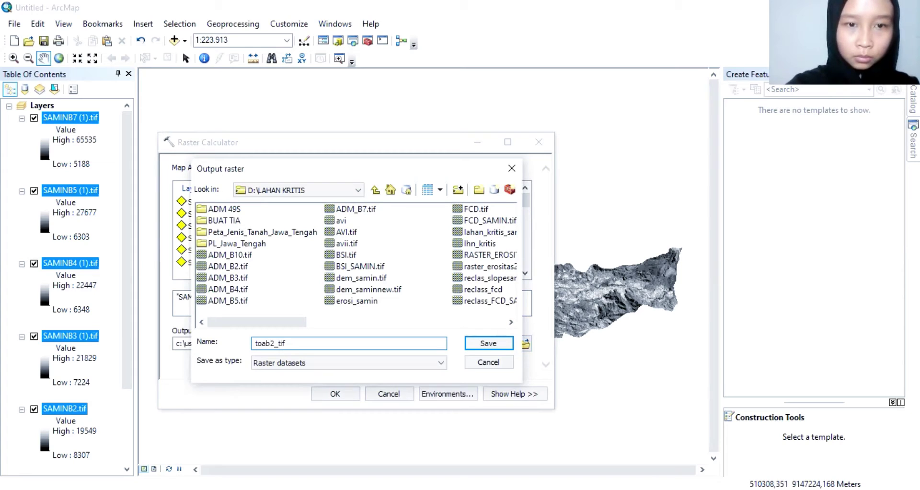
{"action": "left_click", "coordinate": [280, 345]}
{"action": "key", "text": "BackSpace"}
{"action": "type", "text": "."}
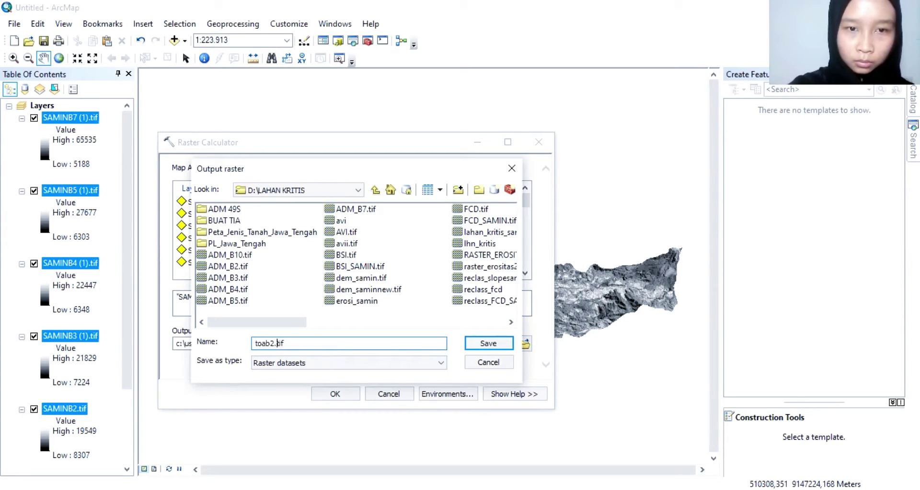
{"action": "left_click", "coordinate": [487, 343]}
{"action": "left_click", "coordinate": [333, 393]}
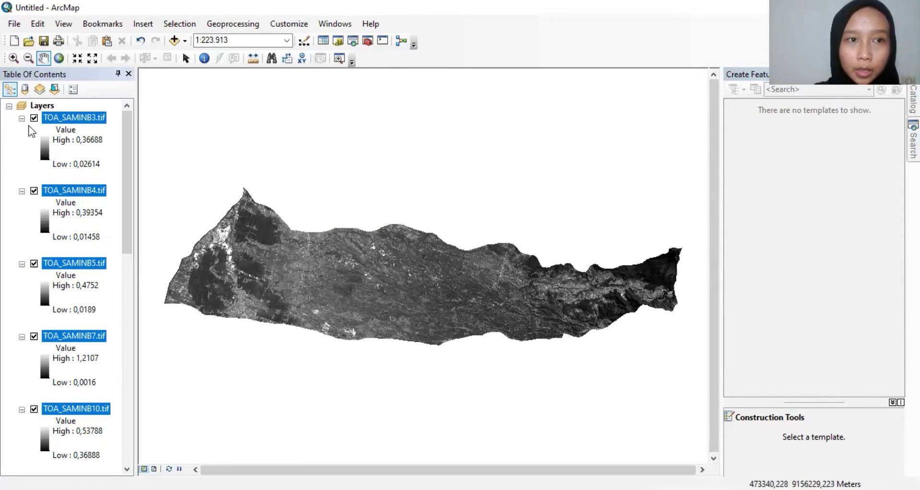
Step: Collapse the legends of the TOA_SAMINB3, TOA_SAMINB4 and TOA_SAMINB5 layers
{"action": "left_click", "coordinate": [22, 118]}
{"action": "left_click", "coordinate": [22, 130]}
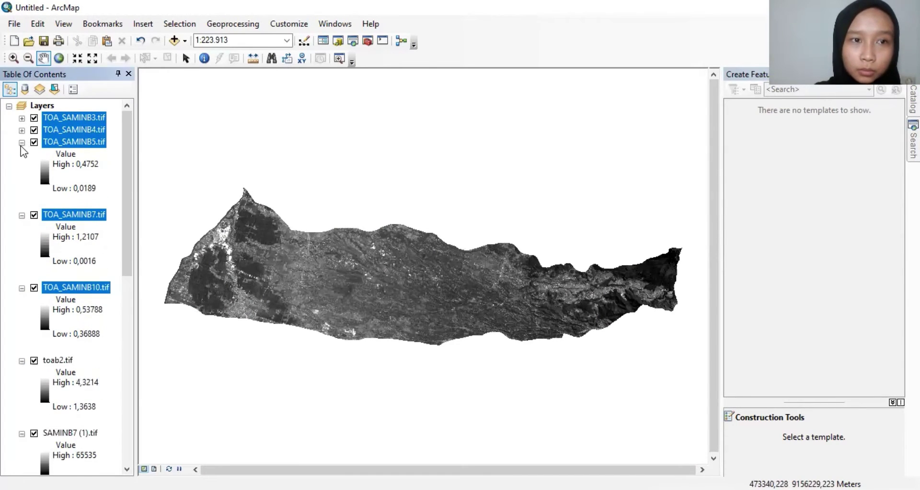
{"action": "left_click", "coordinate": [21, 142]}
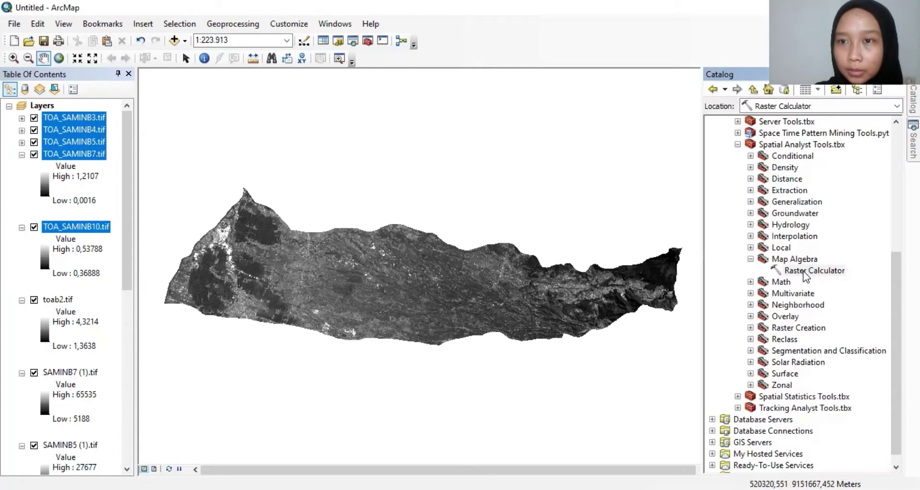
Step: Calculate (("TOA_SAMINB5.tif" + 1) * (0.39354 - "TOA_SAMINB4.tif") * ("TOA_SAMINB5.tif" - "TOA_SAMINB4.tif")) * * (1 / 3) with Raster Calculator
{"action": "double_click", "coordinate": [803, 271]}
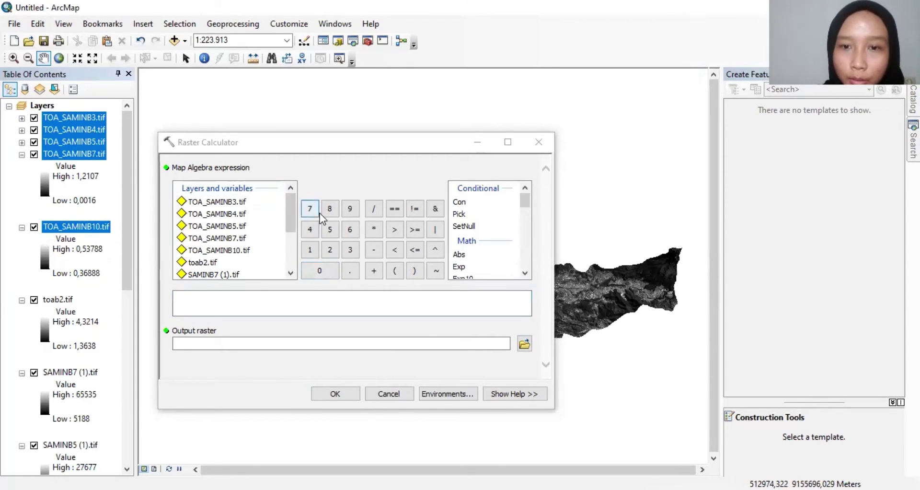
{"action": "double_click", "coordinate": [395, 270]}
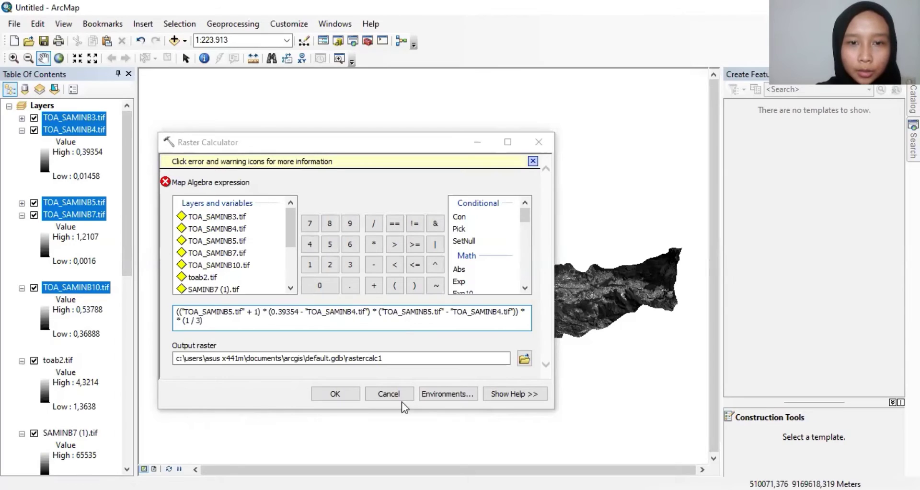
{"action": "left_click", "coordinate": [345, 392]}
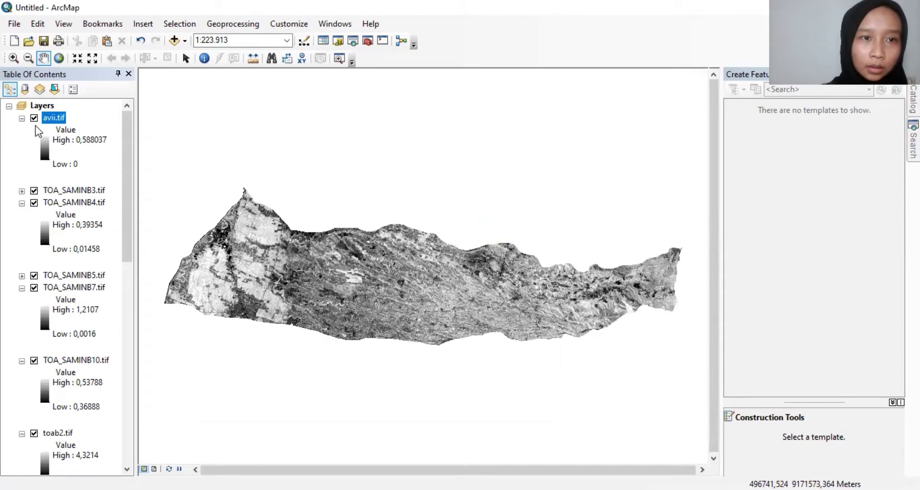
Step: Collapse the legends of the remaining TOA_SAMIN layers, toab2.tif and all original SAMIN band layers
{"action": "left_click", "coordinate": [22, 203]}
{"action": "left_click", "coordinate": [22, 227]}
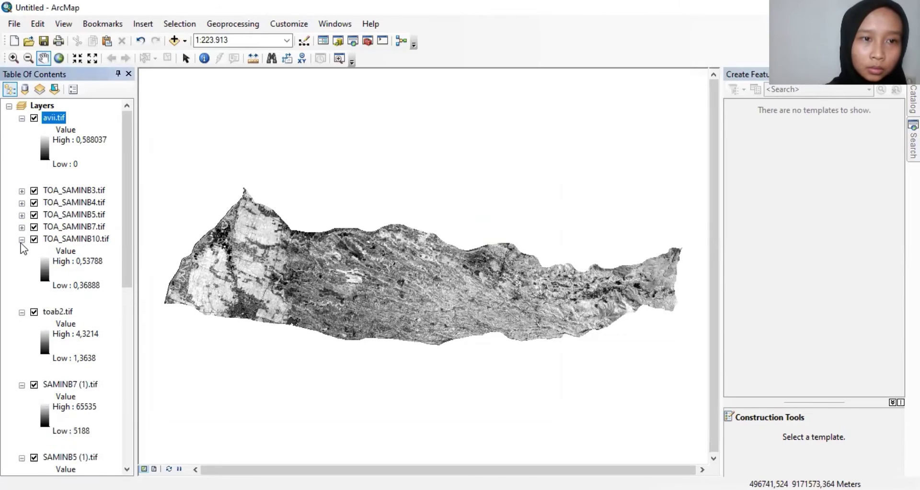
{"action": "left_click", "coordinate": [21, 239]}
{"action": "left_click", "coordinate": [21, 251]}
{"action": "left_click", "coordinate": [21, 263]}
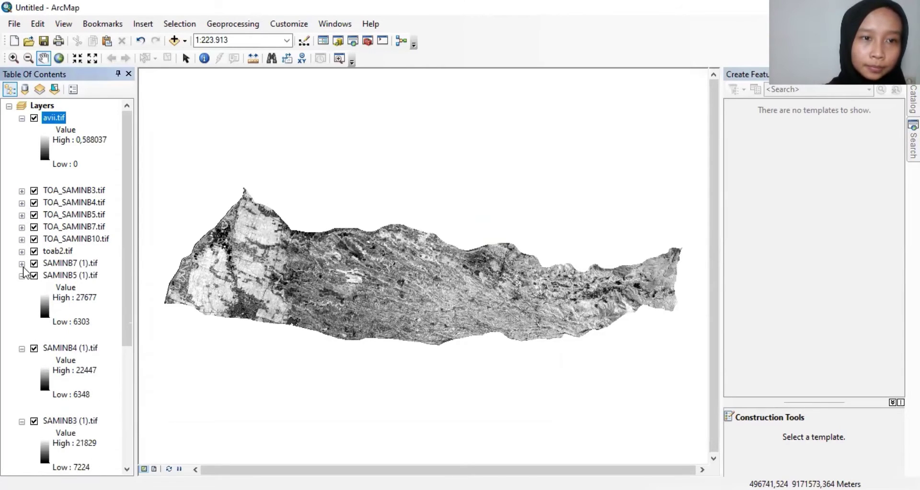
{"action": "left_click", "coordinate": [21, 275]}
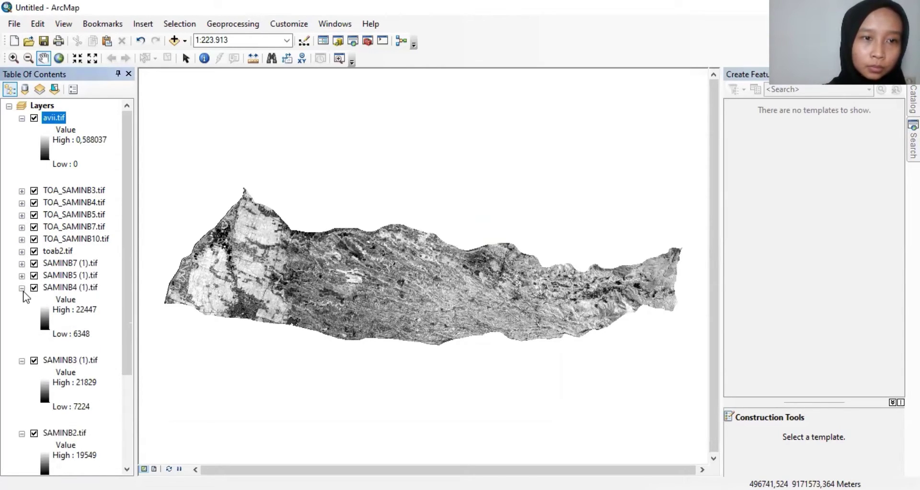
{"action": "left_click", "coordinate": [22, 287]}
{"action": "left_click", "coordinate": [21, 299]}
{"action": "left_click", "coordinate": [21, 311]}
{"action": "left_click", "coordinate": [21, 324]}
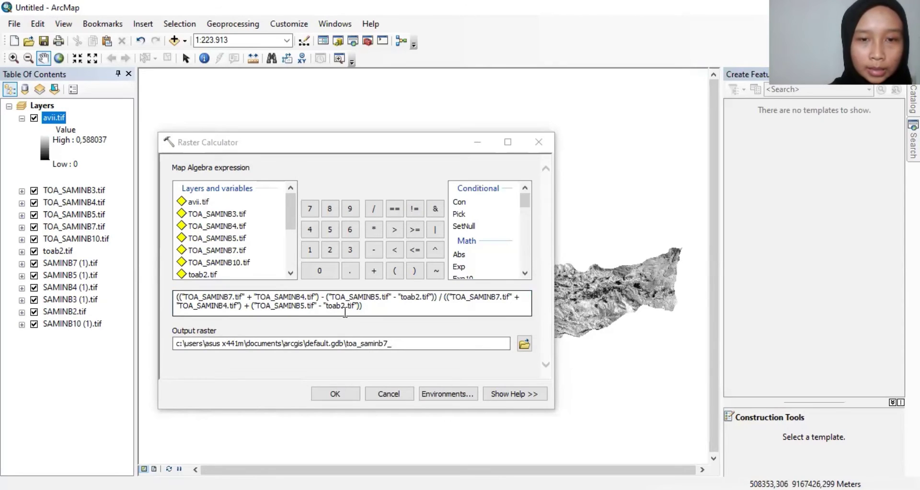
Step: Run the Raster Calculator expression that divides (B7 + B4) - (B5 - B2) by (B7 + B4) + (B5 - B2), using the TOA rasters
{"action": "left_click", "coordinate": [351, 391]}
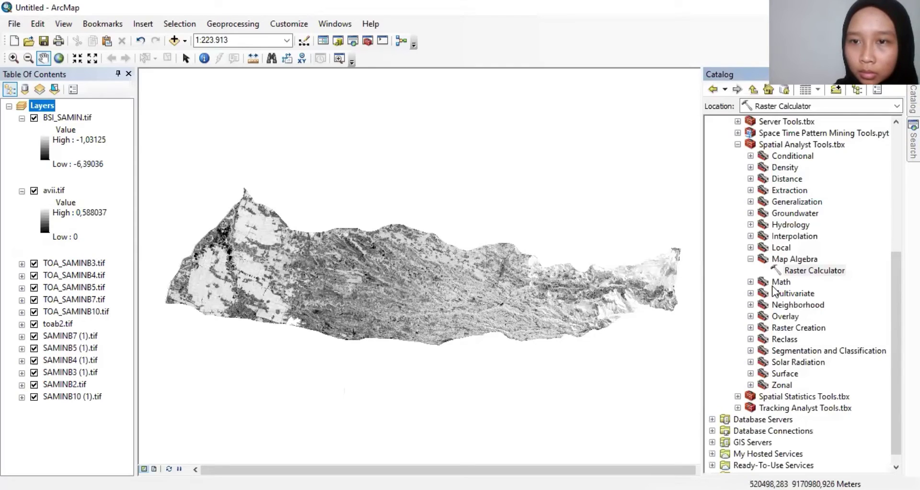
Step: Replace the weight overlay query and search for the "principal component" tool
{"action": "key", "text": "ctrl+f"}
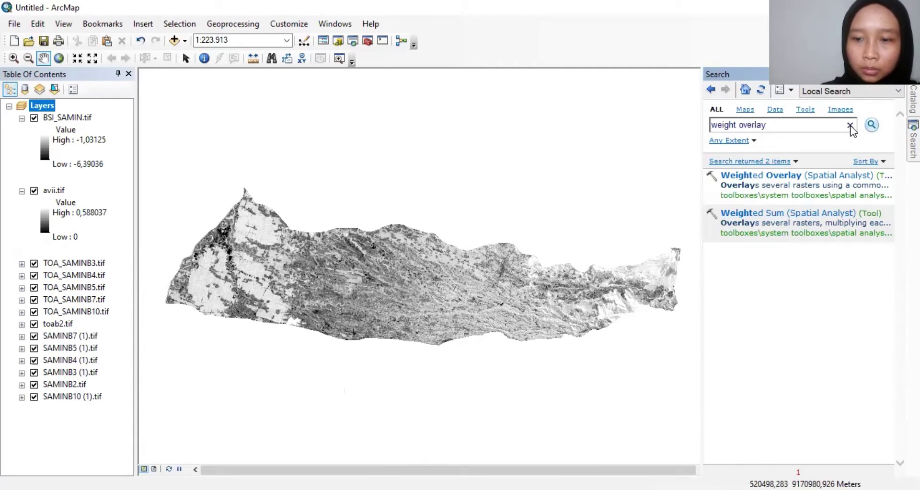
{"action": "key", "text": "BackSpace"}
{"action": "key", "text": "BackSpace"}
{"action": "key", "text": "BackSpace"}
{"action": "key", "text": "BackSpace"}
{"action": "key", "text": "BackSpace"}
{"action": "key", "text": "BackSpace"}
{"action": "key", "text": "BackSpace"}
{"action": "key", "text": "BackSpace"}
{"action": "key", "text": "BackSpace"}
{"action": "key", "text": "BackSpace"}
{"action": "key", "text": "BackSpace"}
{"action": "key", "text": "BackSpace"}
{"action": "key", "text": "BackSpace"}
{"action": "key", "text": "BackSpace"}
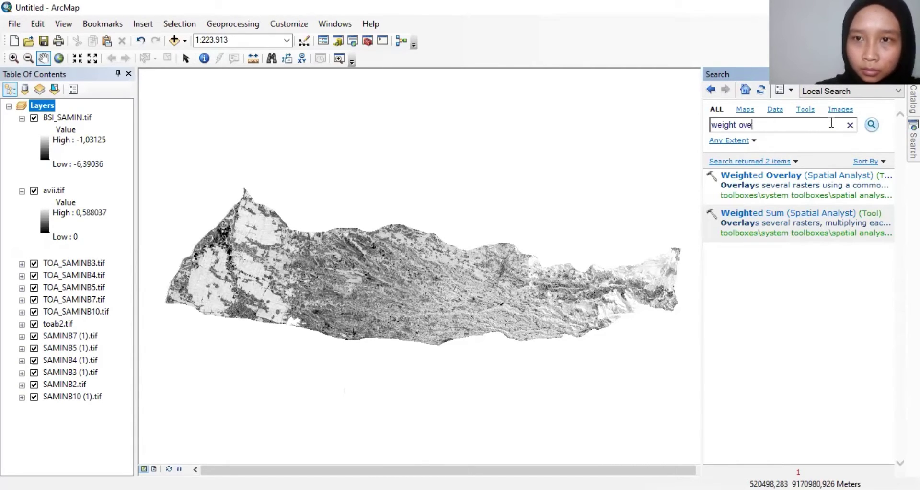
{"action": "type", "text": "prin"}
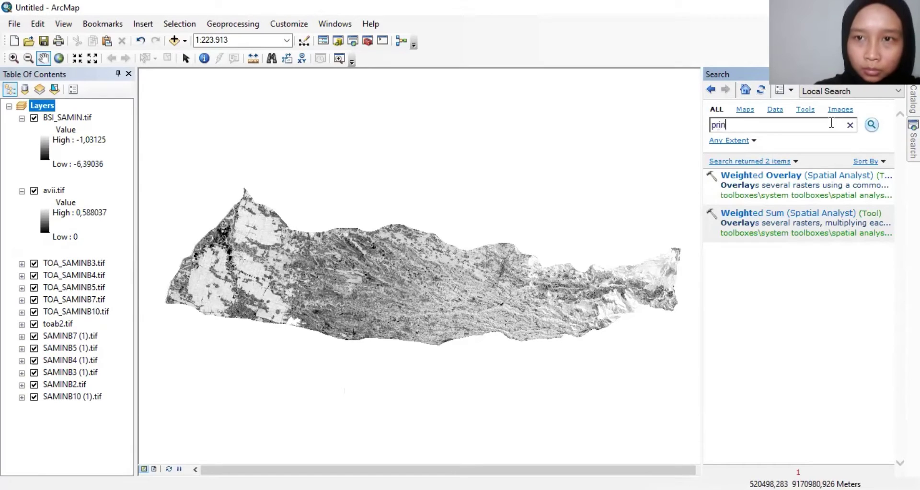
{"action": "type", "text": "cipal comp"}
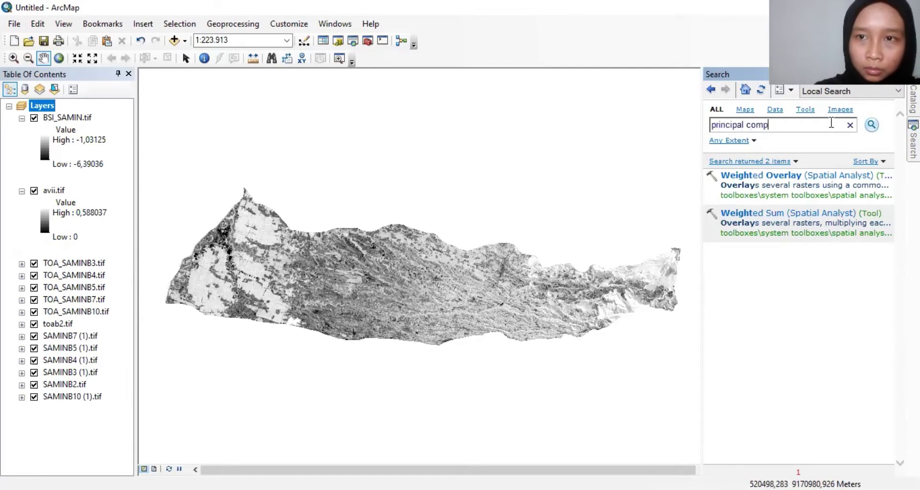
{"action": "type", "text": "onent"}
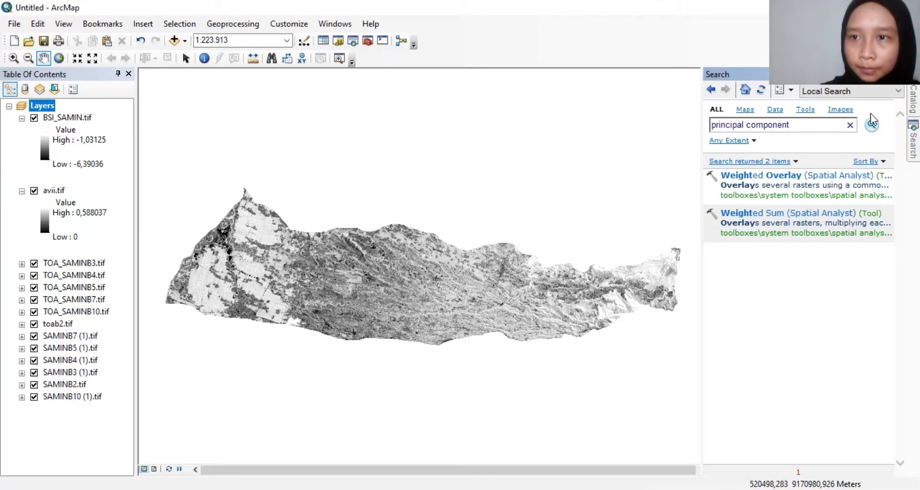
{"action": "left_click", "coordinate": [872, 125]}
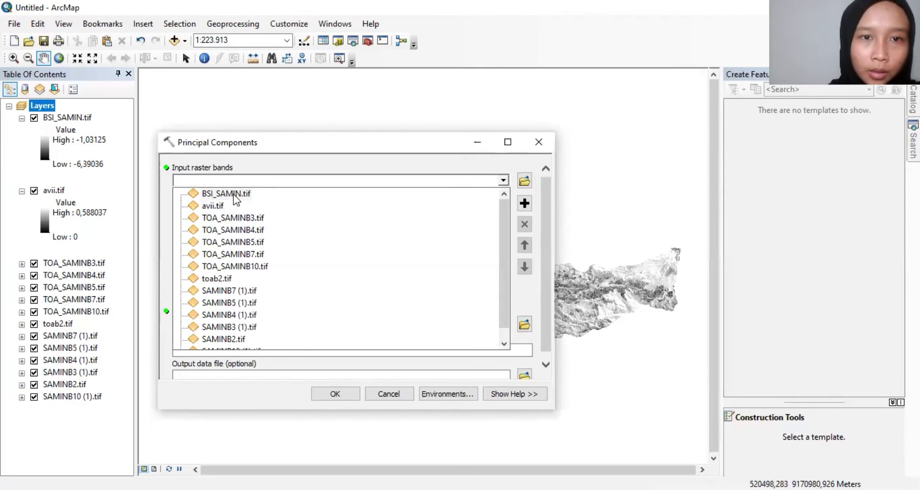
Step: Run Principal Components on the BSI_SAMIN.tif and avii.tif rasters, with VD_SAMIN.tif as the output
{"action": "left_click", "coordinate": [504, 177]}
{"action": "left_click", "coordinate": [201, 205]}
{"action": "left_click", "coordinate": [352, 396]}
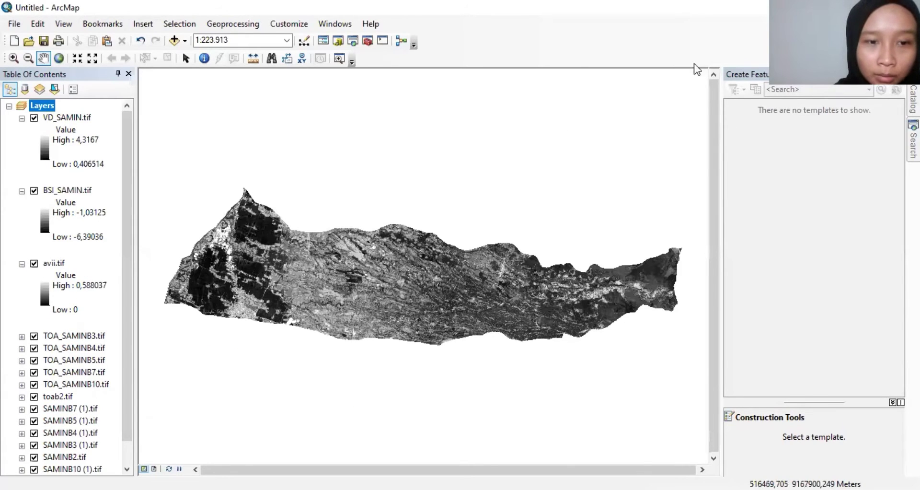
Step: Use Raster Calculator to create TI_SAMIIN.tif from 0.10033 + ((22.00180 - 0.10033) / 65535) * "TOA_SAMINB10.tif"
{"action": "left_click", "coordinate": [912, 100]}
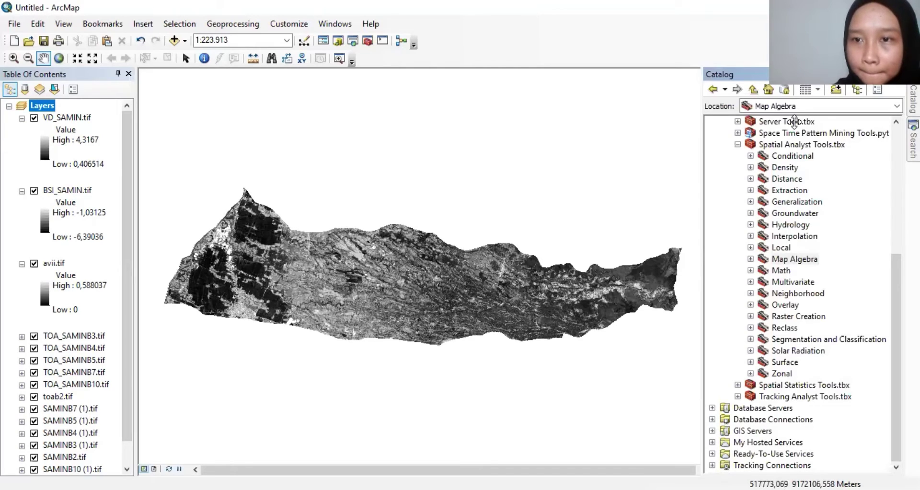
{"action": "left_click", "coordinate": [750, 258]}
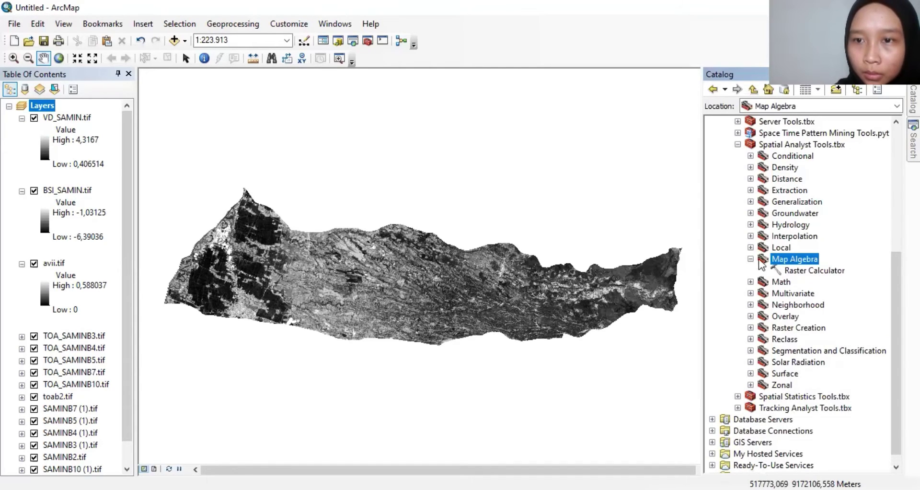
{"action": "double_click", "coordinate": [791, 272]}
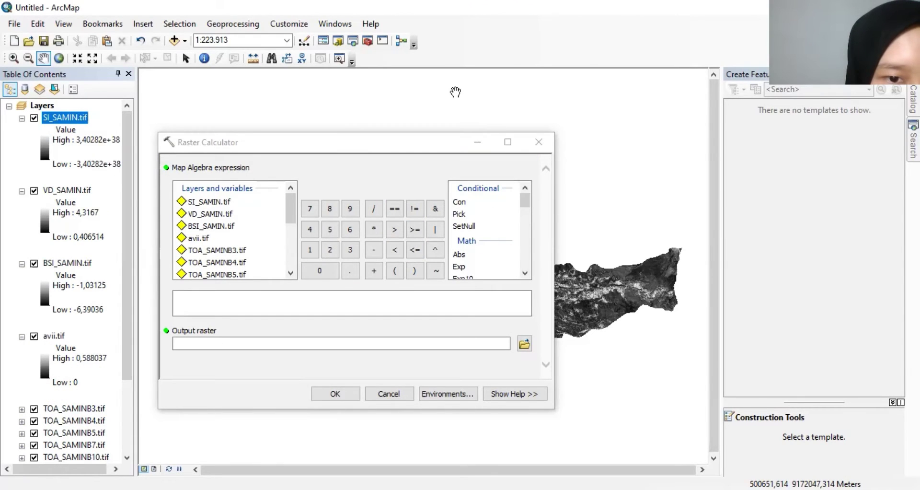
{"action": "type", "text": "0.10033 + ((22.00180 - 0.10033) / 65535)) * \"TOA_SAMINB10.tif\""}
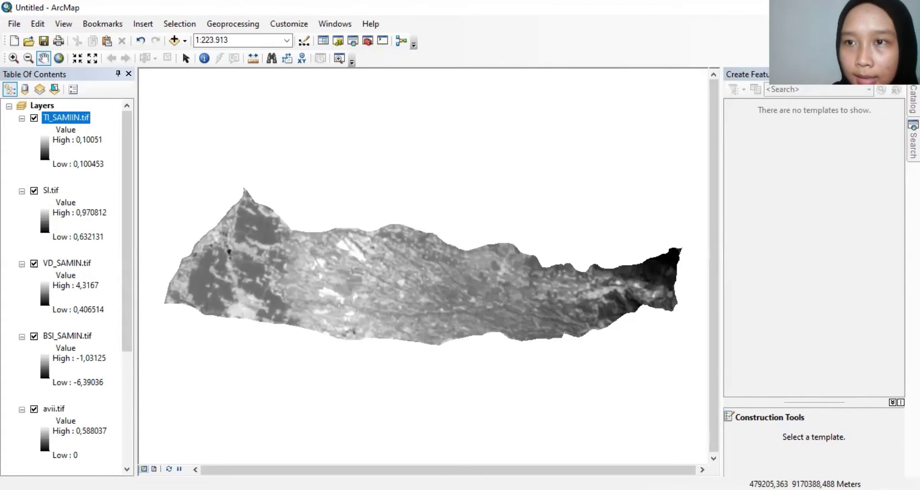
Step: Run Principal Components on the TI_SAMIIN.tif and SI.tif rasters, with SSI_SAMIN.tif as the output
{"action": "mouse_move", "coordinate": [913, 100]}
{"action": "mouse_move", "coordinate": [912, 141]}
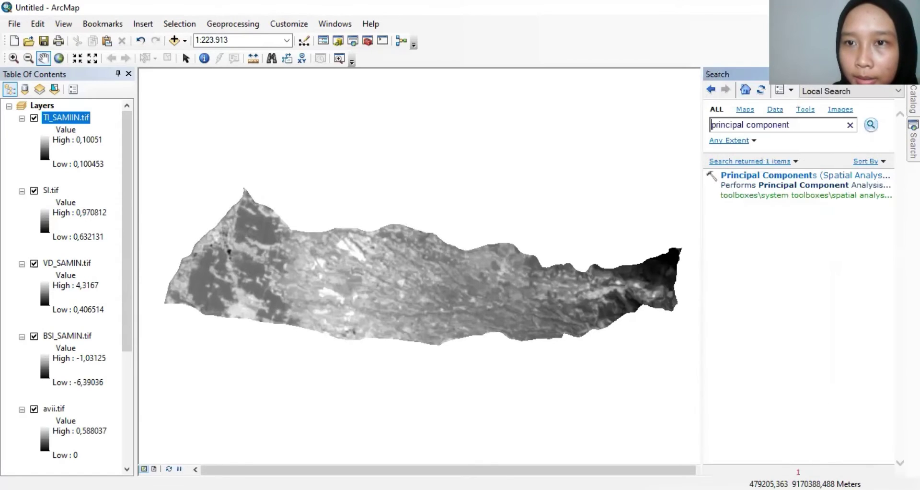
{"action": "left_click", "coordinate": [747, 176]}
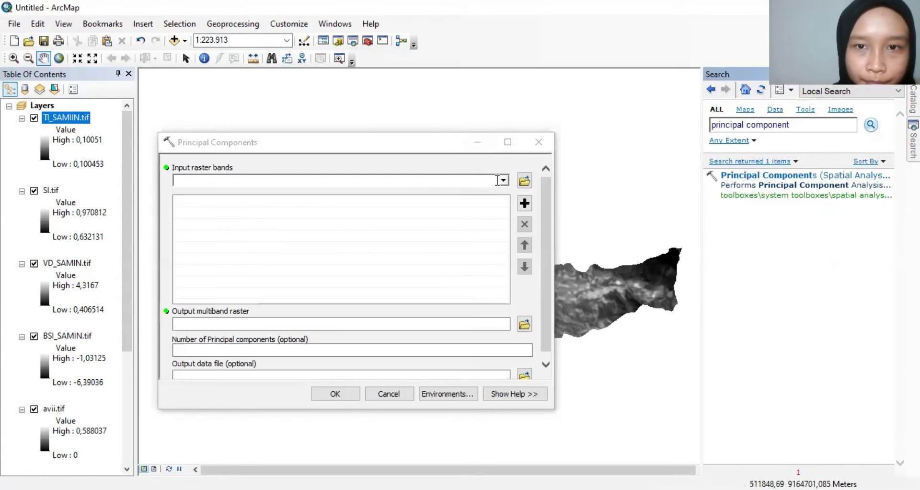
{"action": "left_click", "coordinate": [504, 179]}
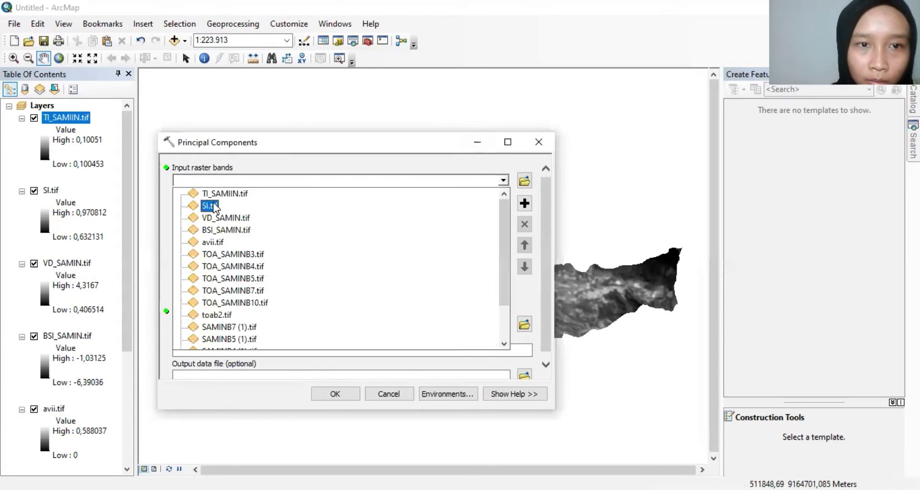
{"action": "left_click", "coordinate": [479, 193]}
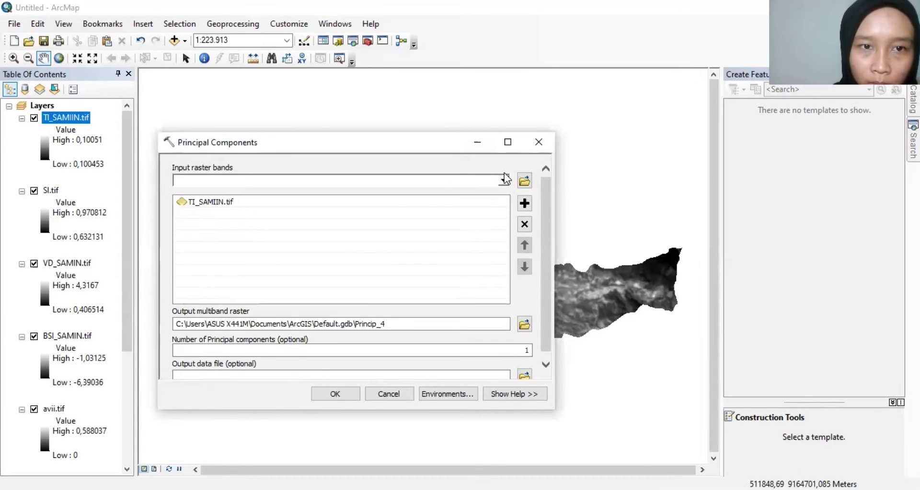
{"action": "left_click", "coordinate": [503, 180]}
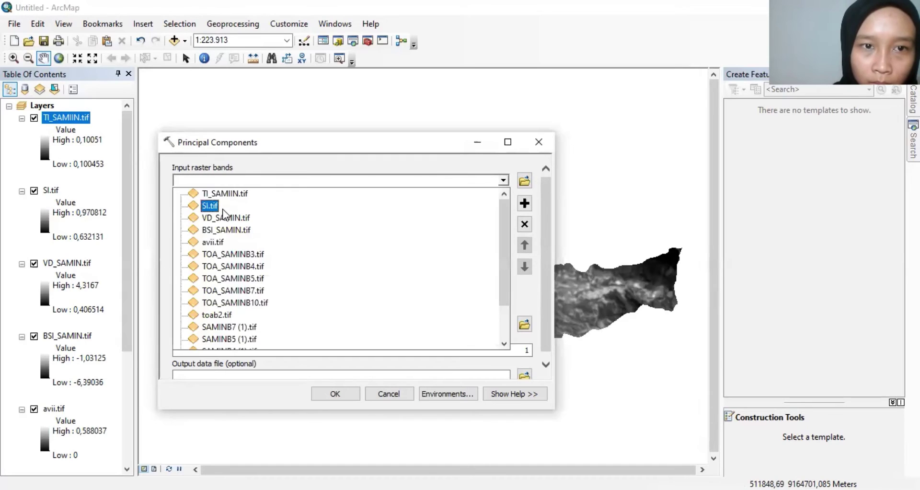
{"action": "left_click", "coordinate": [211, 205]}
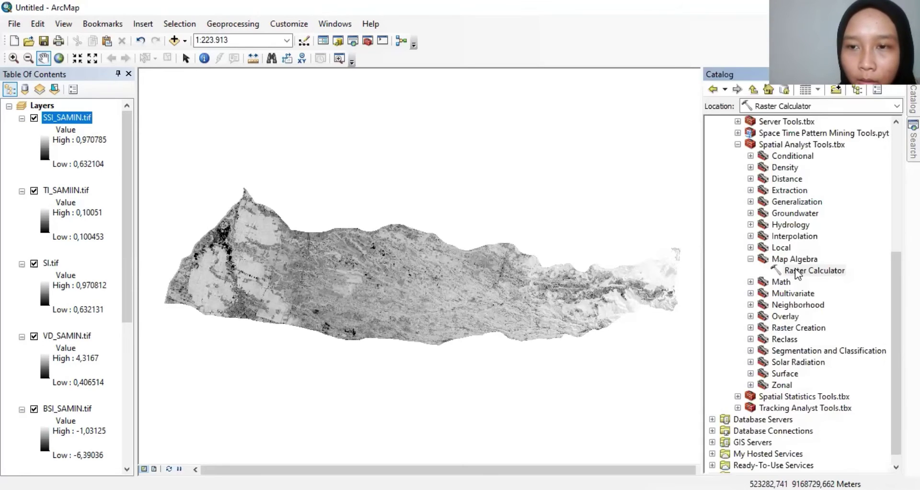
Step: Use Raster Calculator to create FCD_SAMIN.tif from SquareRoot("SSI_SAMIN.tif" * "VD_SAMIN.tif") + 1
{"action": "double_click", "coordinate": [814, 270]}
{"action": "left_click_drag", "start_coordinate": [525, 197], "coordinate": [493, 225]}
{"action": "double_click", "coordinate": [493, 225]}
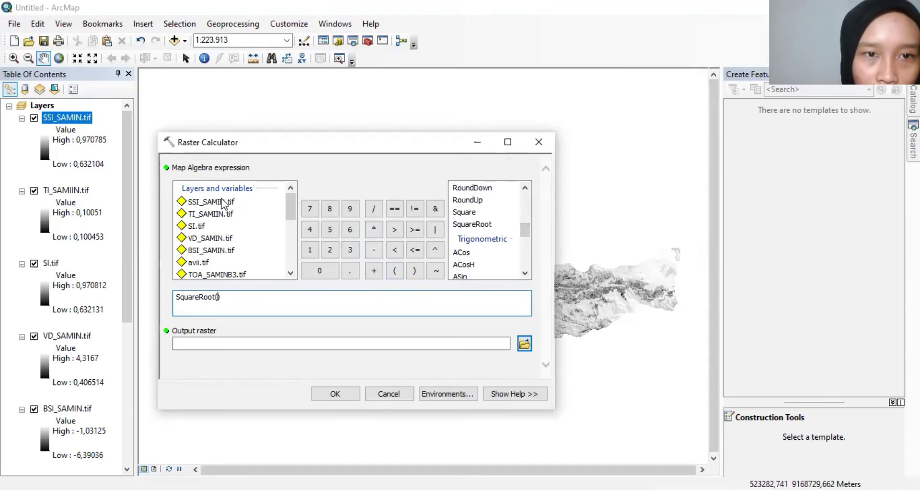
{"action": "double_click", "coordinate": [222, 204]}
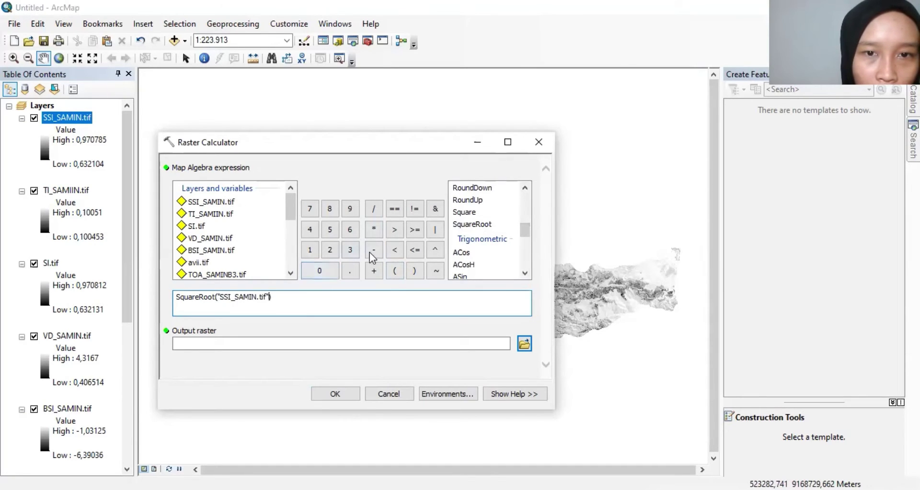
{"action": "left_click", "coordinate": [374, 229]}
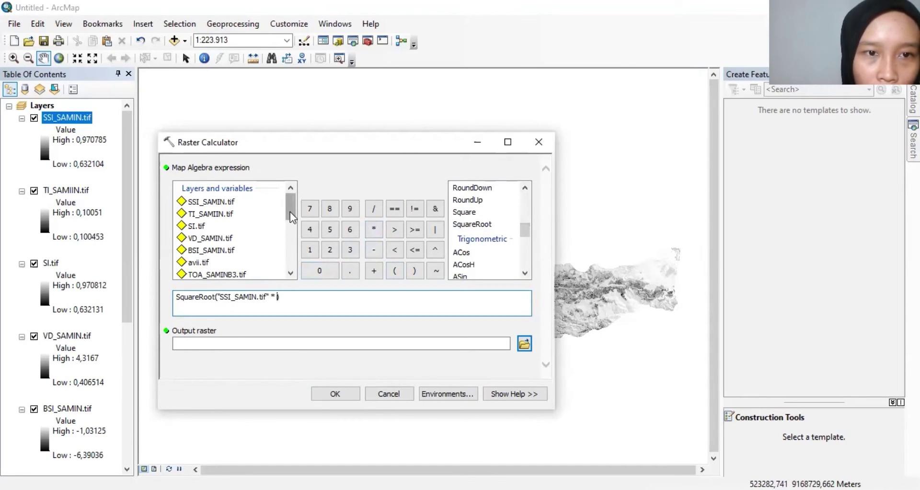
{"action": "double_click", "coordinate": [219, 238]}
{"action": "type", "text": ")"}
{"action": "left_click", "coordinate": [374, 270]}
{"action": "left_click", "coordinate": [311, 250]}
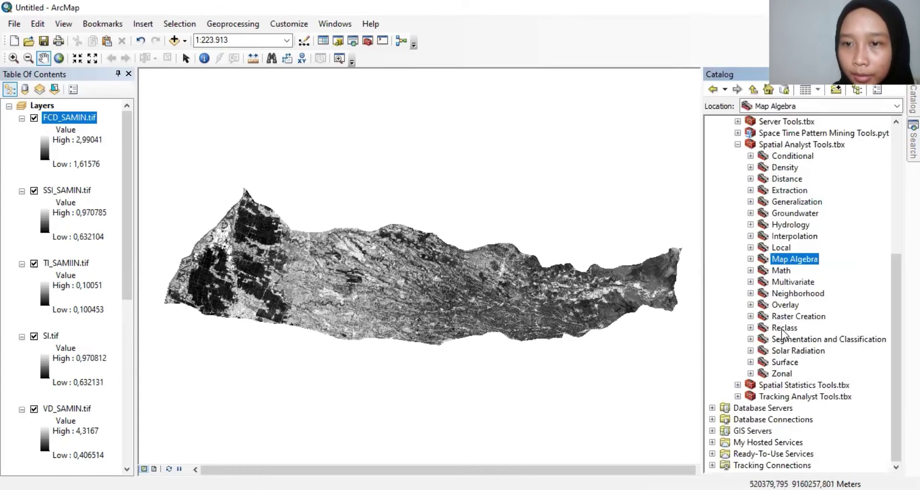
Step: Start the Spatial Analyst Reclassify tool with FCD_SAMIN.tif as the input raster
{"action": "left_click", "coordinate": [751, 328]}
{"action": "left_click", "coordinate": [798, 374]}
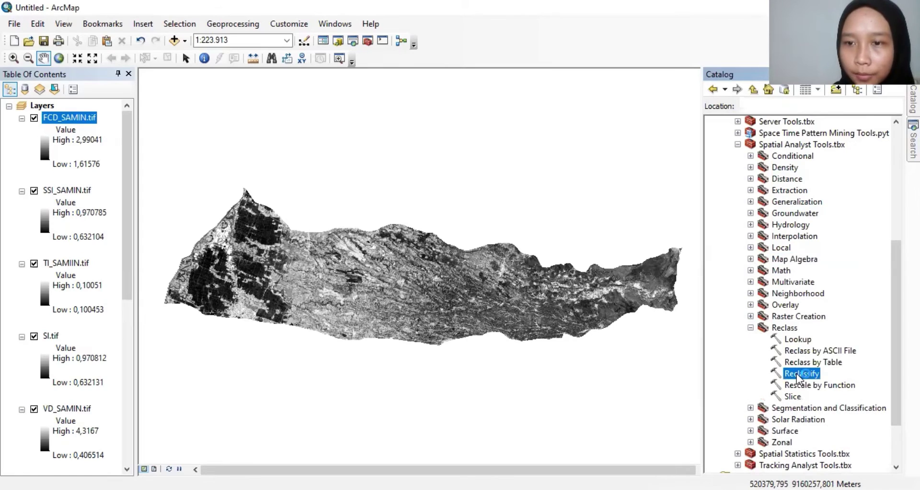
{"action": "double_click", "coordinate": [799, 374]}
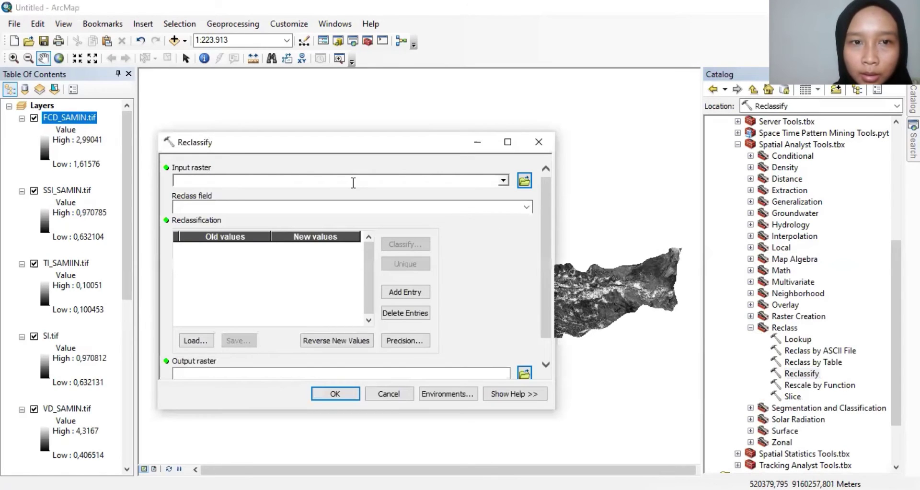
{"action": "left_click", "coordinate": [237, 181]}
{"action": "left_click", "coordinate": [237, 191]}
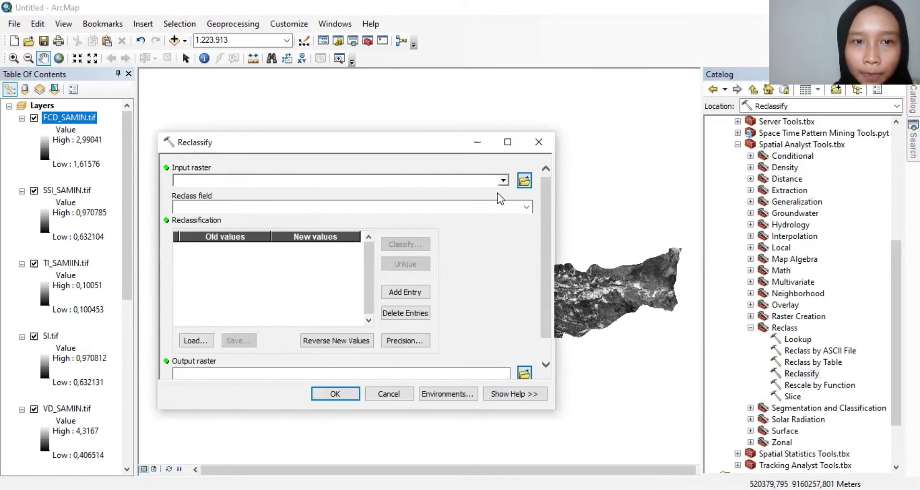
Step: Classify the FCD values into 5 Equal Interval classes and run the reclassification with reclass_fcd as the output
{"action": "left_click", "coordinate": [405, 244]}
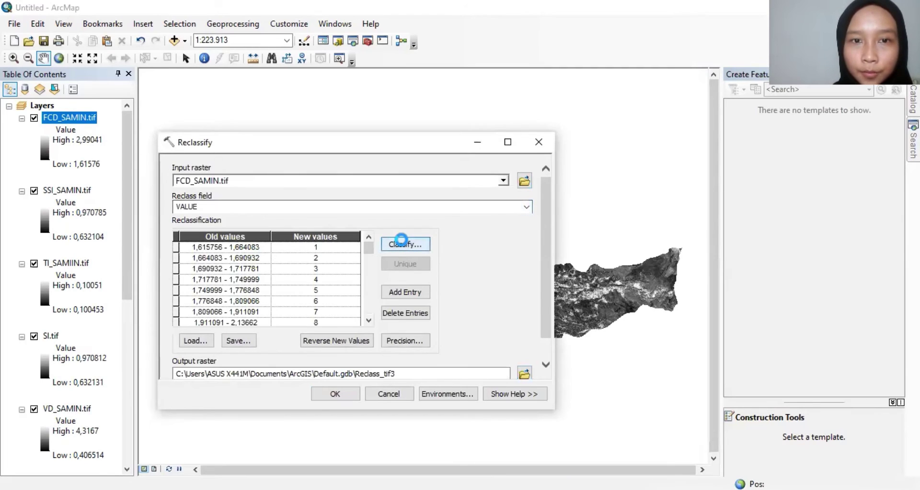
{"action": "left_click", "coordinate": [292, 144]}
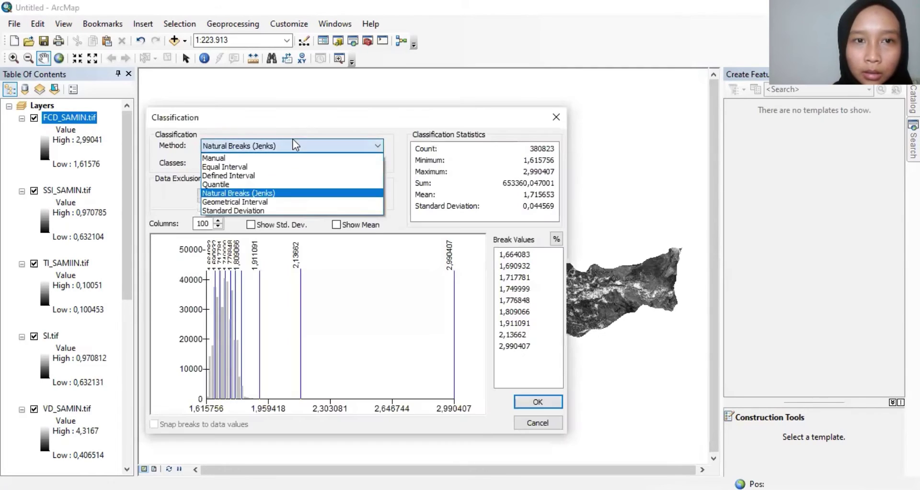
{"action": "left_click", "coordinate": [279, 168]}
{"action": "left_click", "coordinate": [242, 163]}
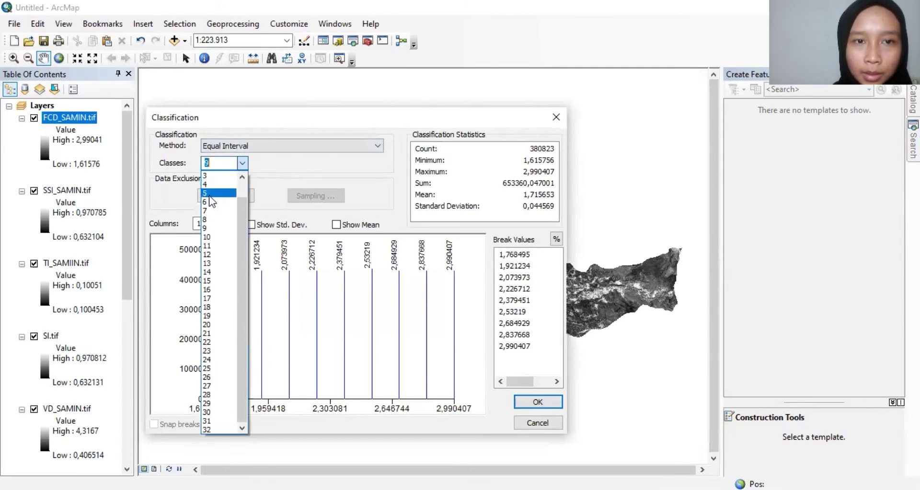
{"action": "left_click", "coordinate": [209, 193]}
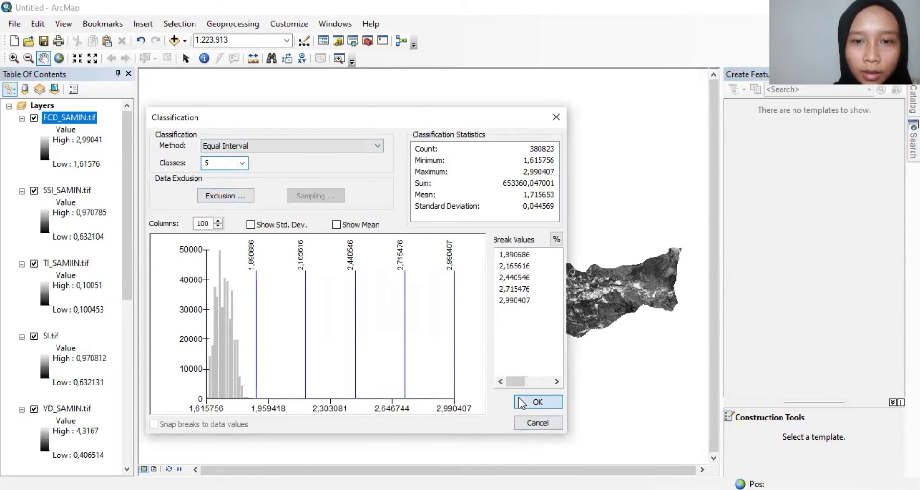
{"action": "left_click", "coordinate": [532, 402]}
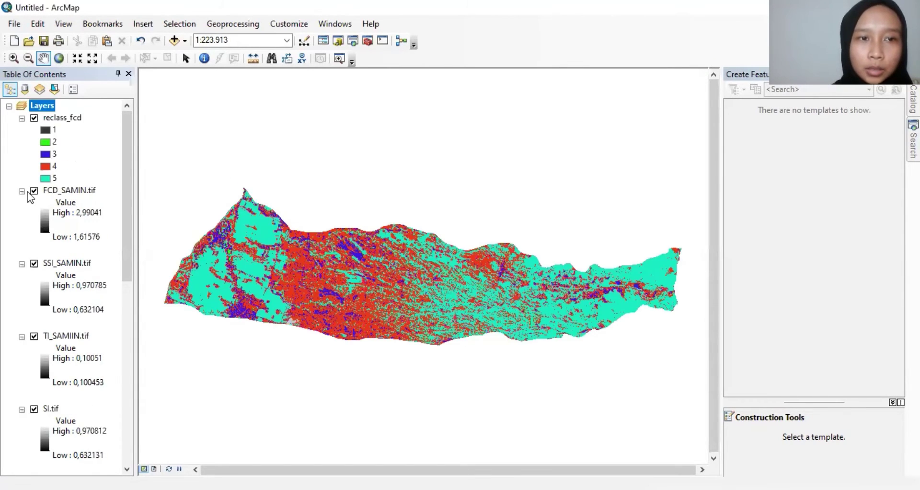
Step: Collapse the layer legends and add dem_samin.tif from D:\LAHAN KRITIS to the map
{"action": "left_click", "coordinate": [22, 190]}
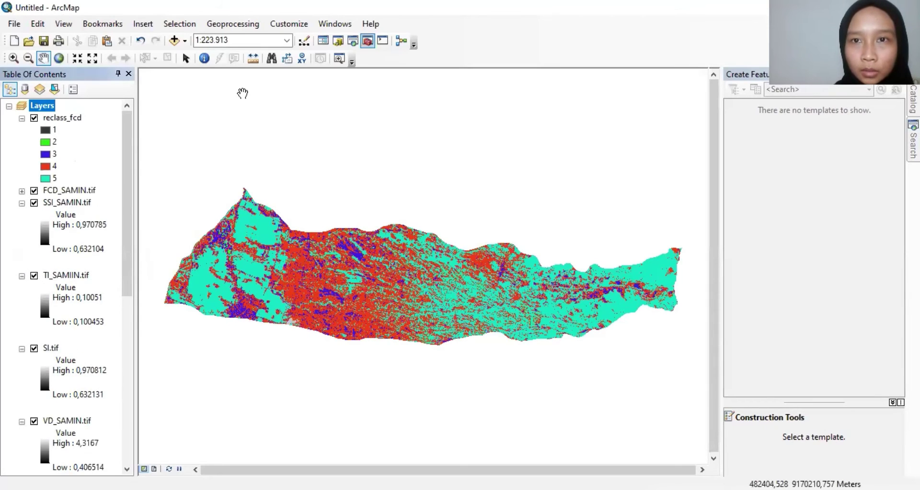
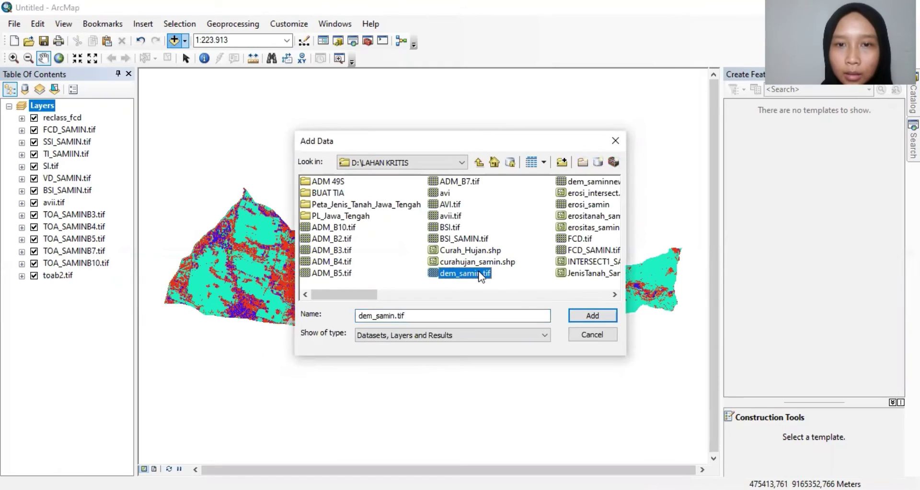
{"action": "left_click", "coordinate": [582, 316]}
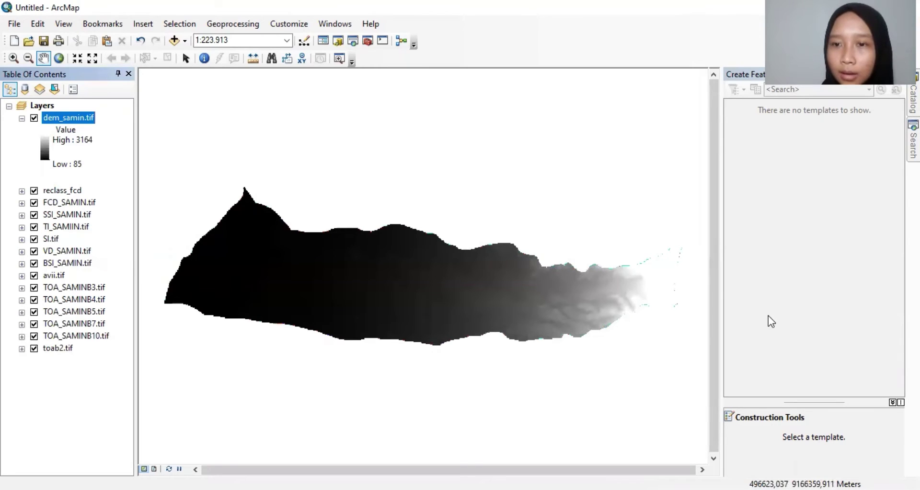
Step: Run the Slope tool on dem_samin.tif, with slope_samin_new.tif as the output
{"action": "left_click", "coordinate": [912, 98]}
{"action": "left_click", "coordinate": [750, 362]}
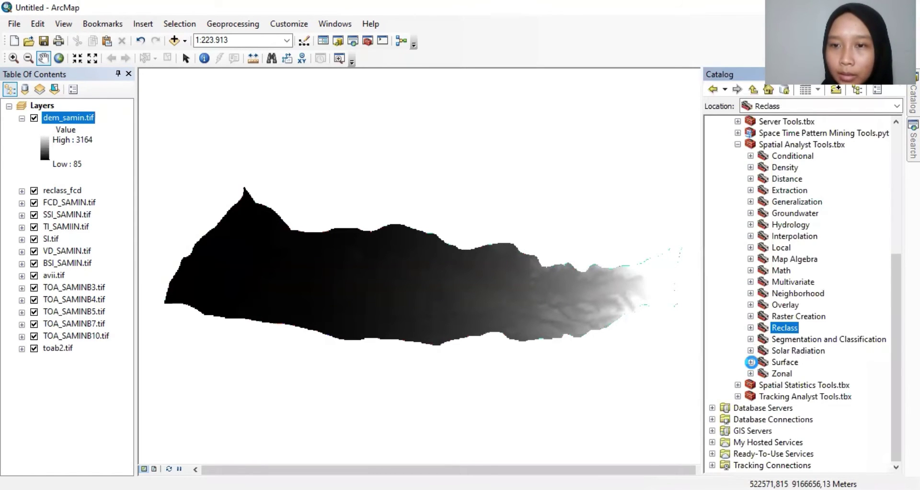
{"action": "left_click", "coordinate": [795, 430]}
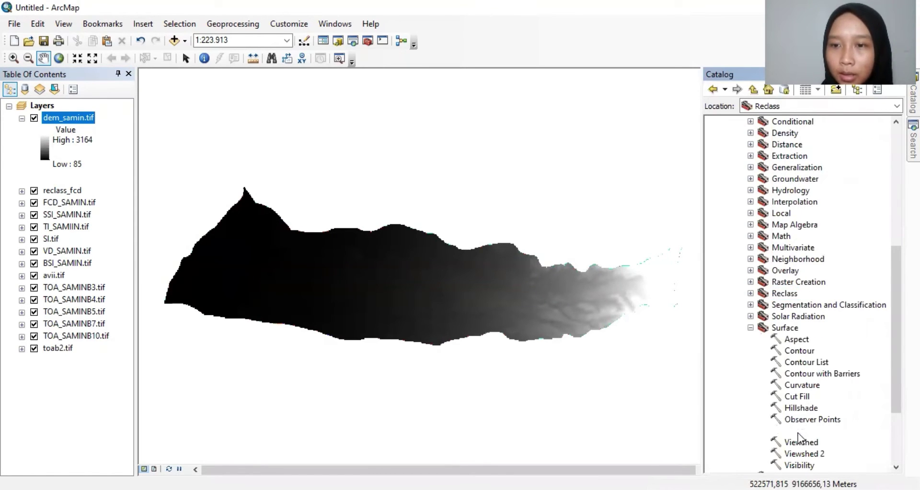
{"action": "double_click", "coordinate": [797, 431]}
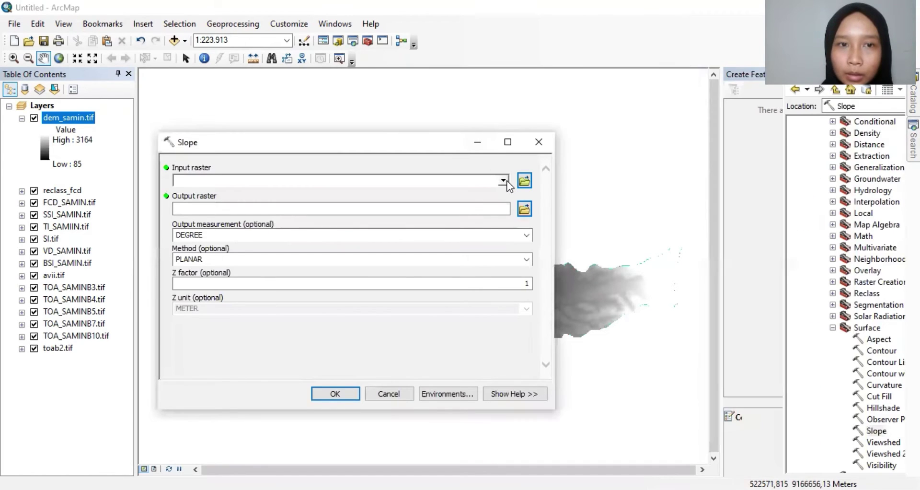
{"action": "left_click", "coordinate": [504, 182]}
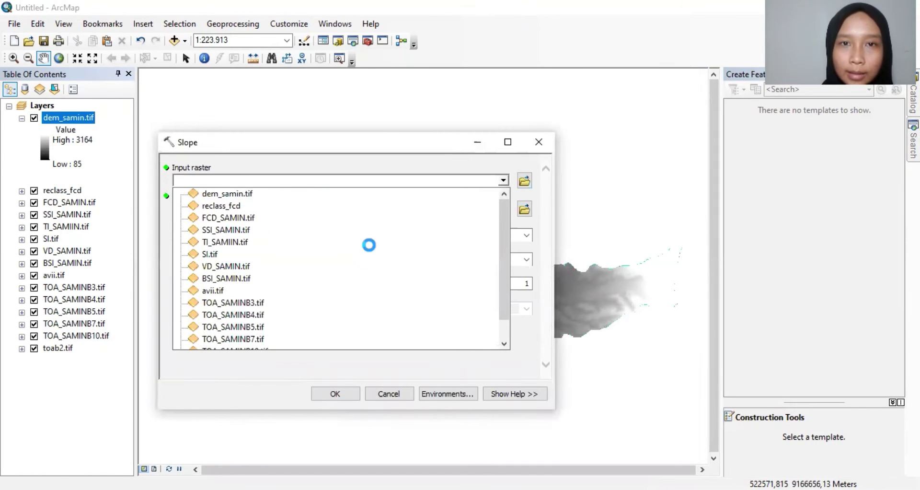
{"action": "left_click", "coordinate": [225, 193]}
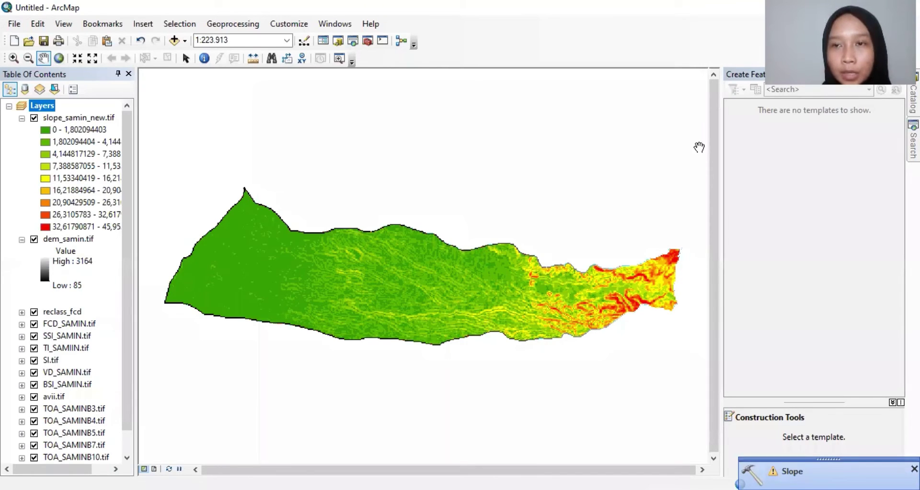
Step: Set the classified symbology of slope_samin_new.tif to 5 classes
{"action": "left_click", "coordinate": [79, 120]}
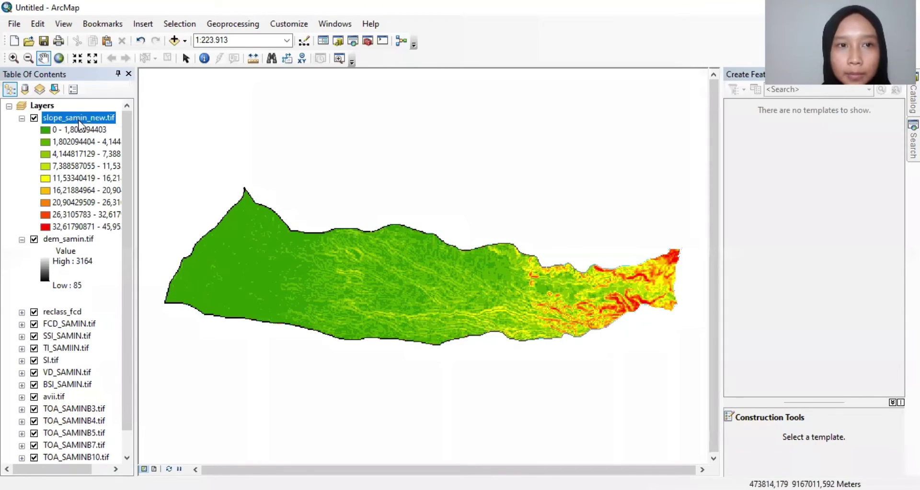
{"action": "right_click", "coordinate": [79, 122]}
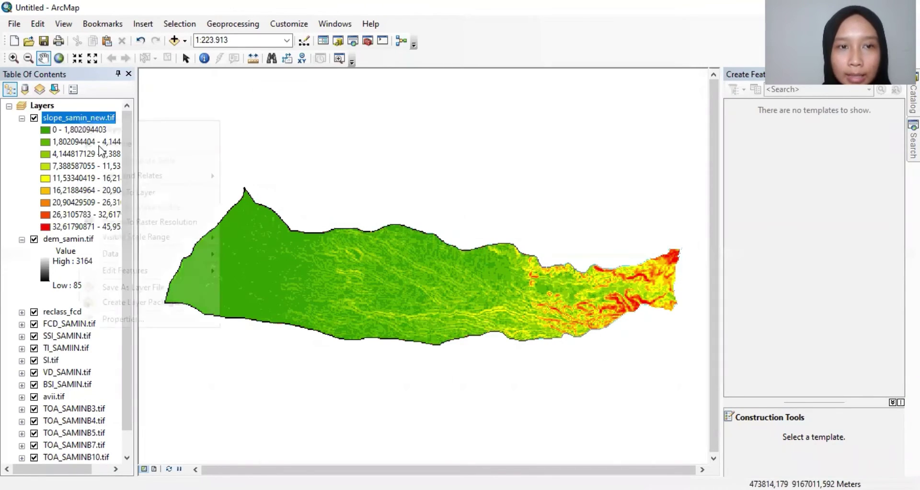
{"action": "left_click", "coordinate": [141, 317]}
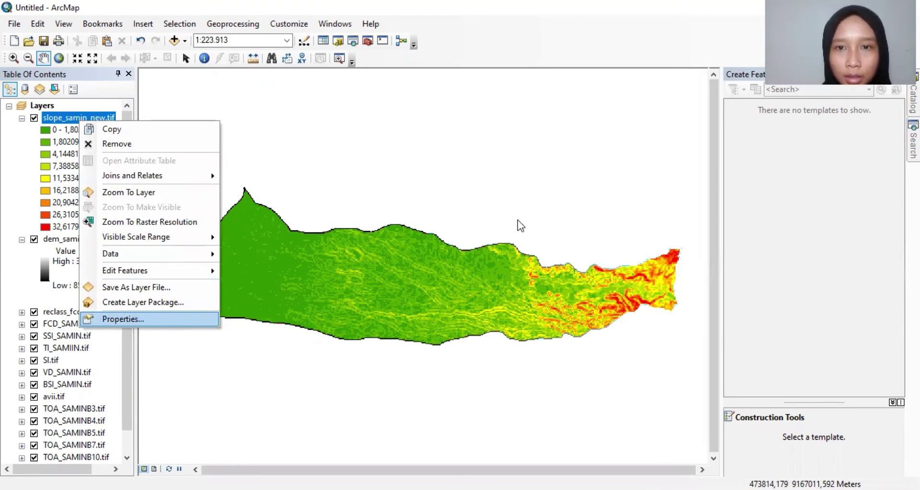
{"action": "left_click", "coordinate": [557, 205]}
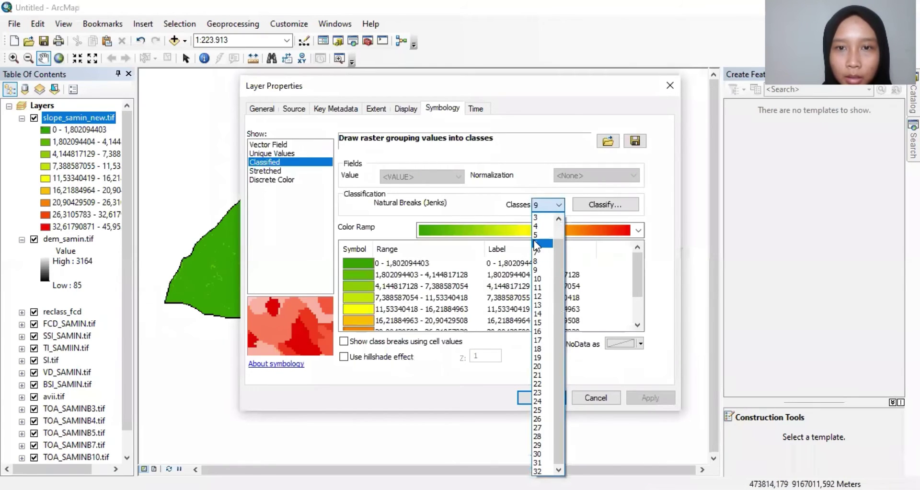
{"action": "left_click", "coordinate": [536, 235]}
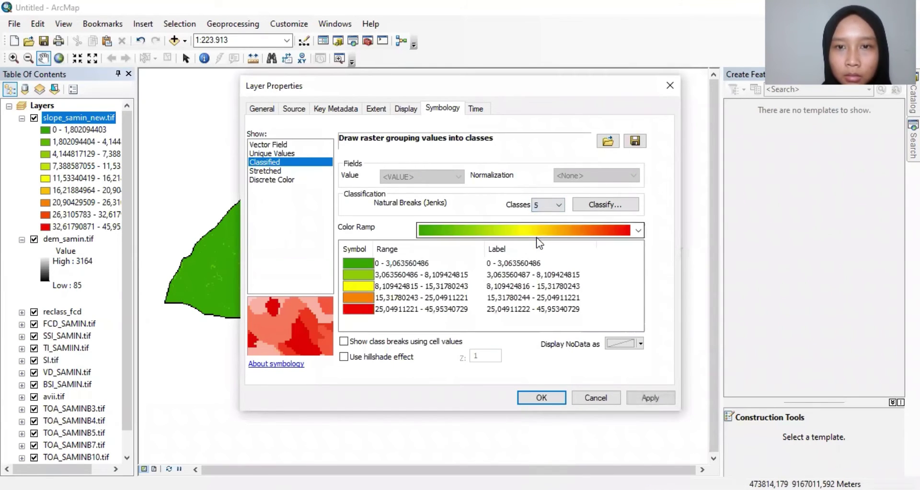
{"action": "left_click", "coordinate": [557, 401]}
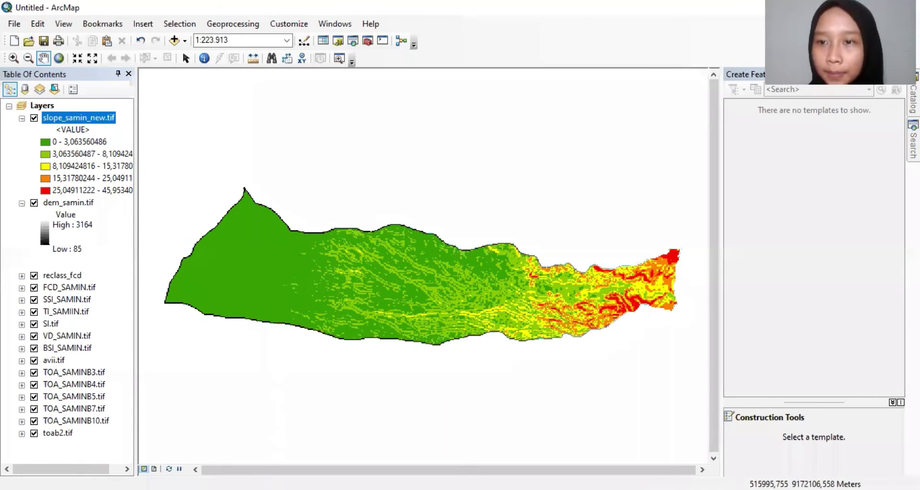
Step: Start the Reclassify tool from the Spatial Analyst Reclass toolset with slope_samin_new.tif as the input raster
{"action": "left_click", "coordinate": [913, 99]}
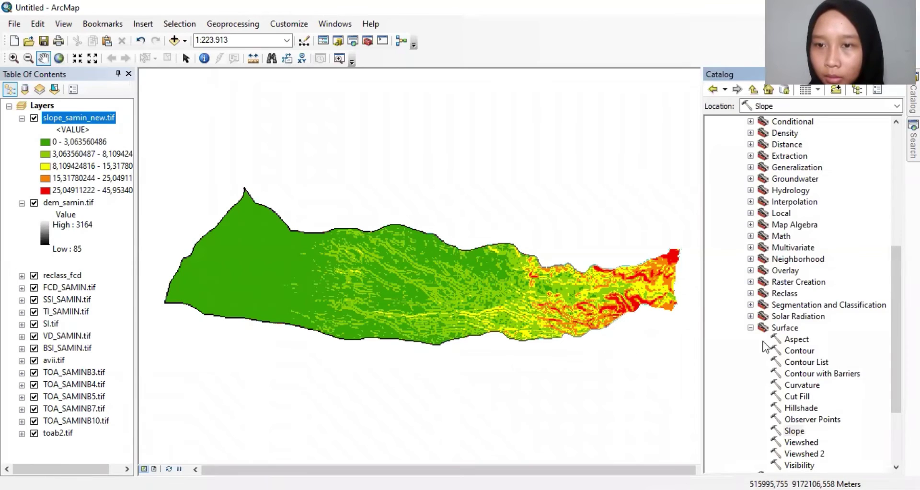
{"action": "left_click", "coordinate": [751, 327]}
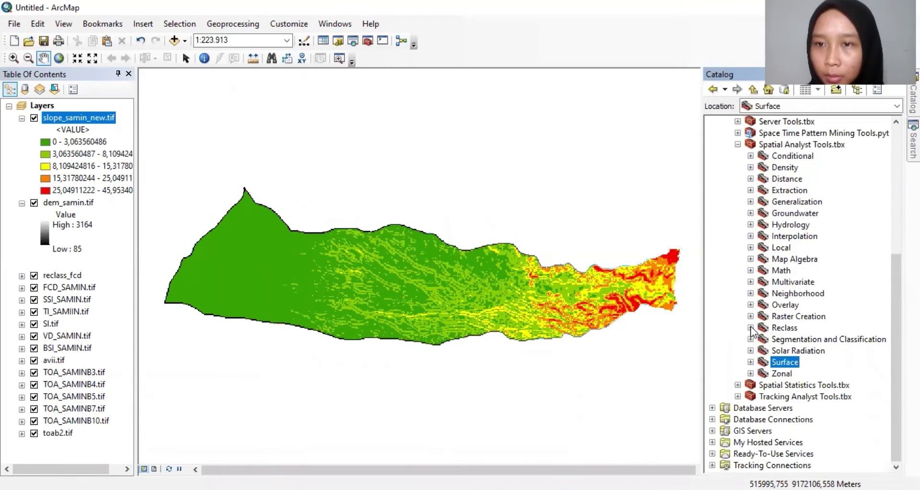
{"action": "double_click", "coordinate": [780, 329]}
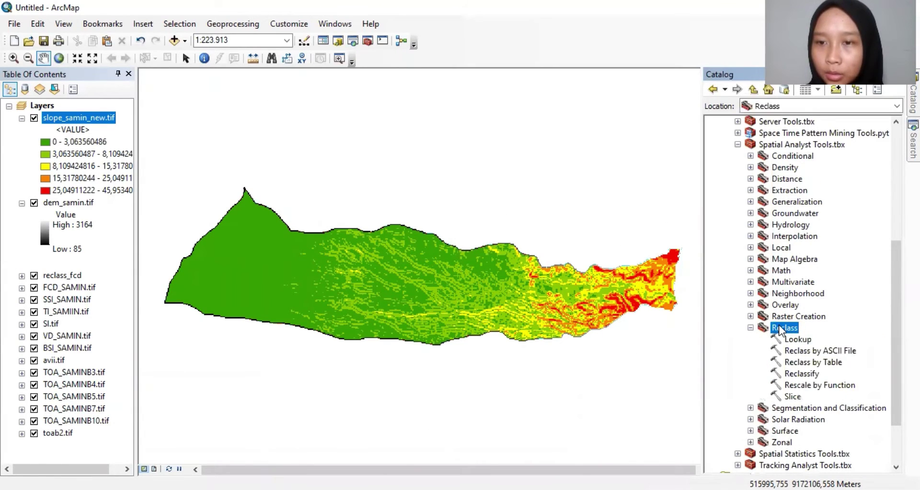
{"action": "left_click", "coordinate": [795, 374]}
{"action": "double_click", "coordinate": [794, 373]}
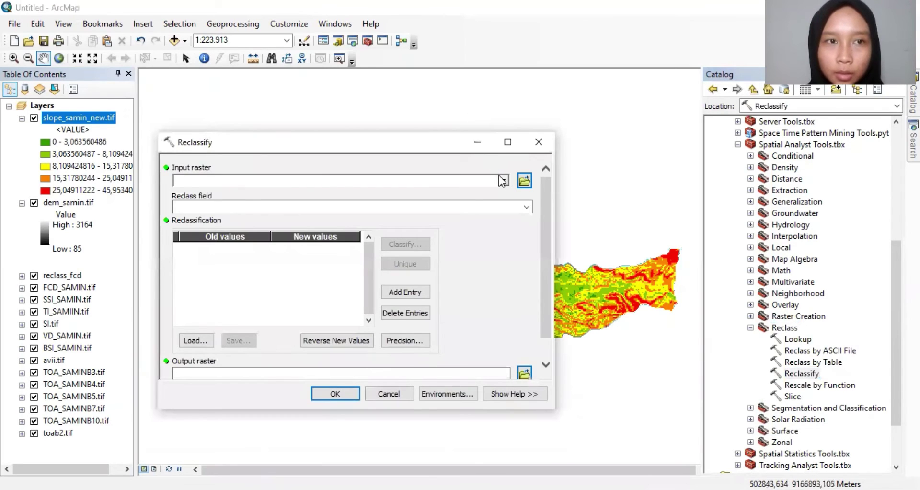
{"action": "left_click", "coordinate": [502, 180]}
{"action": "left_click", "coordinate": [247, 194]}
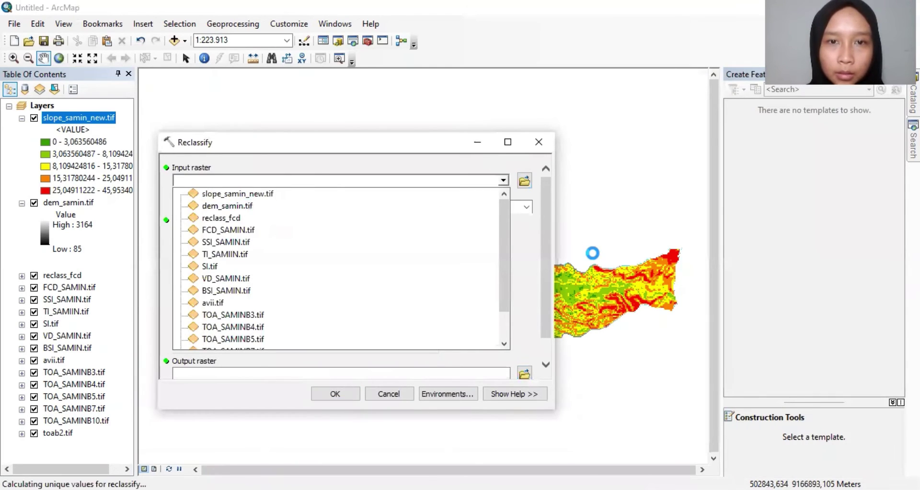
Step: Classify the slope values by Equal Interval into 5 classes and set the first two break values to 4 and 8
{"action": "left_click", "coordinate": [396, 244]}
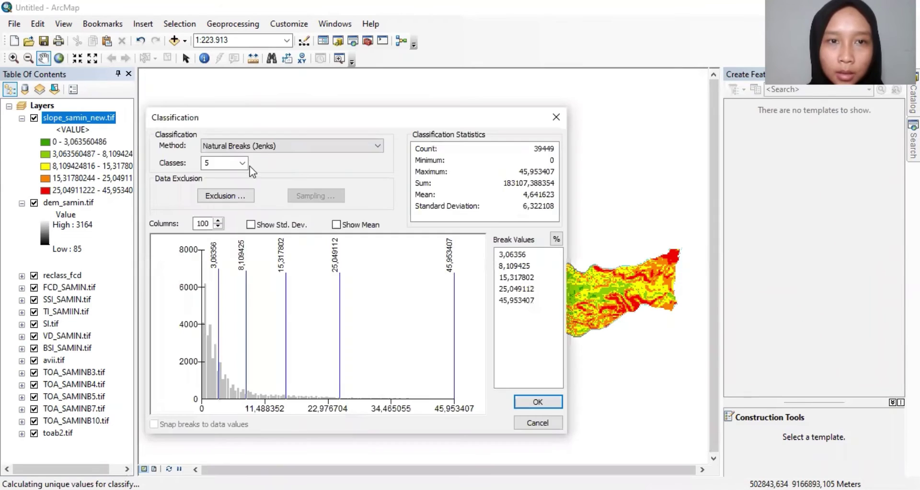
{"action": "left_click", "coordinate": [259, 146]}
{"action": "left_click", "coordinate": [252, 166]}
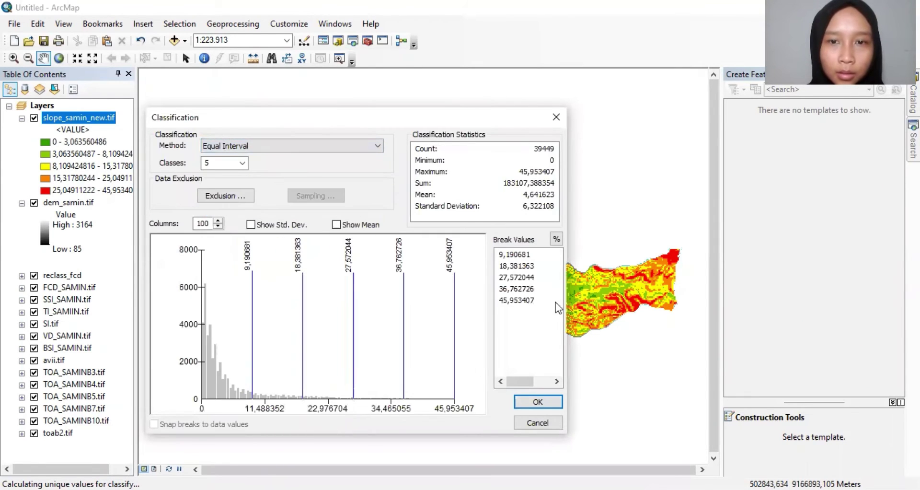
{"action": "left_click", "coordinate": [523, 254]}
{"action": "left_click", "coordinate": [523, 256]}
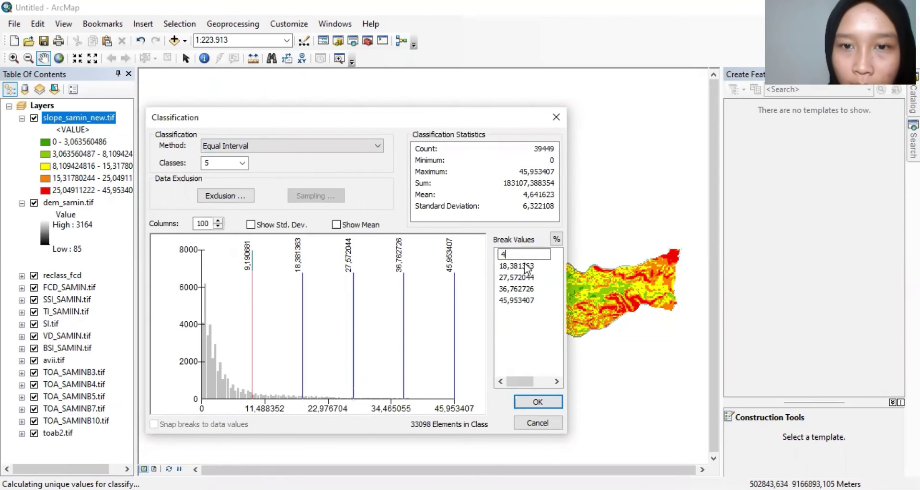
{"action": "key", "text": "Return"}
{"action": "left_click", "coordinate": [526, 266]}
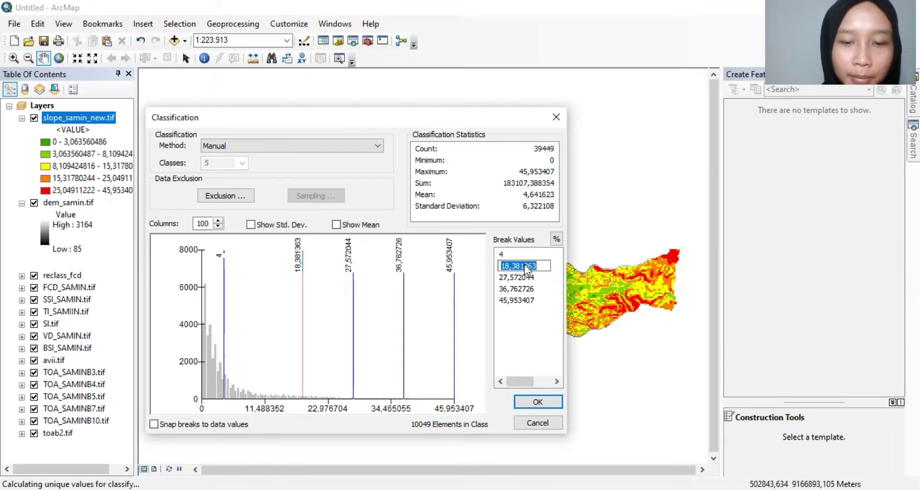
{"action": "type", "text": "8"}
{"action": "key", "text": "Return"}
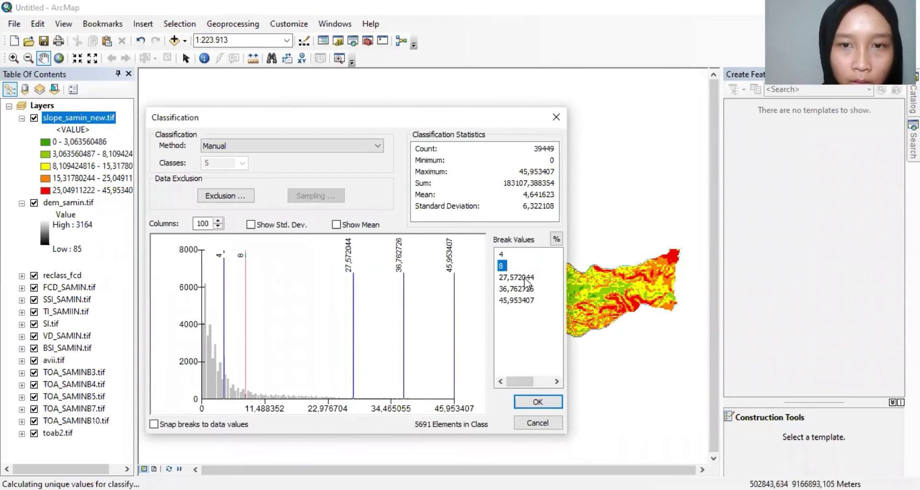
Step: Set the third and fourth break values to 11 and 17 and complete the reclassification as reclass_slope2.tif
{"action": "left_click", "coordinate": [524, 278]}
{"action": "type", "text": "11"}
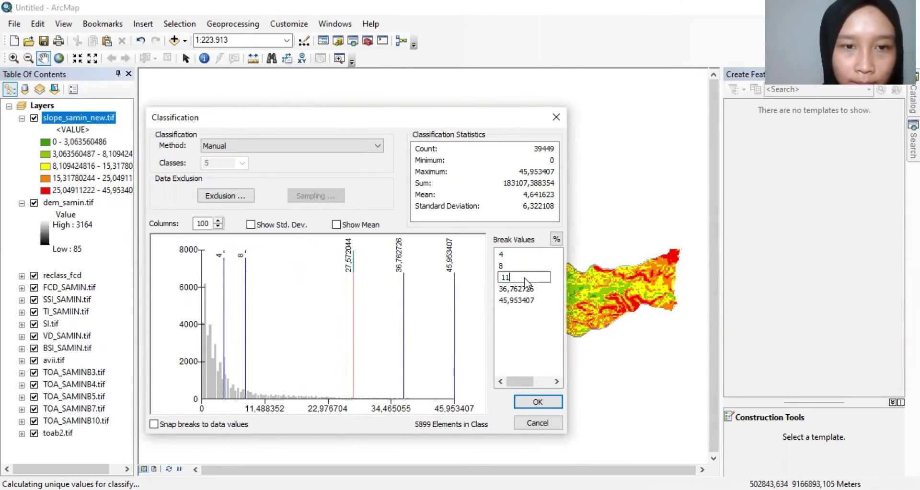
{"action": "key", "text": "Return"}
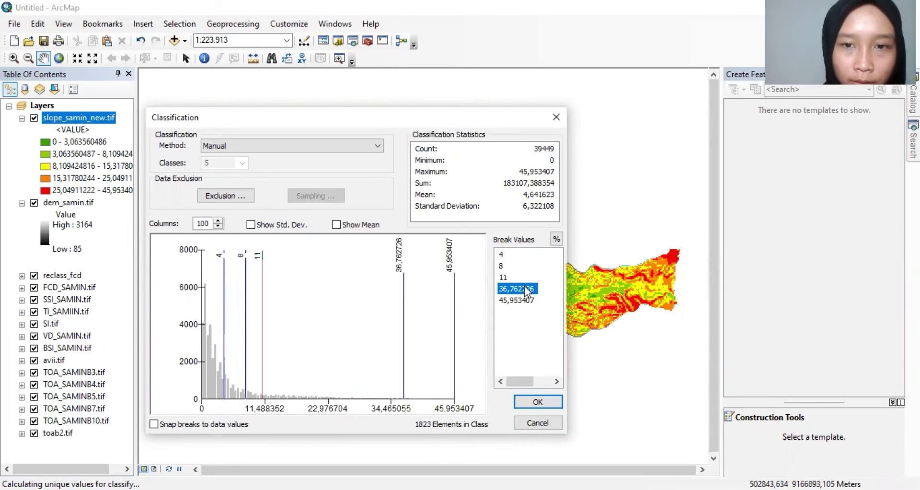
{"action": "left_click", "coordinate": [524, 288]}
{"action": "type", "text": "17"}
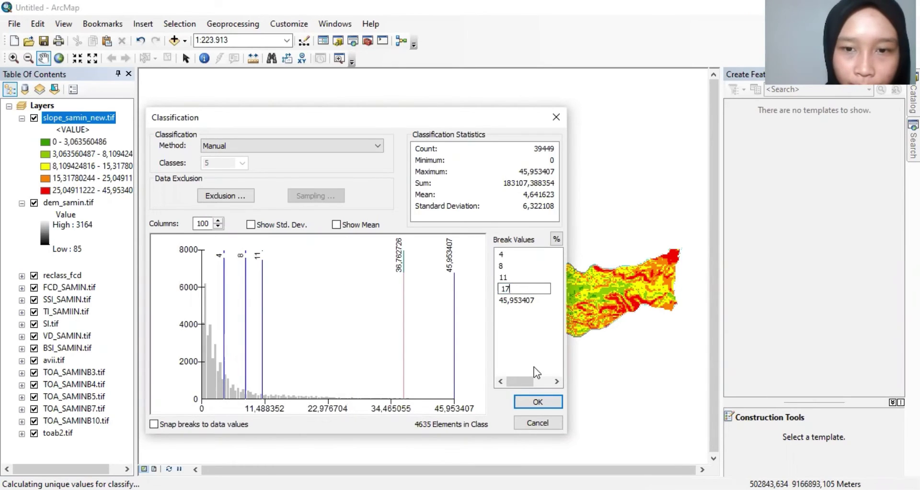
{"action": "left_click", "coordinate": [541, 407]}
{"action": "left_click", "coordinate": [540, 407]}
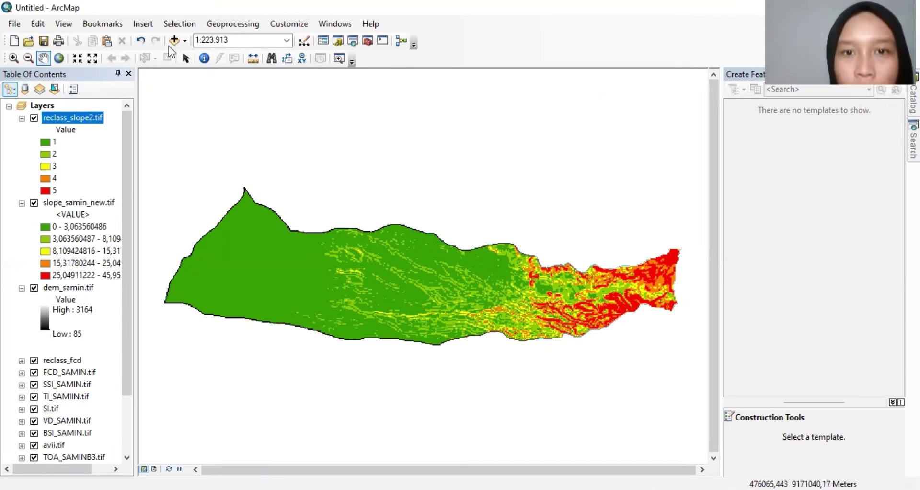
Step: Add a Double field named nilai_LS to the attribute table of reclass_slope2.tif and close the table
{"action": "key", "text": "ctrl+t"}
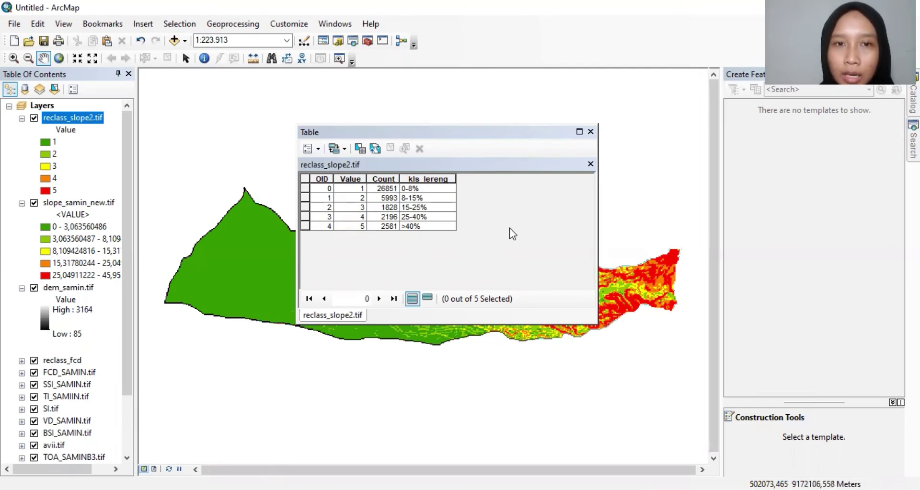
{"action": "left_click", "coordinate": [318, 149]}
{"action": "left_click", "coordinate": [360, 245]}
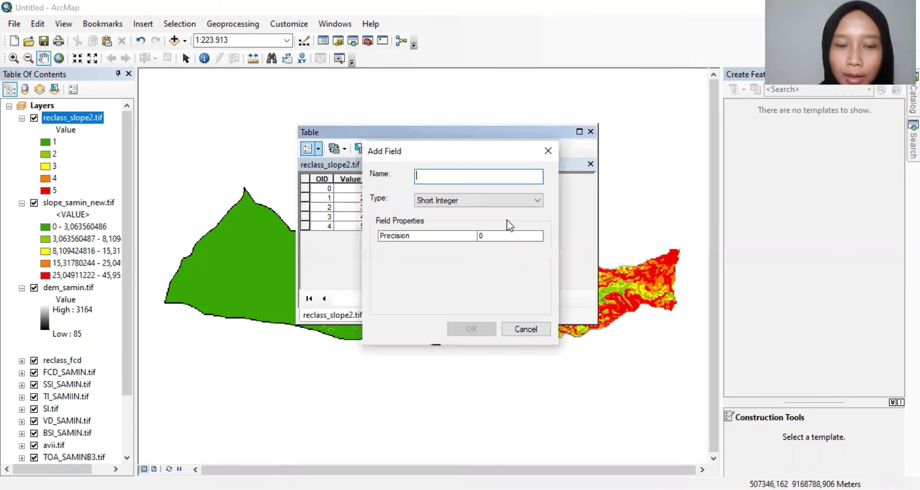
{"action": "type", "text": "nil"}
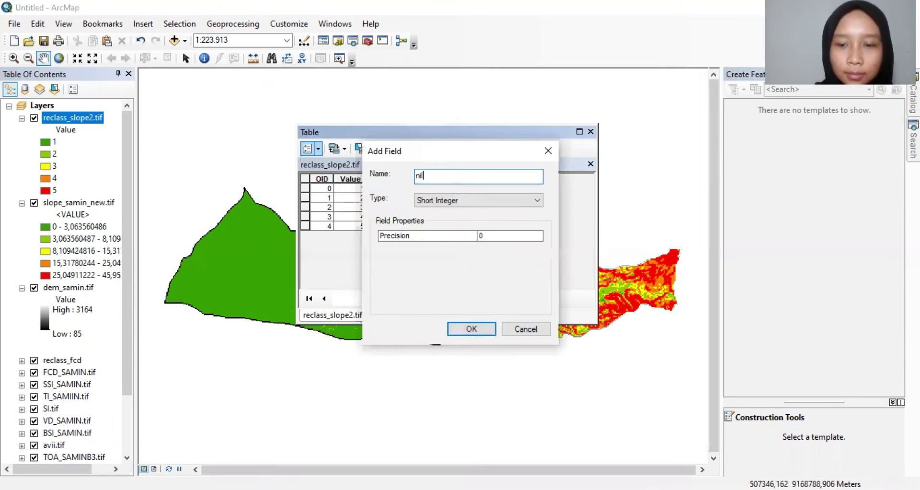
{"action": "type", "text": "ai_LS"}
{"action": "left_click", "coordinate": [507, 201]}
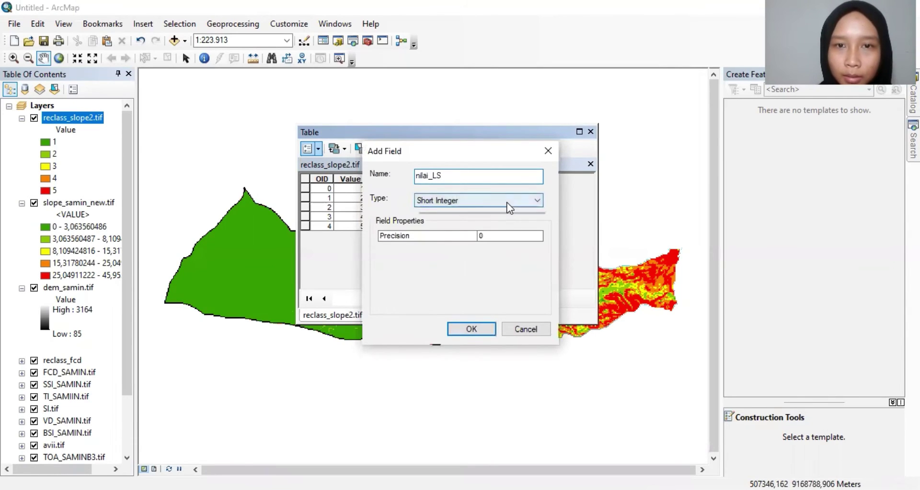
{"action": "left_click", "coordinate": [495, 239]}
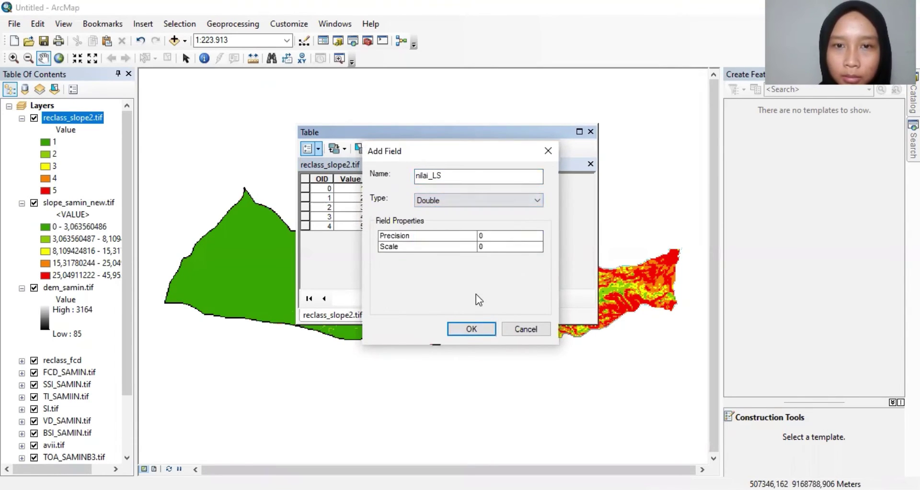
{"action": "left_click", "coordinate": [472, 328]}
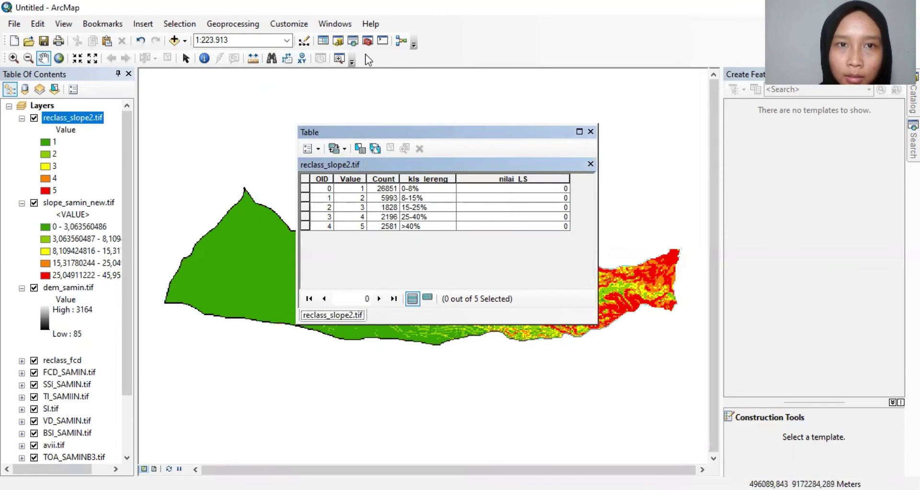
{"action": "left_click", "coordinate": [591, 131]}
Step: Start an edit session on reclass_slope2.tif and open its attribute table
{"action": "right_click", "coordinate": [47, 111]}
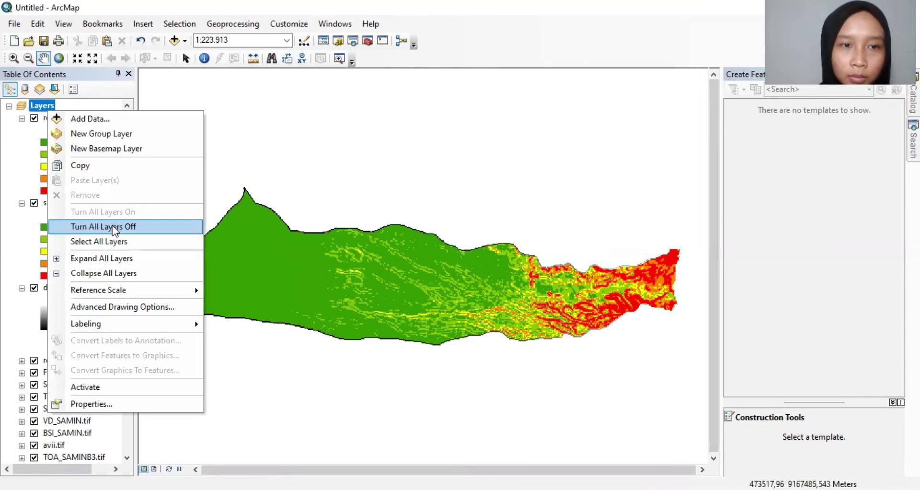
{"action": "key", "text": "Escape"}
{"action": "left_click", "coordinate": [62, 119]}
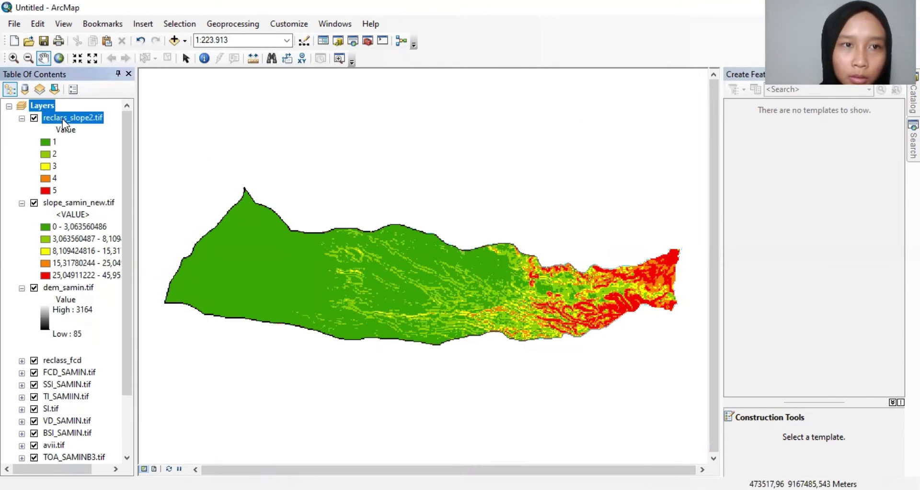
{"action": "right_click", "coordinate": [62, 119]}
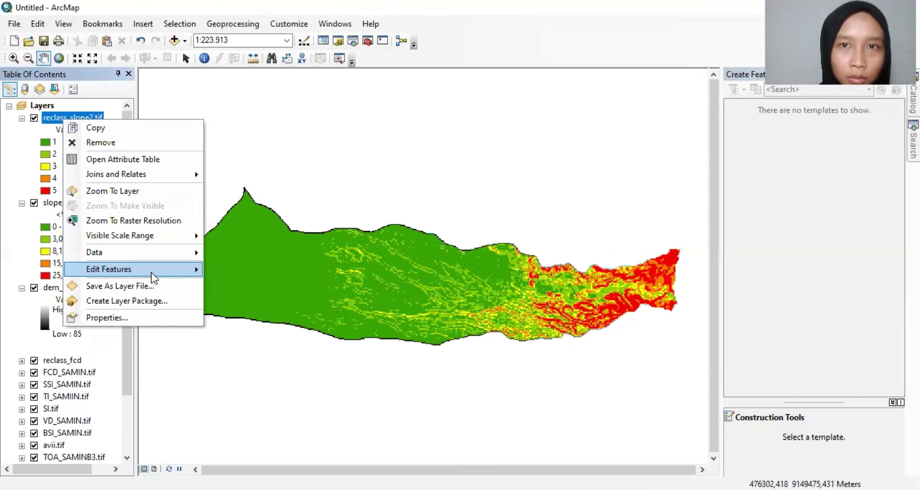
{"action": "mouse_move", "coordinate": [159, 269]}
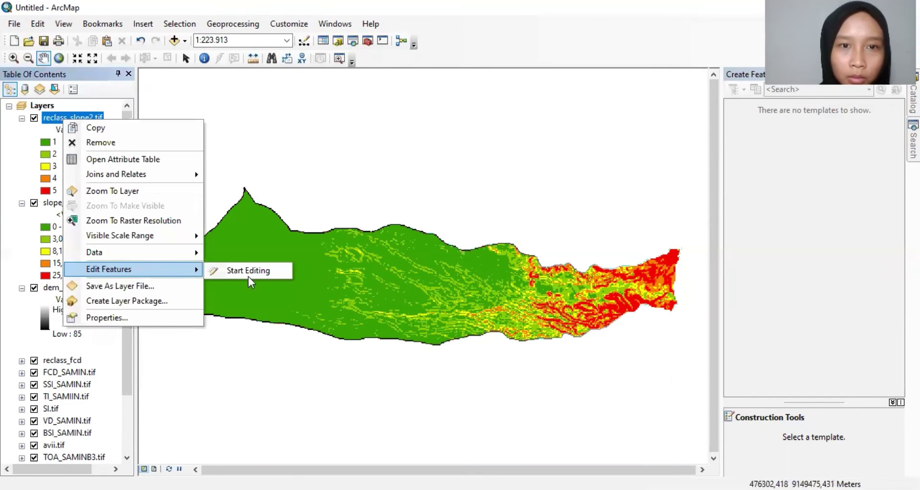
{"action": "left_click", "coordinate": [274, 271]}
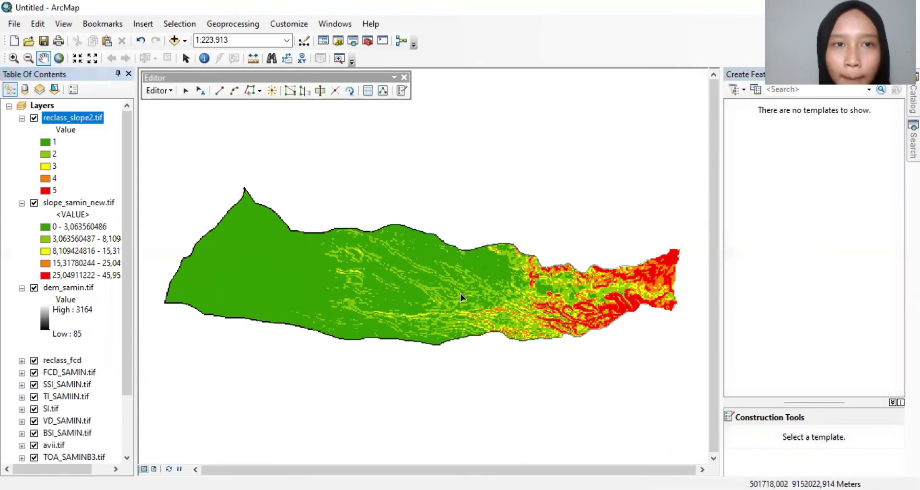
{"action": "right_click", "coordinate": [79, 123]}
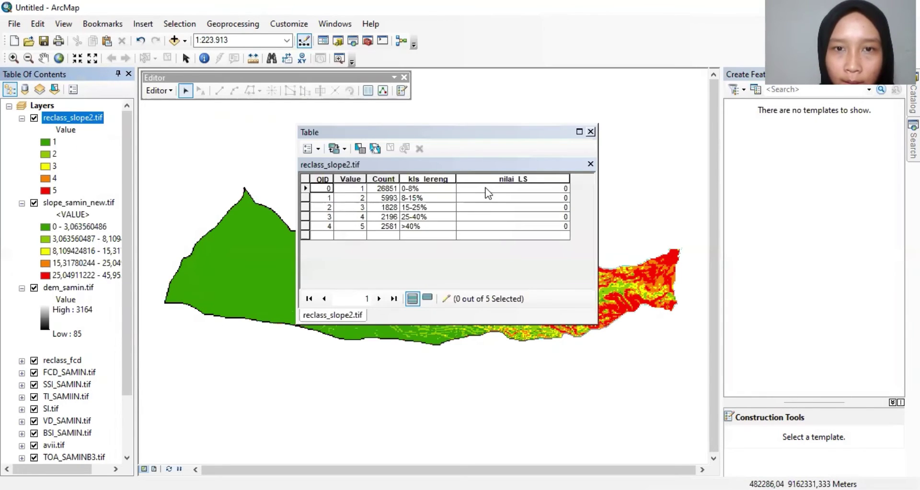
Step: Enter 4 and 14 as the nilai_LS values of the 0-8% and 8-15% slope classes
{"action": "left_click", "coordinate": [486, 189]}
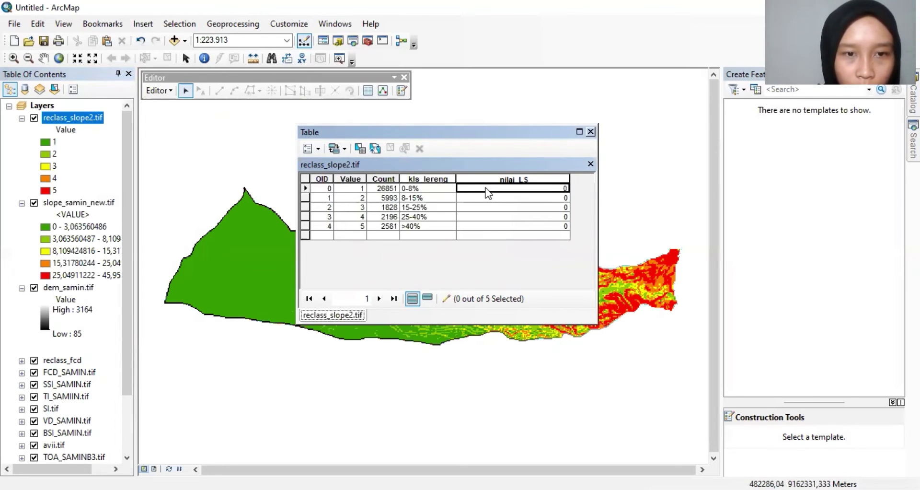
{"action": "type", "text": "4"}
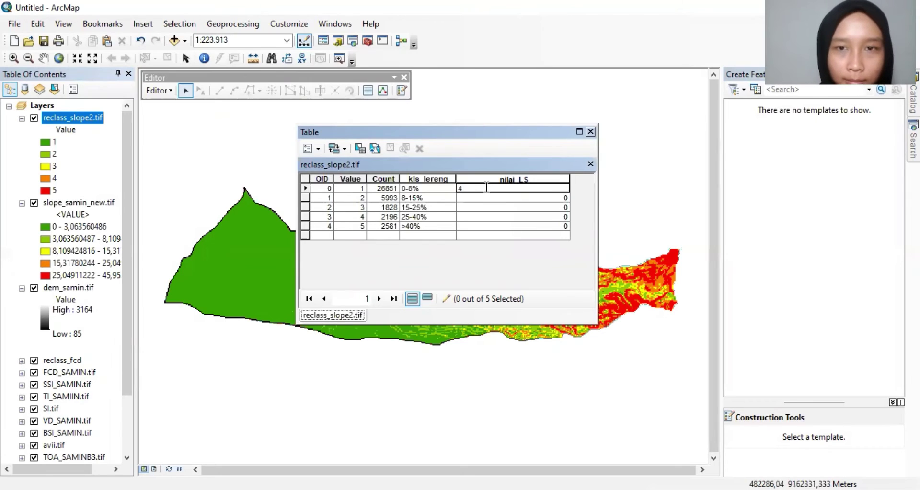
{"action": "left_click", "coordinate": [487, 198]}
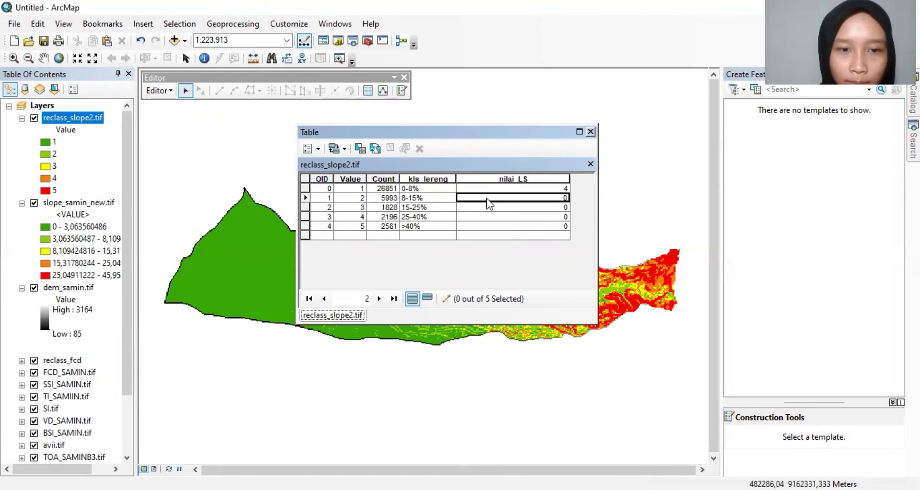
{"action": "left_click", "coordinate": [488, 199]}
{"action": "type", "text": "14"}
{"action": "left_click", "coordinate": [490, 207]}
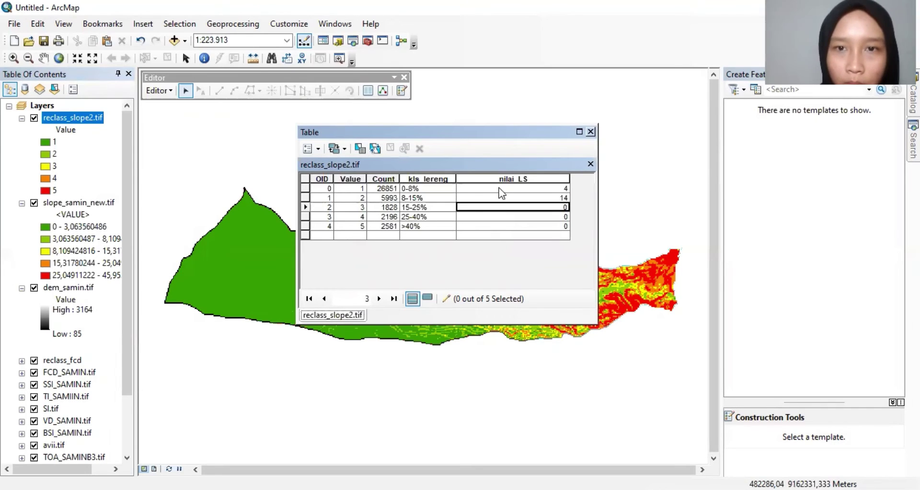
Step: Correct the nilai_LS values to 0,4 for the 0-8% slope class and 0,14 for the 8-15% class
{"action": "left_click", "coordinate": [499, 189]}
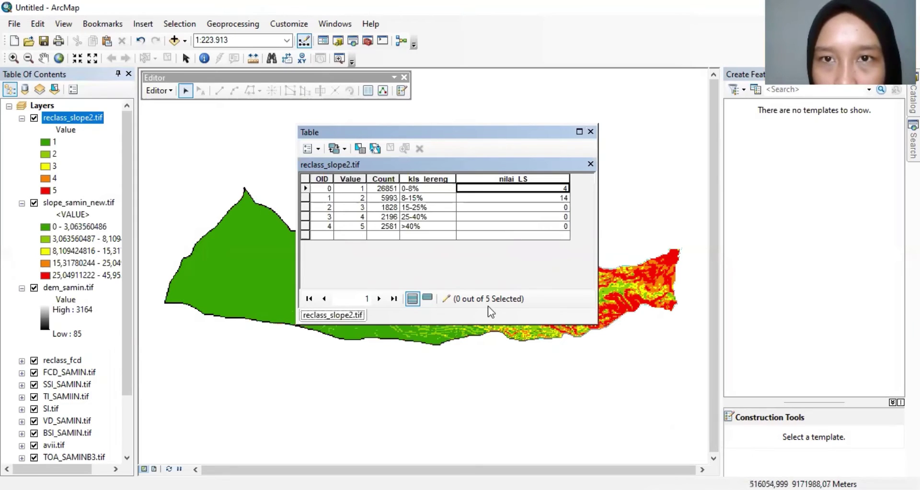
{"action": "type", "text": "0"}
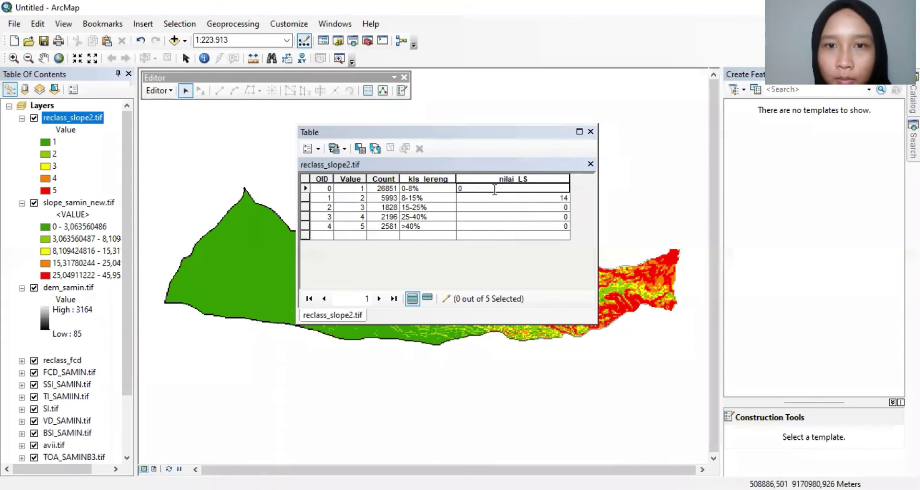
{"action": "type", "text": ","}
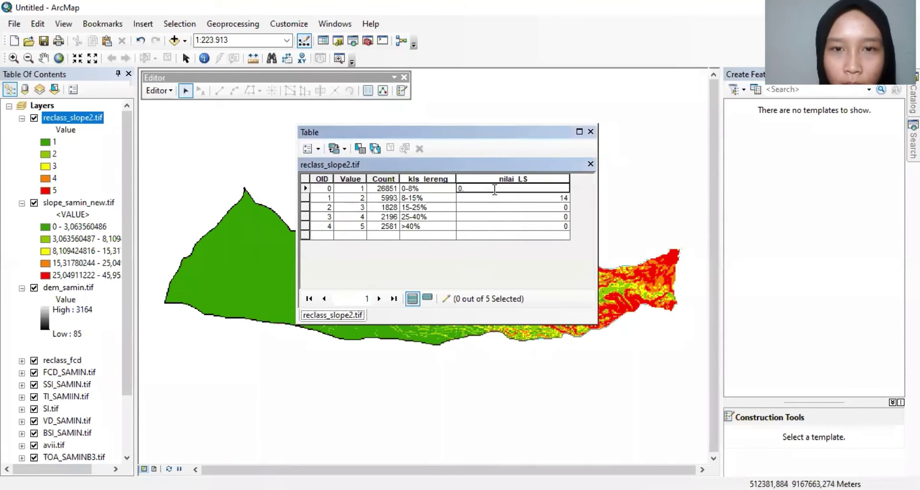
{"action": "type", "text": "4"}
{"action": "left_click", "coordinate": [489, 196]}
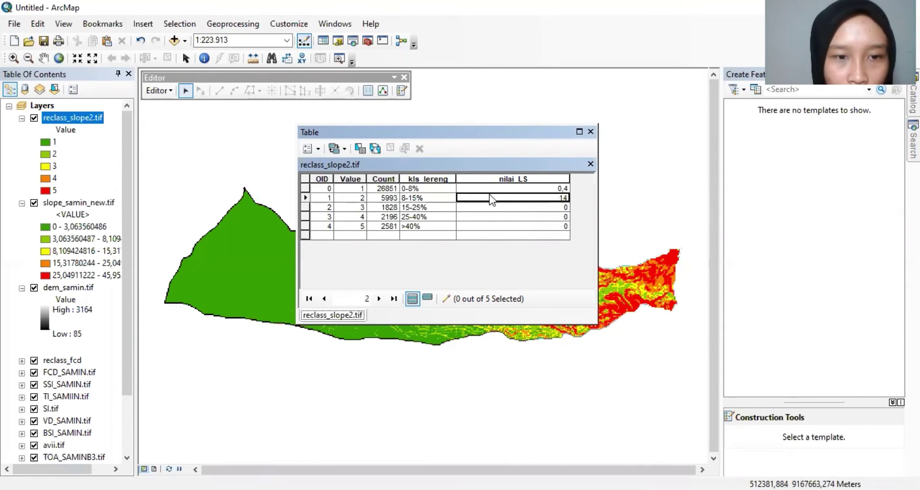
{"action": "type", "text": "0"}
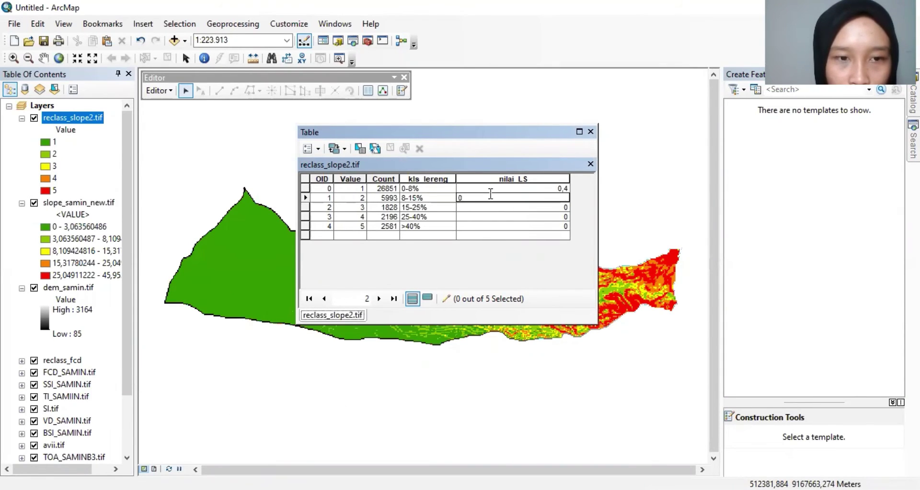
{"action": "type", "text": ",14"}
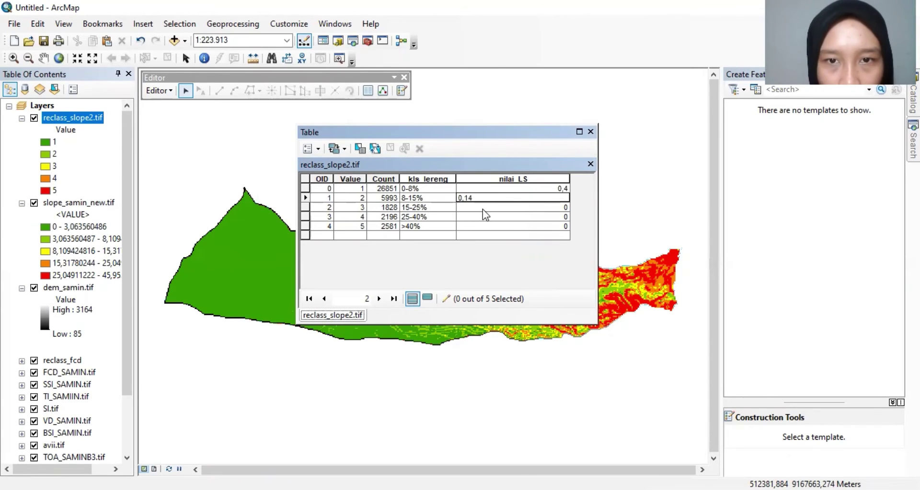
Step: Enter nilai_LS values of 0,31 for the 15-25% class, 0,68 for 25-40% and 0,68 for >40%
{"action": "left_click", "coordinate": [482, 209]}
{"action": "type", "text": "0,"}
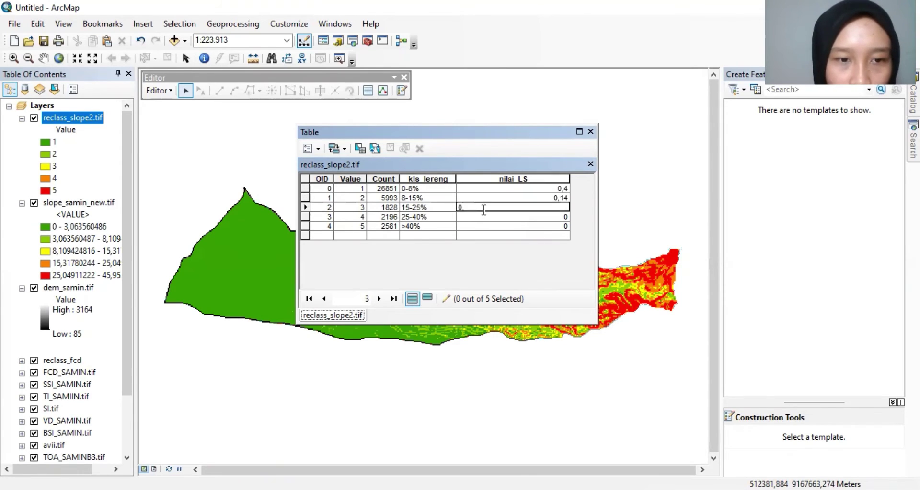
{"action": "type", "text": "31"}
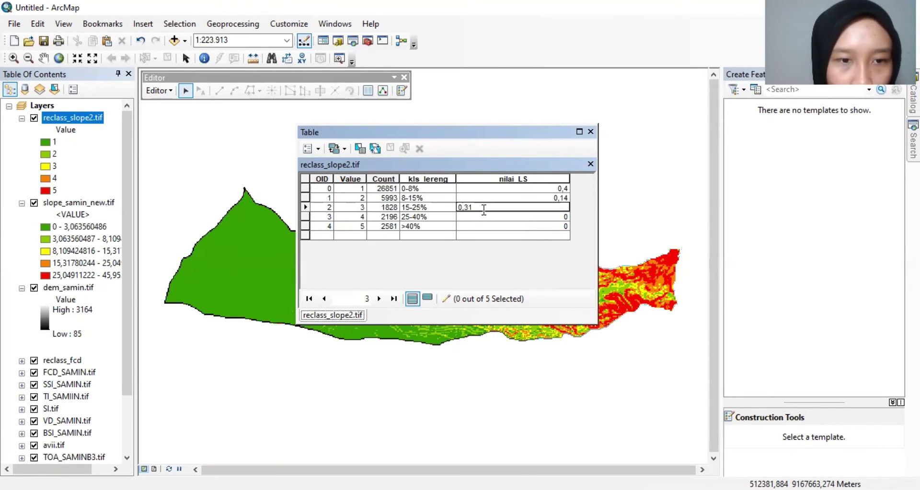
{"action": "left_click", "coordinate": [513, 216]}
{"action": "type", "text": "0,68"}
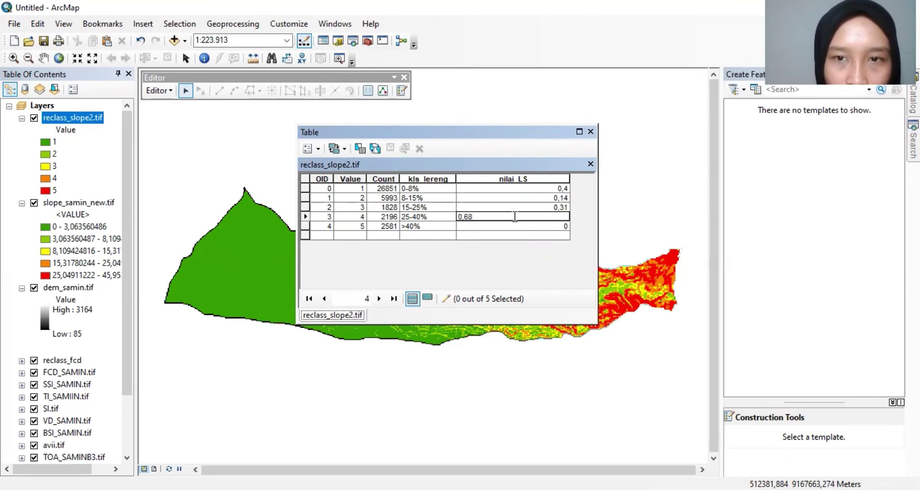
{"action": "left_click", "coordinate": [511, 225]}
{"action": "type", "text": "0,"}
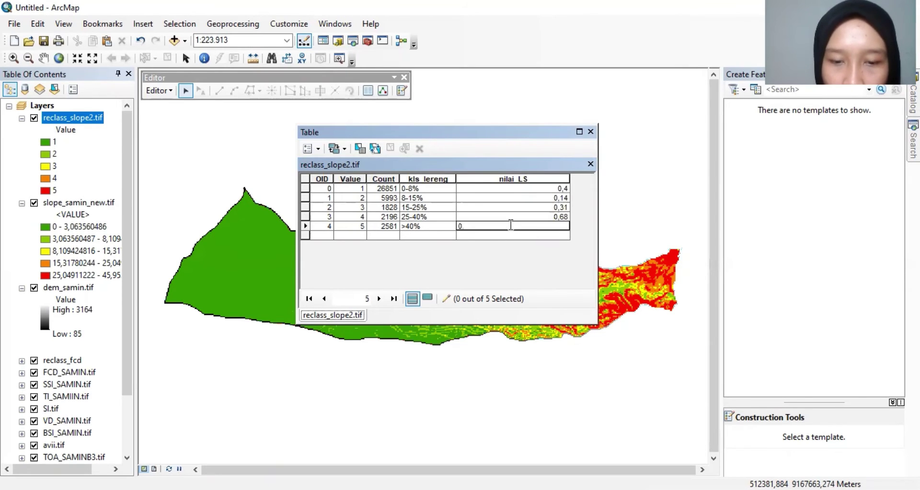
{"action": "type", "text": "68"}
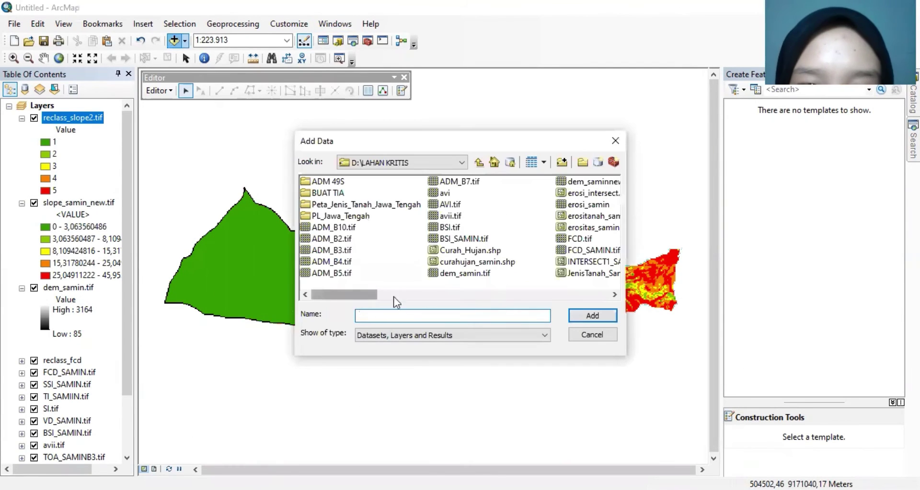
Step: Add reclass_slope2.tif from the D:\LAHAN KRITIS folder to the map again
{"action": "left_click", "coordinate": [611, 295]}
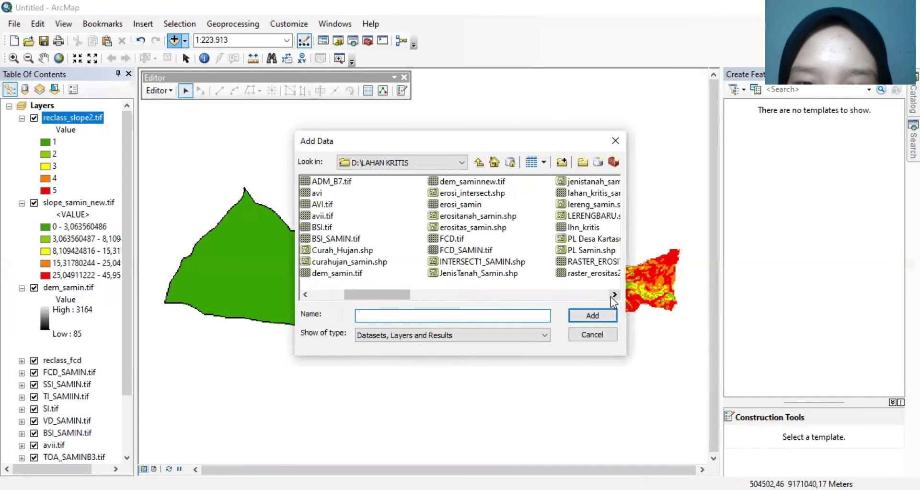
{"action": "left_click", "coordinate": [611, 295]}
{"action": "left_click", "coordinate": [611, 296]}
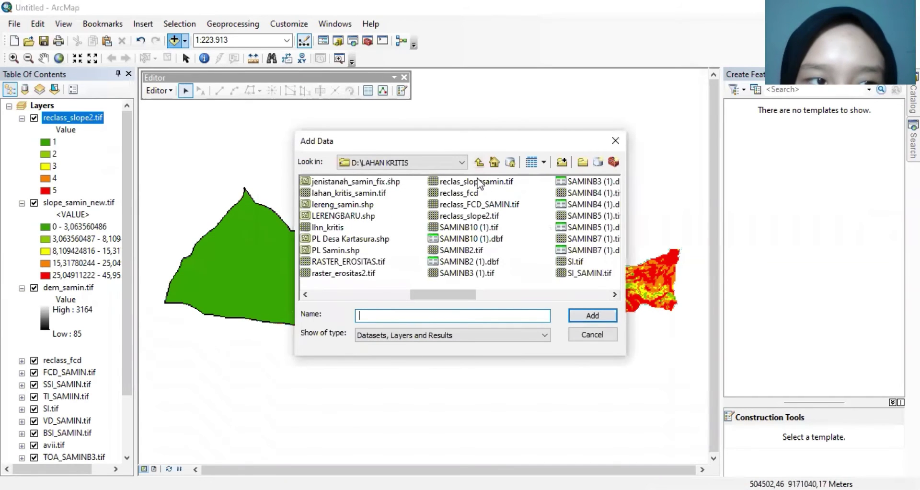
{"action": "left_click", "coordinate": [485, 215]}
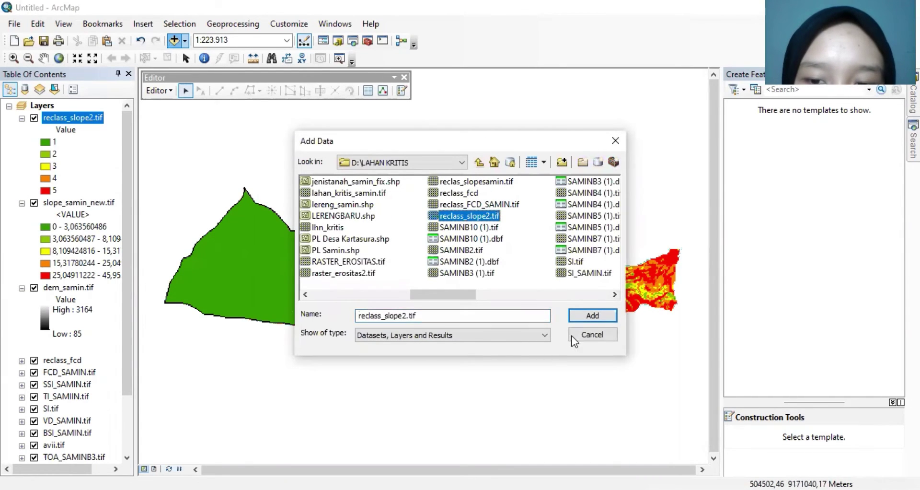
{"action": "left_click", "coordinate": [579, 319]}
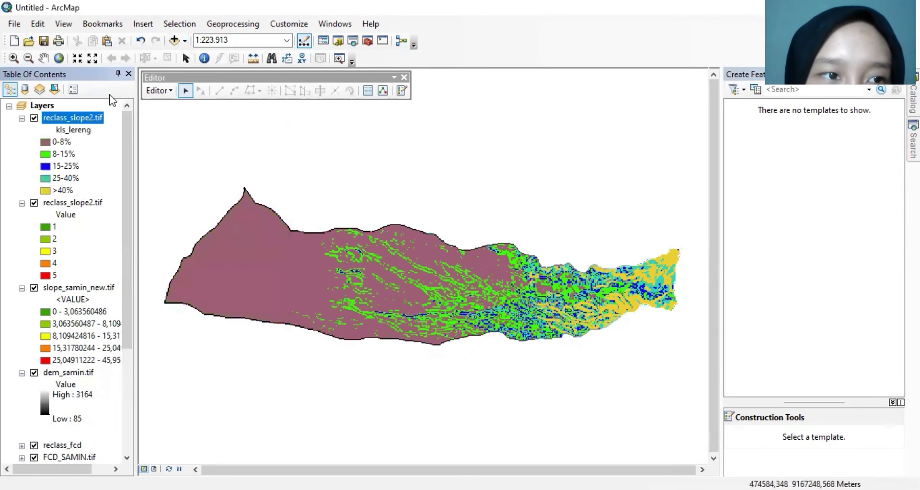
Step: Check the nilai_LS values in the attribute table of the newly added reclass_slope2.tif layer and close the table
{"action": "left_click", "coordinate": [85, 108]}
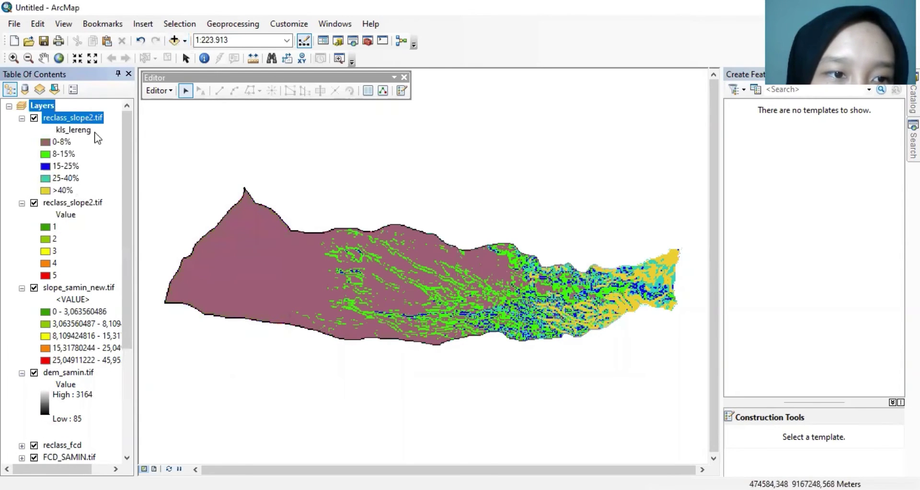
{"action": "right_click", "coordinate": [86, 110]}
{"action": "right_click", "coordinate": [79, 119]}
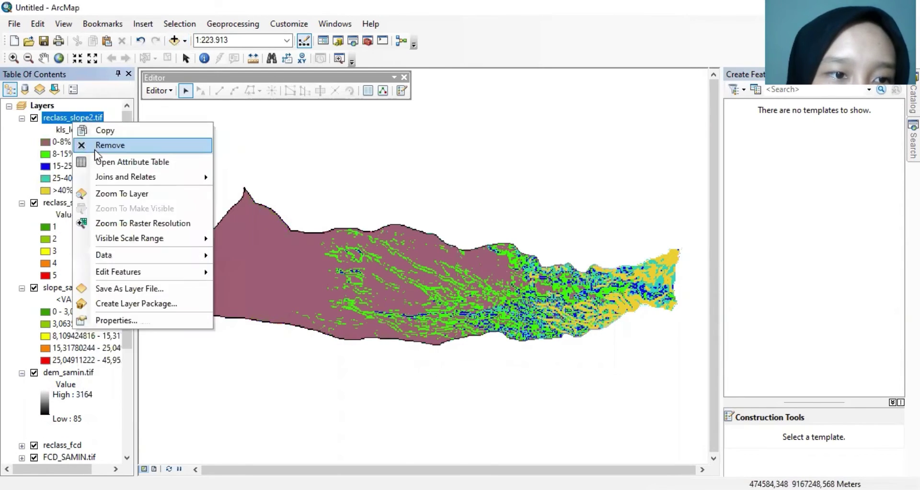
{"action": "left_click", "coordinate": [96, 156]}
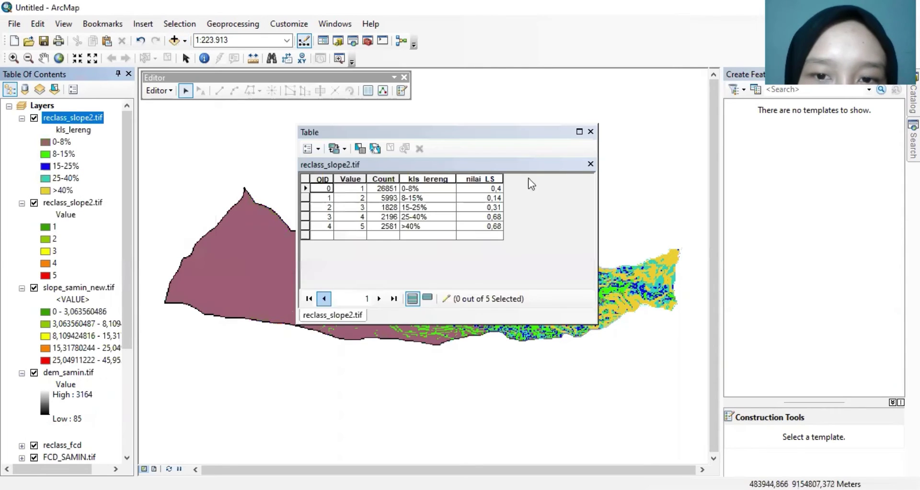
{"action": "left_click", "coordinate": [591, 131]}
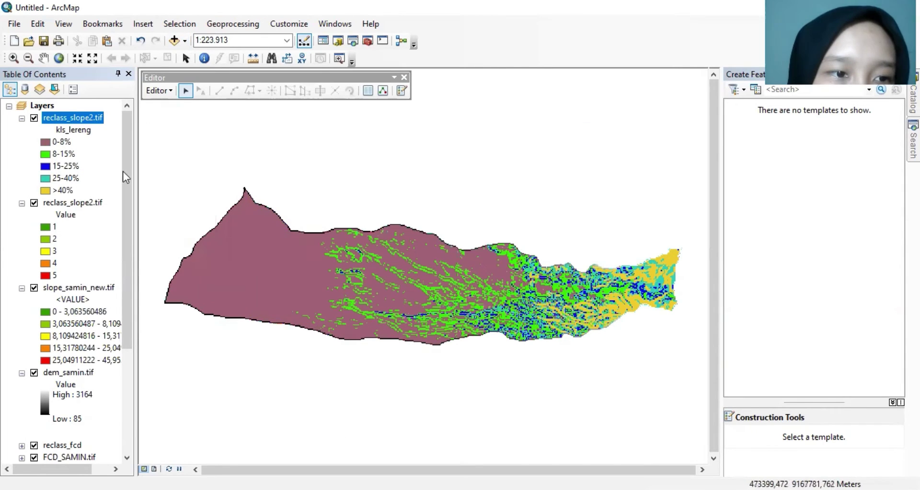
Step: Remove the older duplicate reclass_slope2.tif layer, the one symbolized by Value, from the map
{"action": "left_click", "coordinate": [93, 204]}
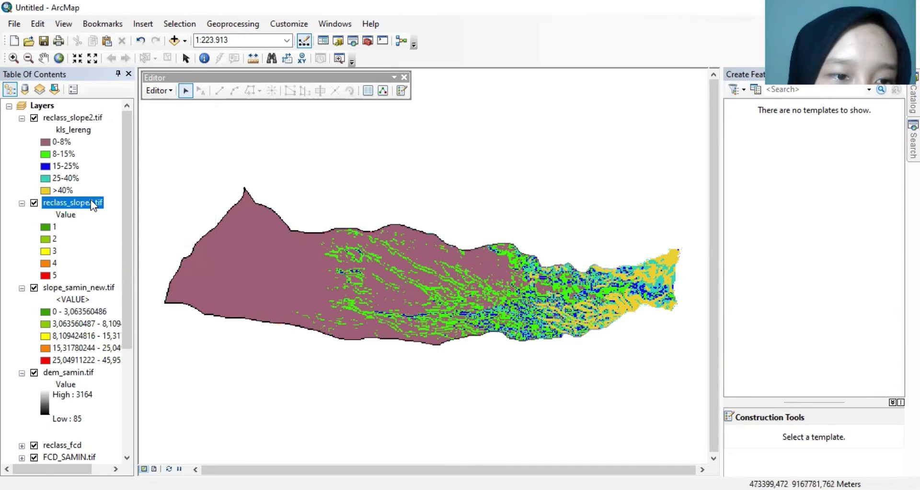
{"action": "right_click", "coordinate": [92, 201]}
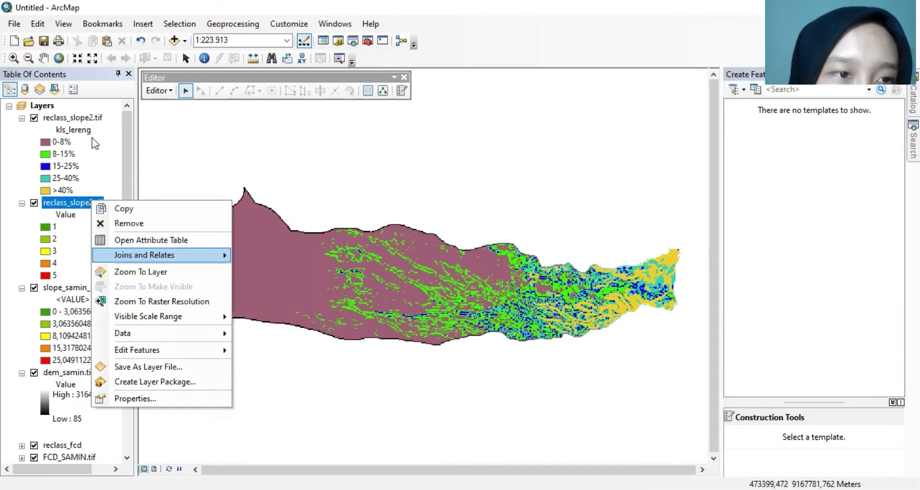
{"action": "key", "text": "r"}
Step: Symbolize reclass_slope2.tif by unique values of the Value field with the green-yellow-red color scheme
{"action": "left_click", "coordinate": [89, 120]}
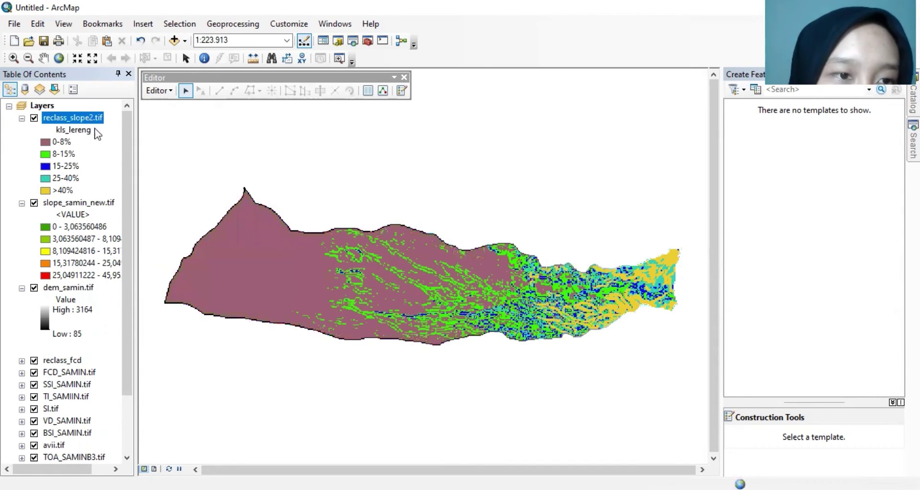
{"action": "right_click", "coordinate": [91, 121]}
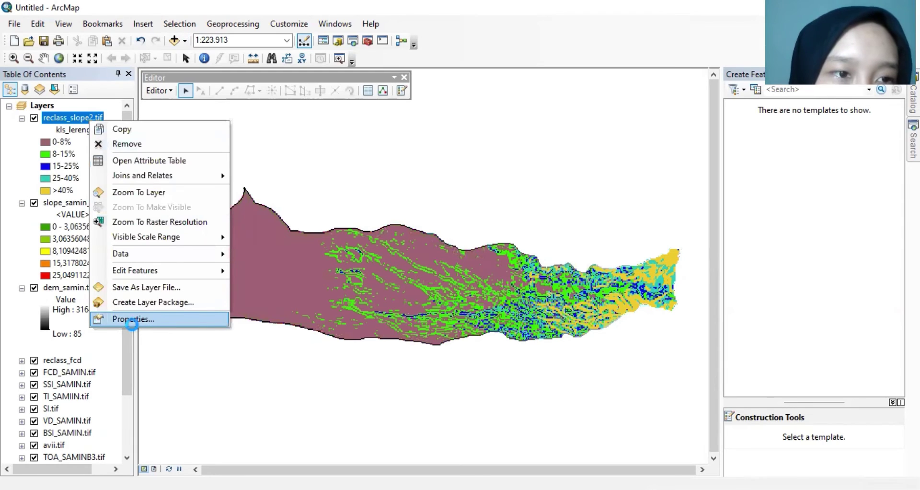
{"action": "left_click", "coordinate": [132, 320]}
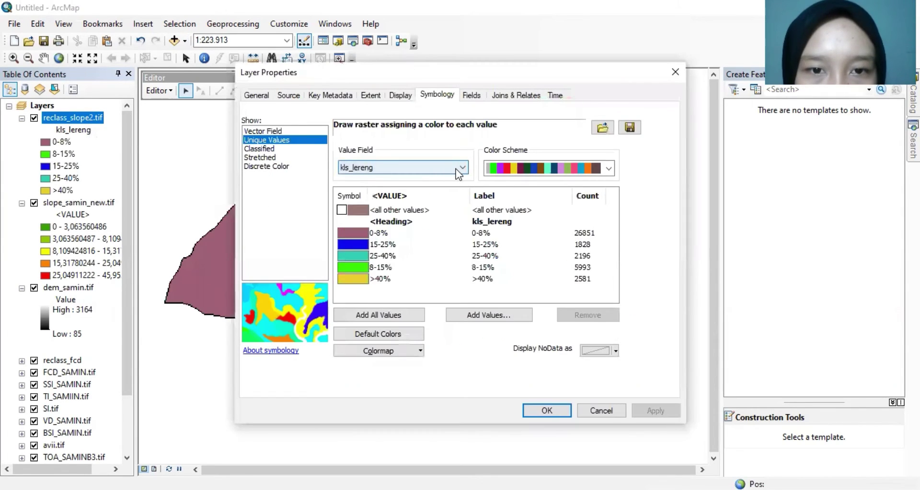
{"action": "left_click", "coordinate": [454, 170]}
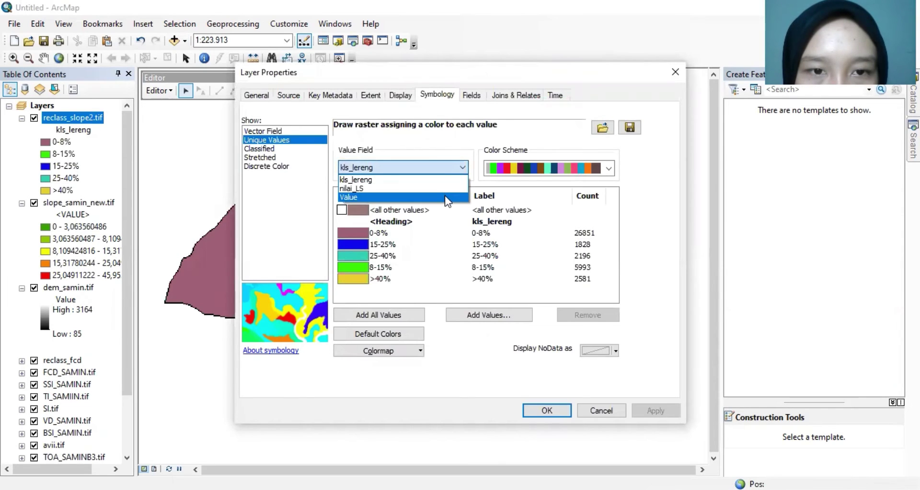
{"action": "left_click", "coordinate": [444, 196]}
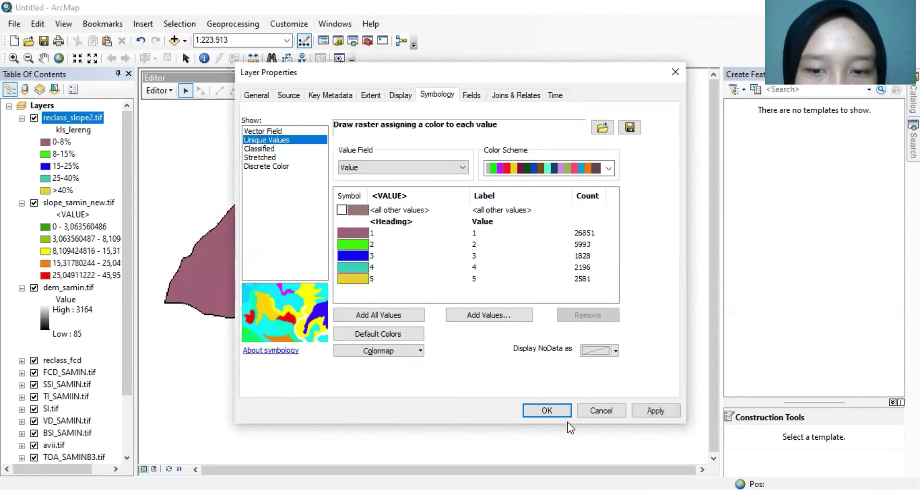
{"action": "left_click", "coordinate": [609, 168]}
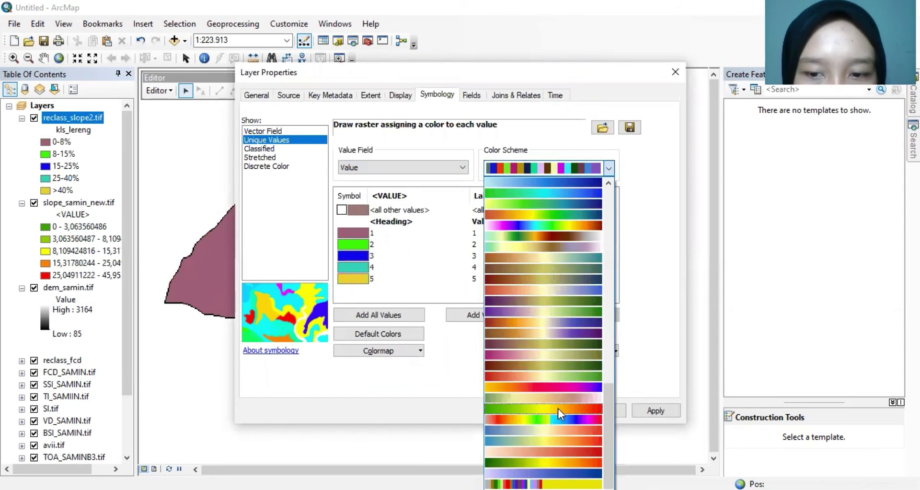
{"action": "left_click", "coordinate": [558, 408]}
{"action": "left_click", "coordinate": [654, 411]}
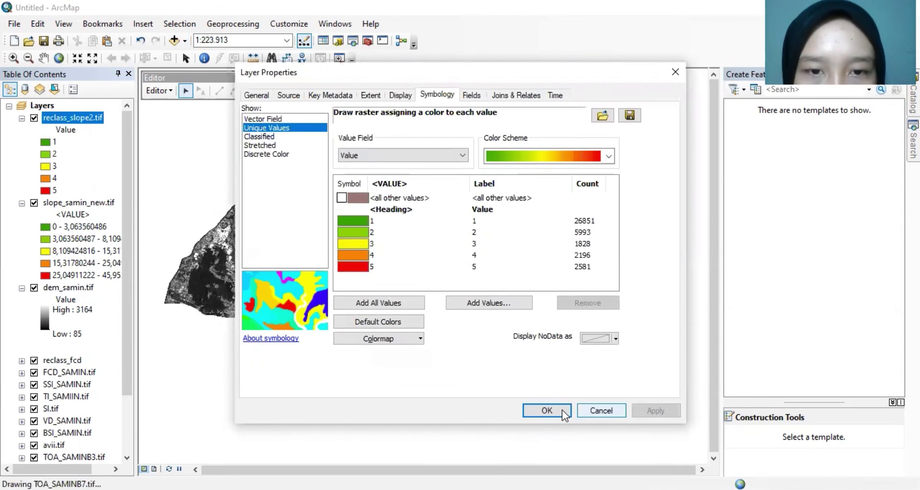
{"action": "left_click", "coordinate": [546, 410]}
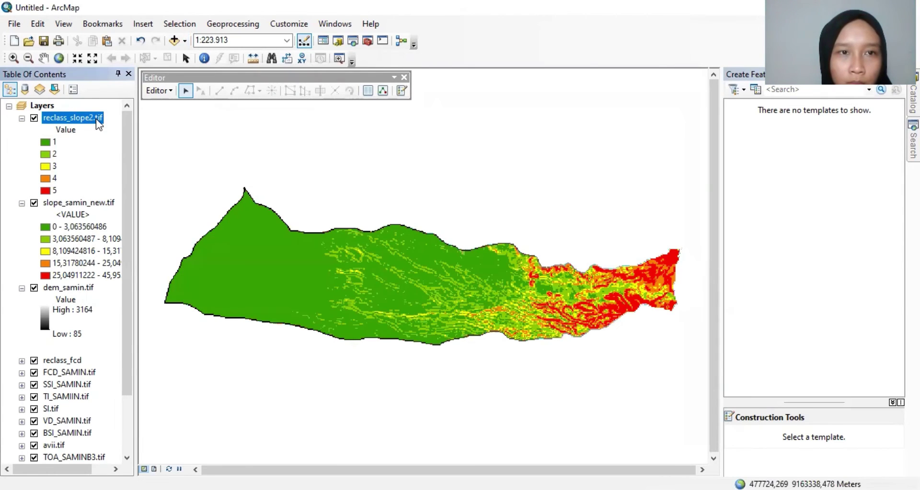
Step: Review the slope classes and their nilai_LS values in the reclass_slope2.tif attribute table, closing it when done
{"action": "right_click", "coordinate": [95, 118]}
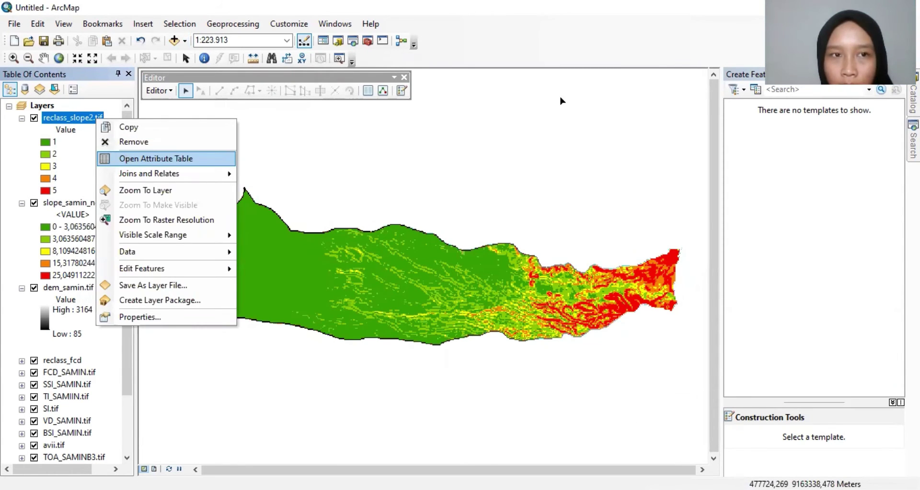
{"action": "key", "text": "Return"}
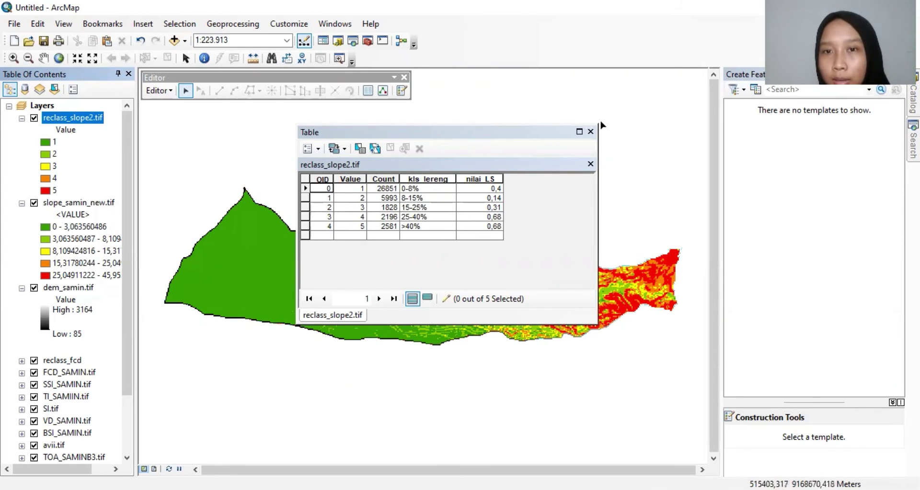
{"action": "left_click", "coordinate": [590, 132]}
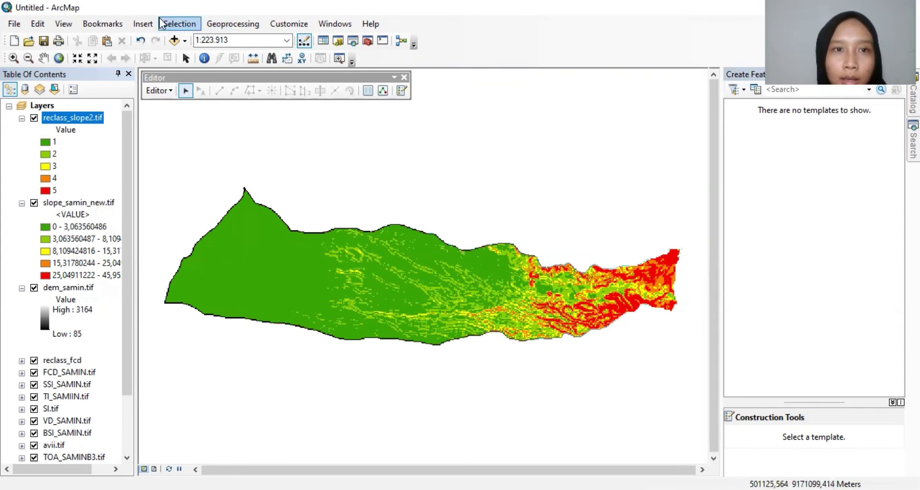
Step: Add the JenisTanah_Samin.shp and PL Samin.shp shapefiles from the LAHAN KRITIS folder to the map
{"action": "left_click", "coordinate": [173, 41]}
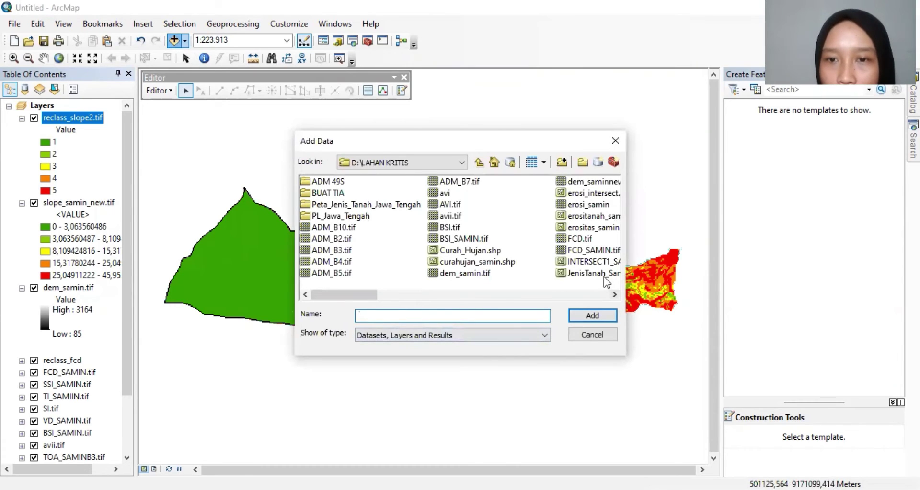
{"action": "left_click", "coordinate": [615, 295]}
{"action": "left_click", "coordinate": [615, 295]}
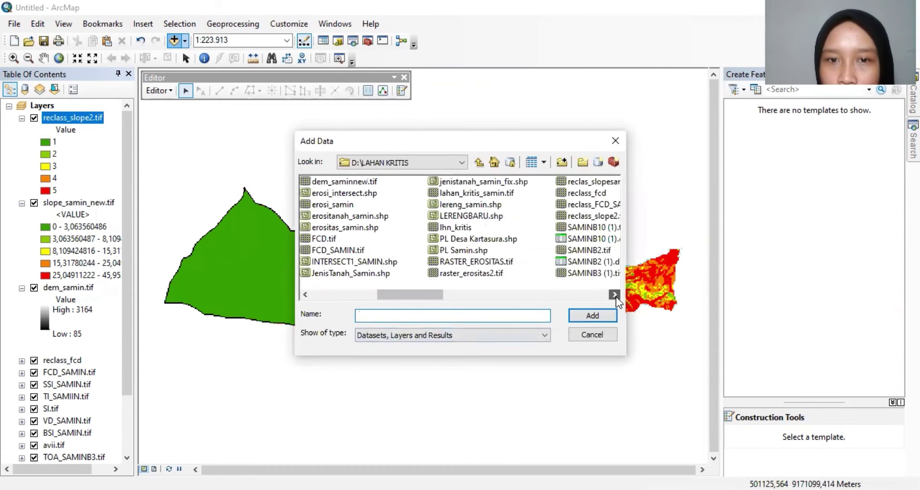
{"action": "left_click", "coordinate": [375, 272]}
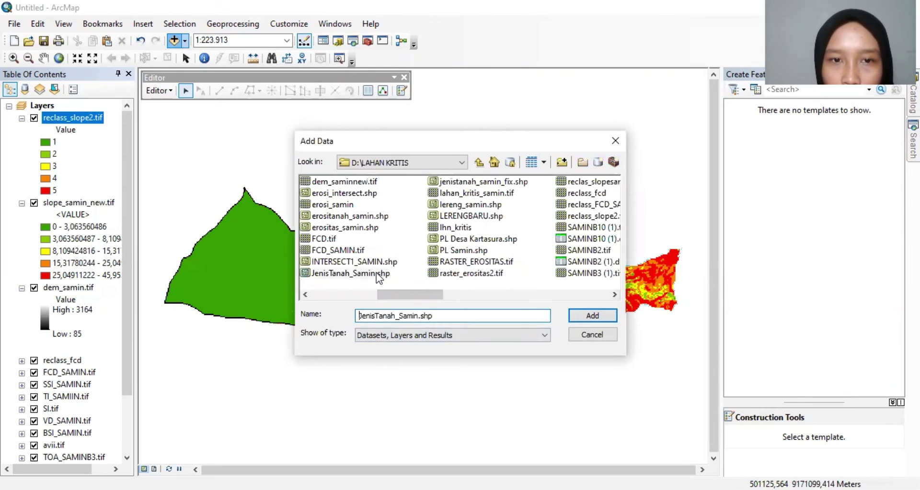
{"action": "left_click", "coordinate": [475, 249], "text": "ctrl"}
{"action": "left_click", "coordinate": [575, 315]}
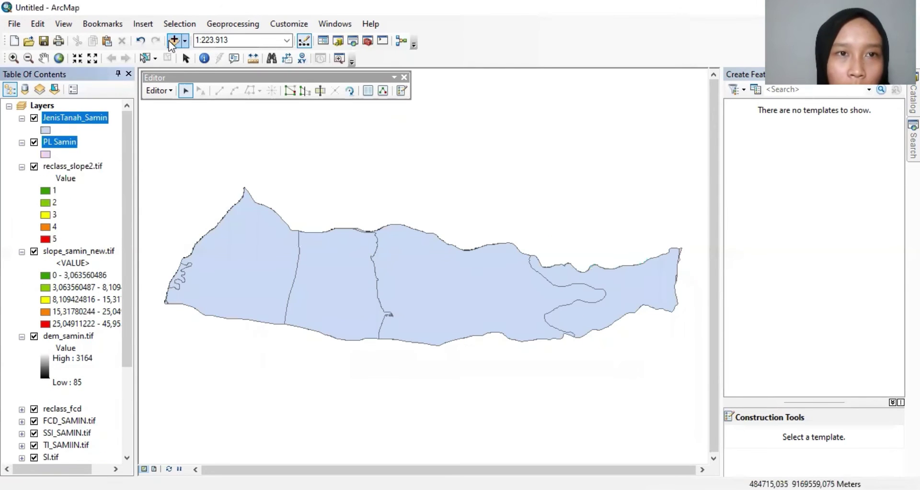
Step: Add the rainfall shapefile curahujan_samin.shp from the LAHAN KRITIS folder to the map
{"action": "left_click", "coordinate": [171, 41]}
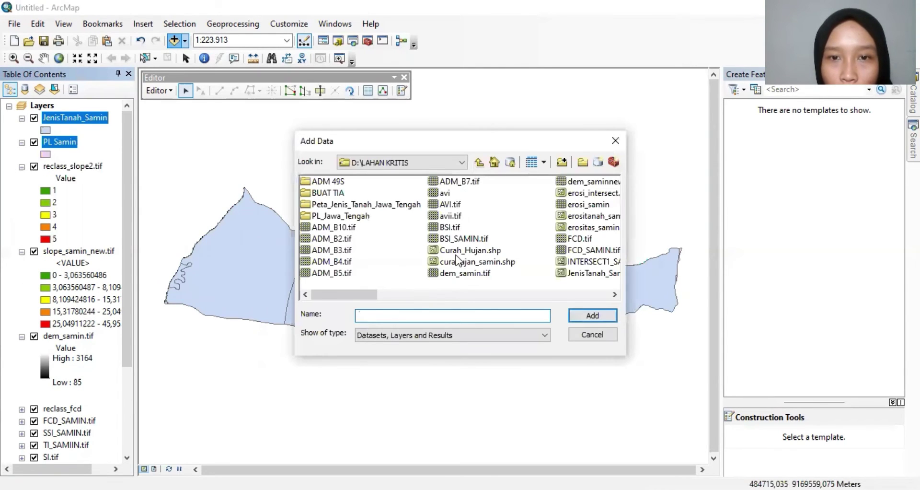
{"action": "left_click", "coordinate": [458, 261]}
{"action": "left_click", "coordinate": [596, 314]}
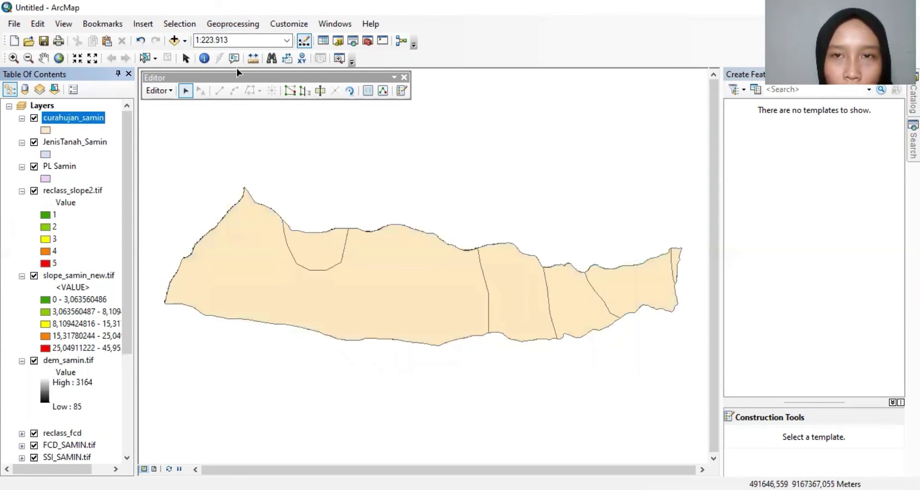
Step: Enter the Field Calculator expression 0,41 * [median]^1,09 for the R_Hujan field of the curahujan_samin attribute table
{"action": "key", "text": "ctrl+t"}
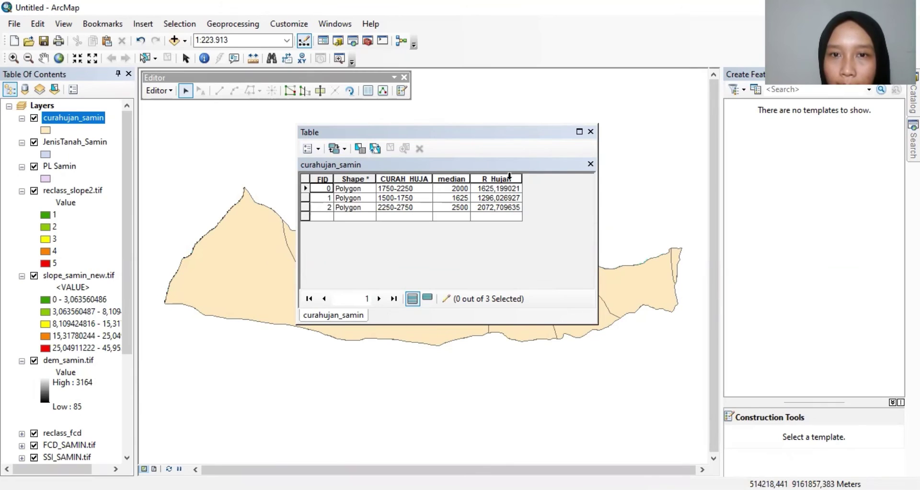
{"action": "right_click", "coordinate": [508, 179]}
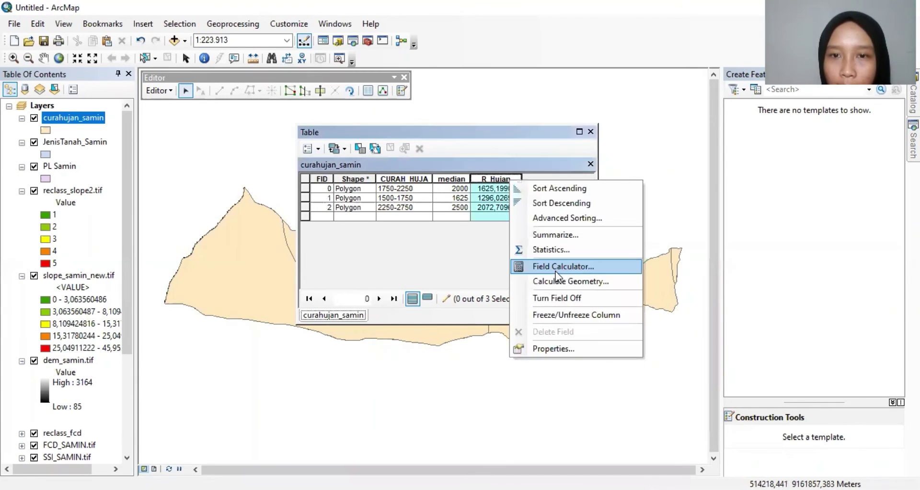
{"action": "left_click", "coordinate": [556, 267]}
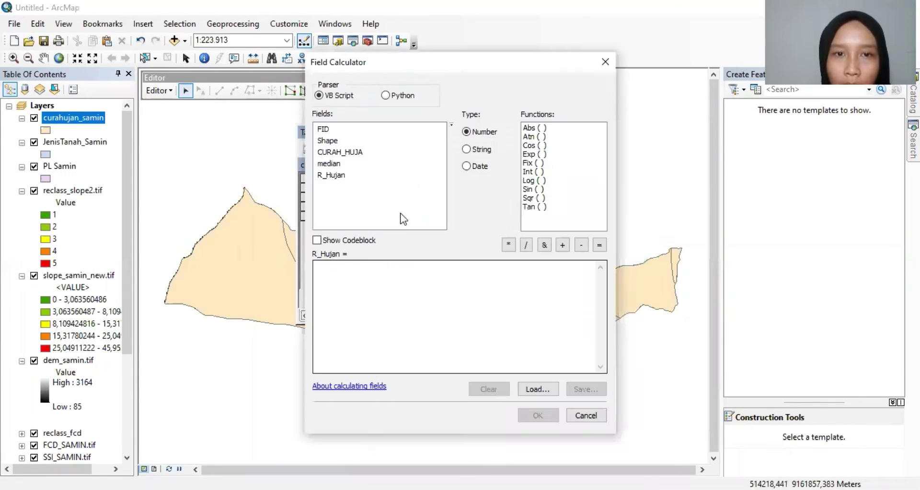
{"action": "left_click", "coordinate": [357, 283]}
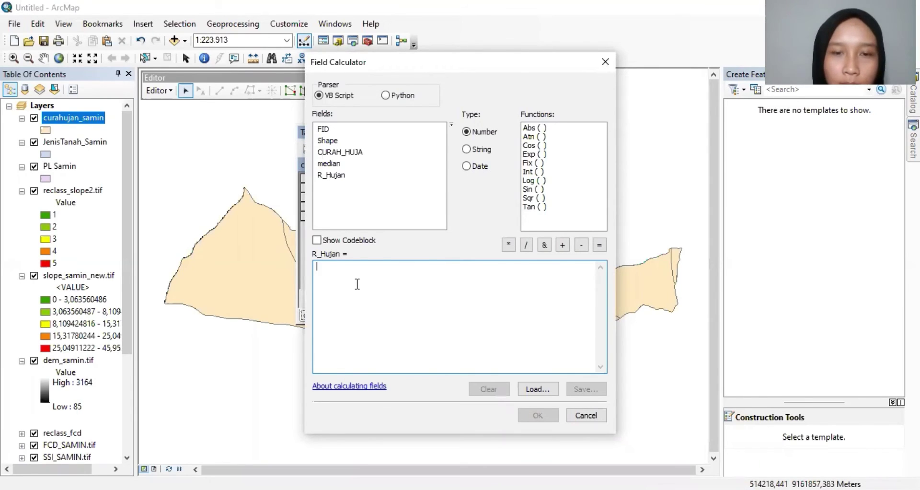
{"action": "key", "text": "alt+Tab"}
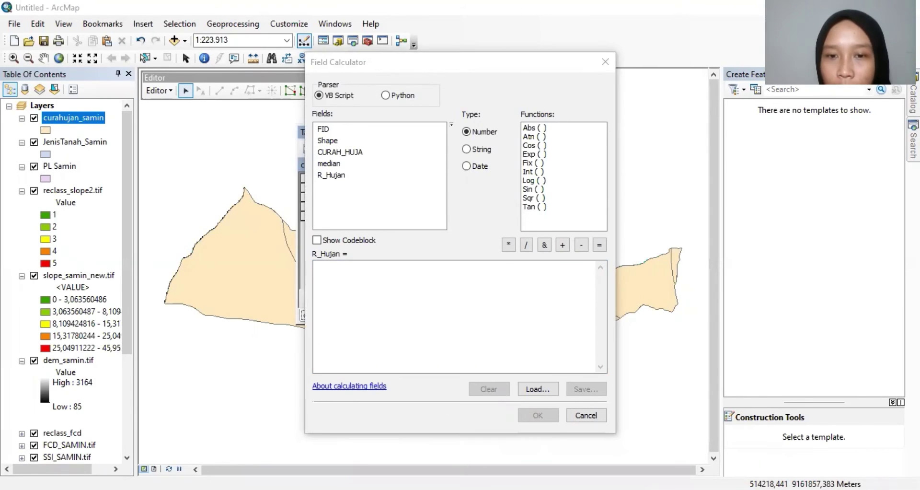
{"action": "left_click", "coordinate": [317, 316]}
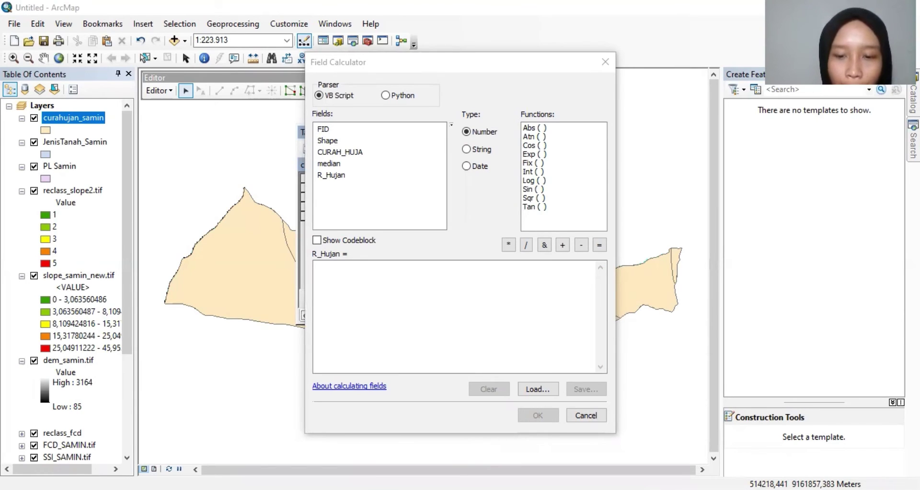
{"action": "type", "text": "0,41"}
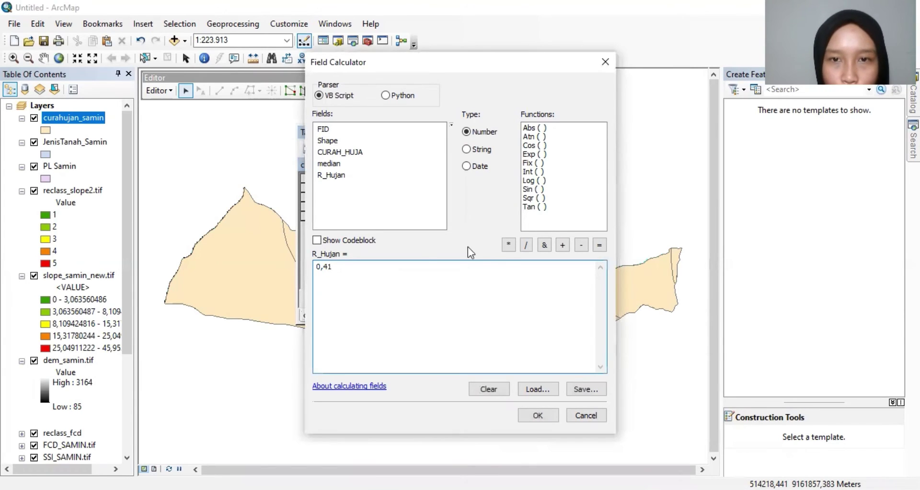
{"action": "left_click", "coordinate": [509, 246]}
{"action": "left_click", "coordinate": [328, 163]}
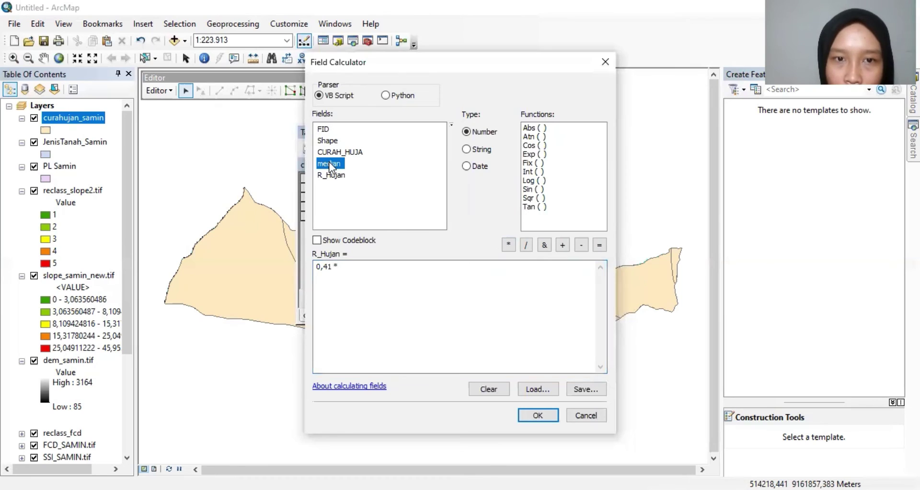
{"action": "double_click", "coordinate": [329, 164]}
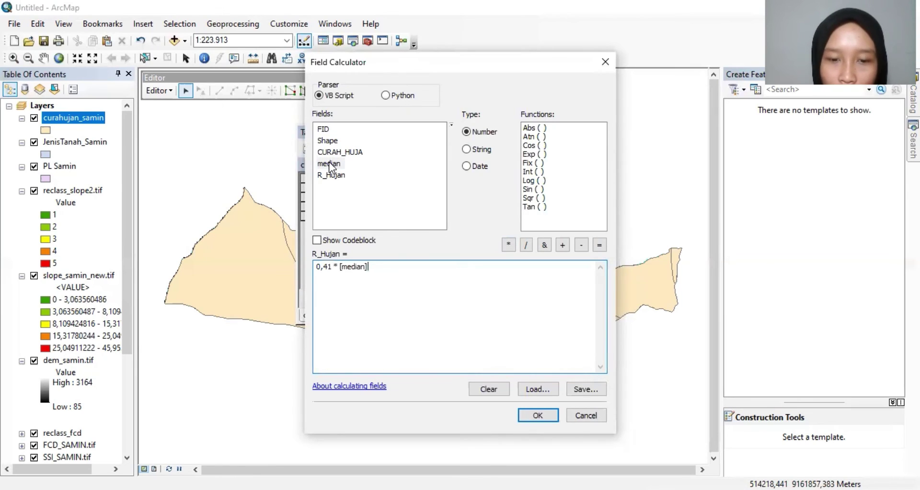
{"action": "type", "text": "^1,0"}
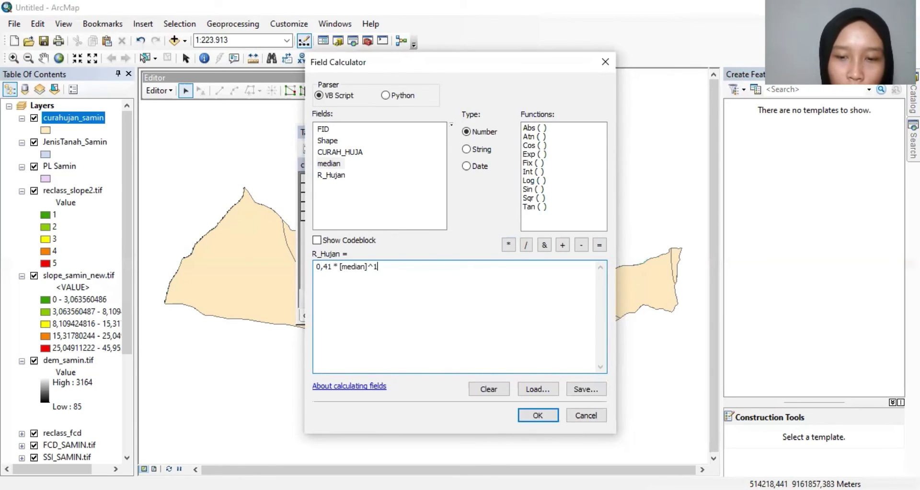
{"action": "type", "text": "9"}
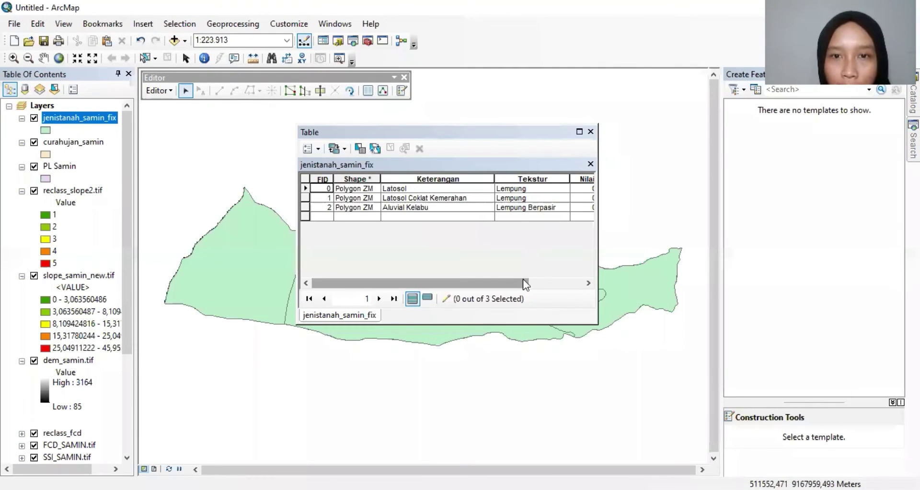
Step: Review the Nilai_K values per soil type in the jenistanah_samin_fix table, highlight the Latosol record, and close the table
{"action": "left_click_drag", "start_coordinate": [525, 284], "coordinate": [564, 289]}
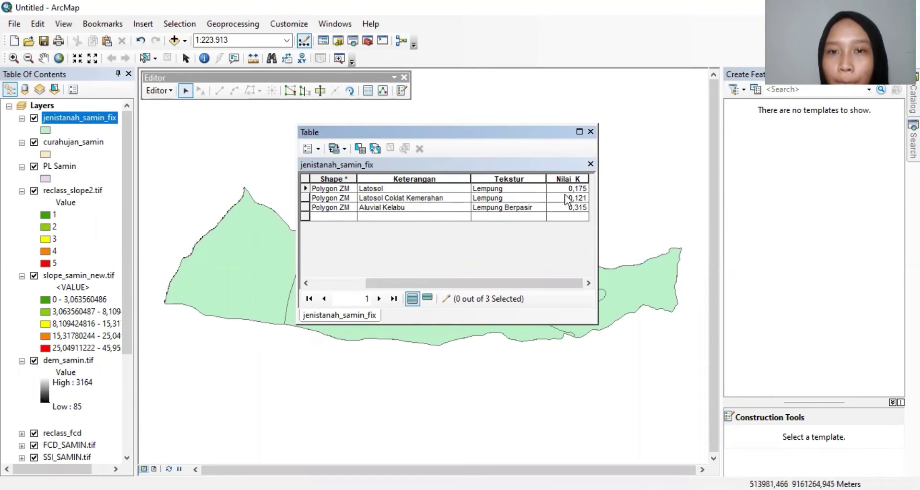
{"action": "left_click", "coordinate": [381, 188]}
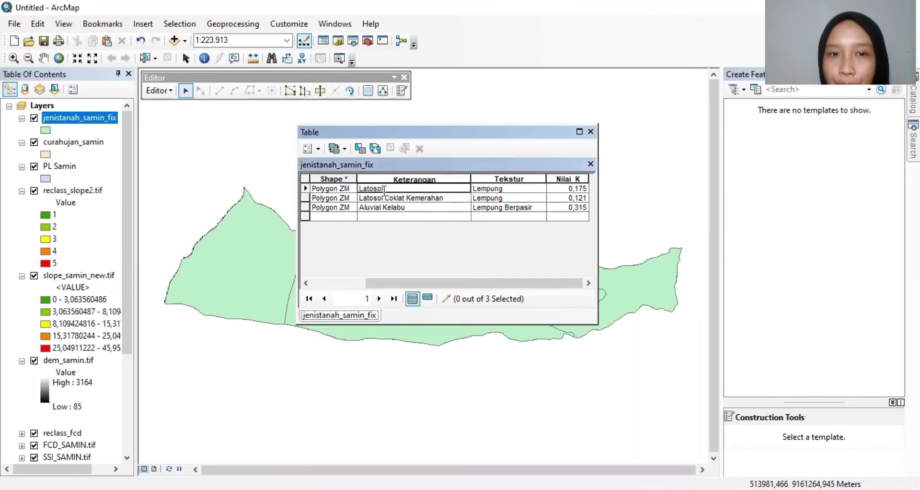
{"action": "left_click", "coordinate": [306, 188]}
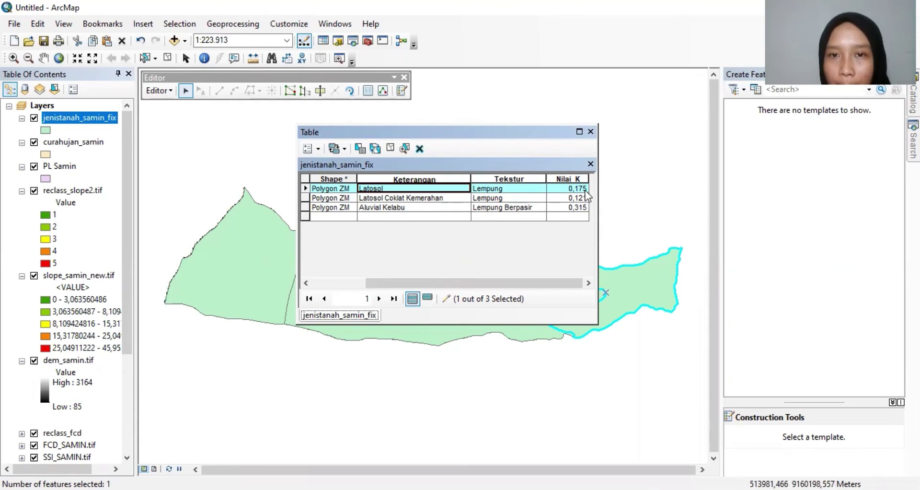
{"action": "left_click", "coordinate": [590, 131]}
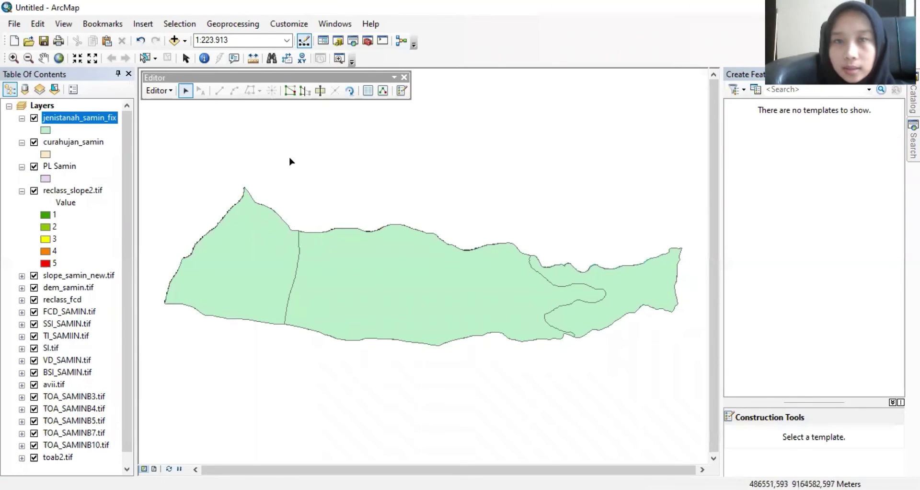
Step: Review the Nilai_CP values of the land use classes in the PL Samin attribute table and close it
{"action": "double_click", "coordinate": [70, 167]}
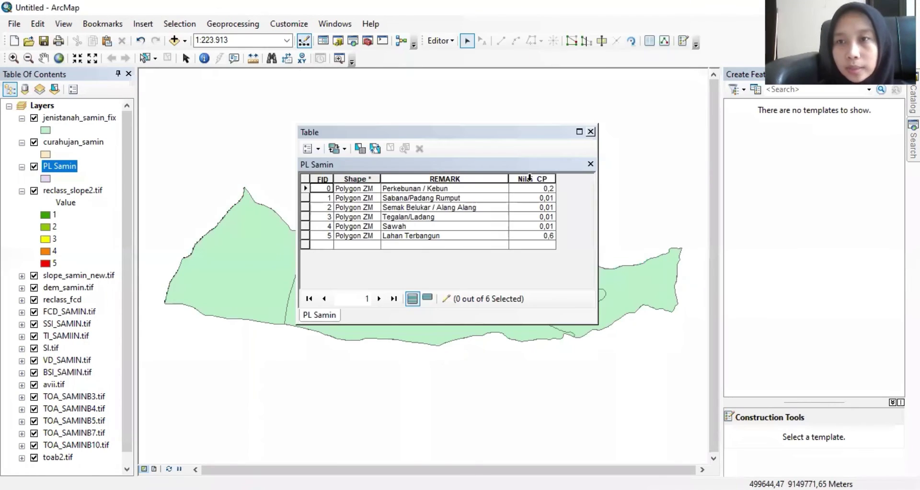
{"action": "left_click", "coordinate": [531, 178]}
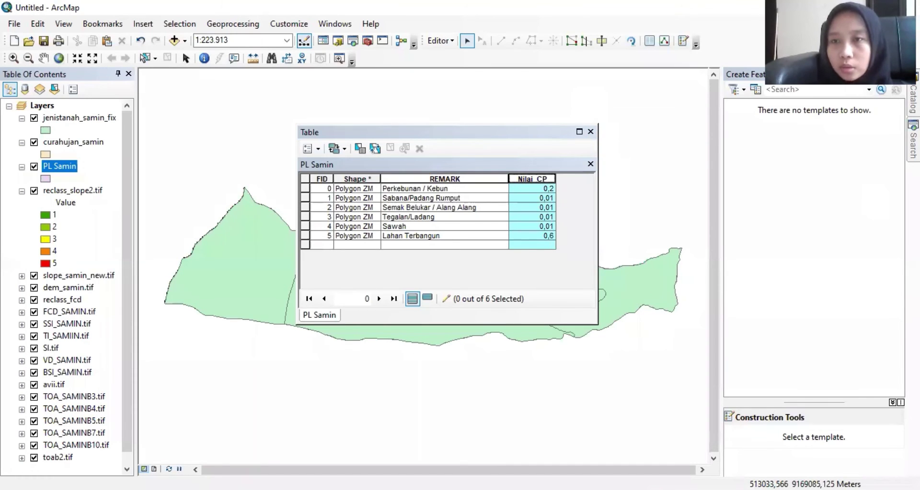
{"action": "left_click", "coordinate": [590, 131]}
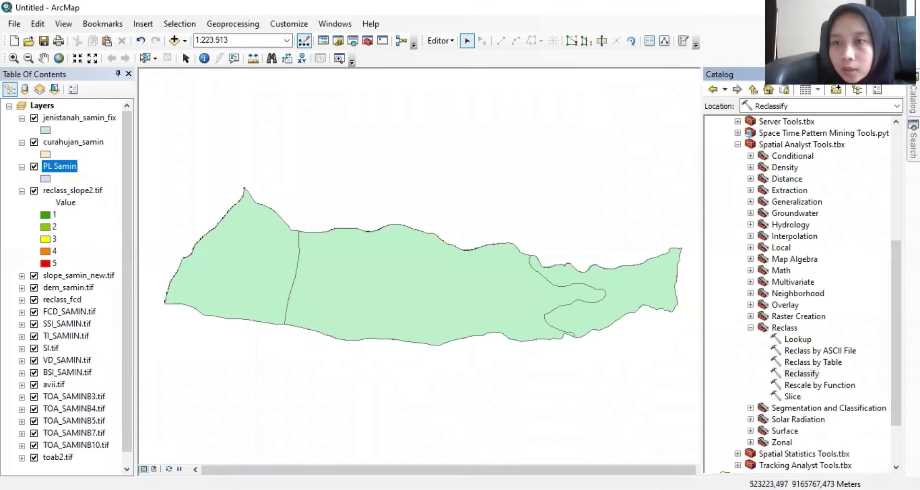
Step: Search the geoprocessing tools for RASTER TO POLYGON, replacing the previous search text
{"action": "mouse_move", "coordinate": [912, 139]}
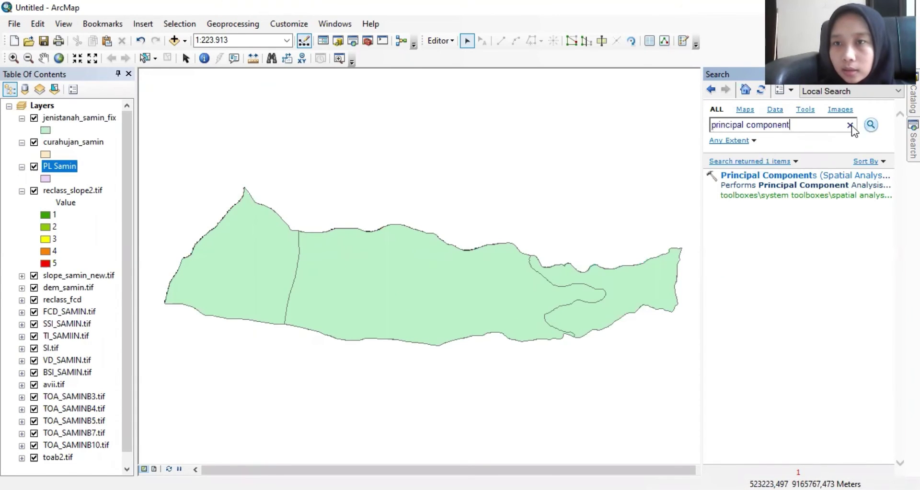
{"action": "left_click", "coordinate": [799, 121]}
{"action": "key", "text": "BackSpace"}
{"action": "key", "text": "BackSpace"}
{"action": "key", "text": "BackSpace"}
{"action": "key", "text": "BackSpace"}
{"action": "key", "text": "BackSpace"}
{"action": "key", "text": "BackSpace"}
{"action": "key", "text": "BackSpace"}
{"action": "key", "text": "BackSpace"}
{"action": "key", "text": "BackSpace"}
{"action": "key", "text": "BackSpace"}
{"action": "key", "text": "BackSpace"}
{"action": "key", "text": "BackSpace"}
{"action": "key", "text": "BackSpace"}
{"action": "key", "text": "BackSpace"}
{"action": "key", "text": "BackSpace"}
{"action": "key", "text": "BackSpace"}
{"action": "key", "text": "BackSpace"}
{"action": "key", "text": "BackSpace"}
{"action": "key", "text": "BackSpace"}
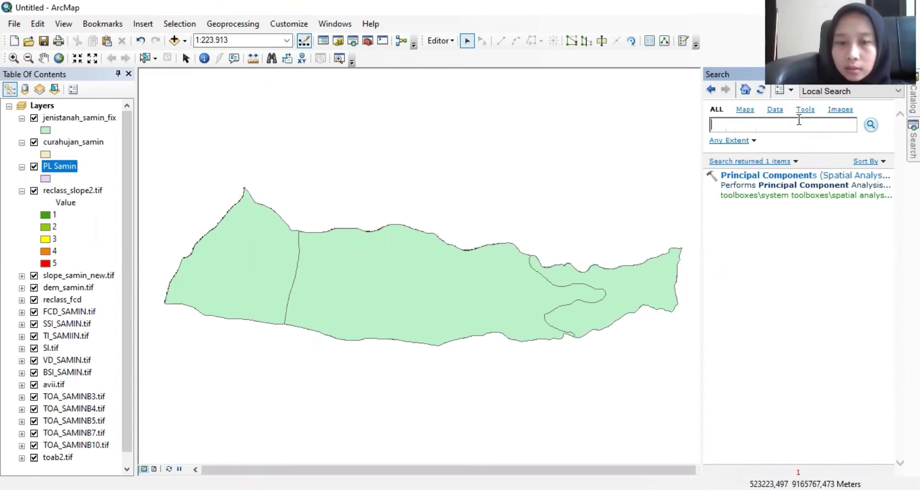
{"action": "type", "text": "RASTER "}
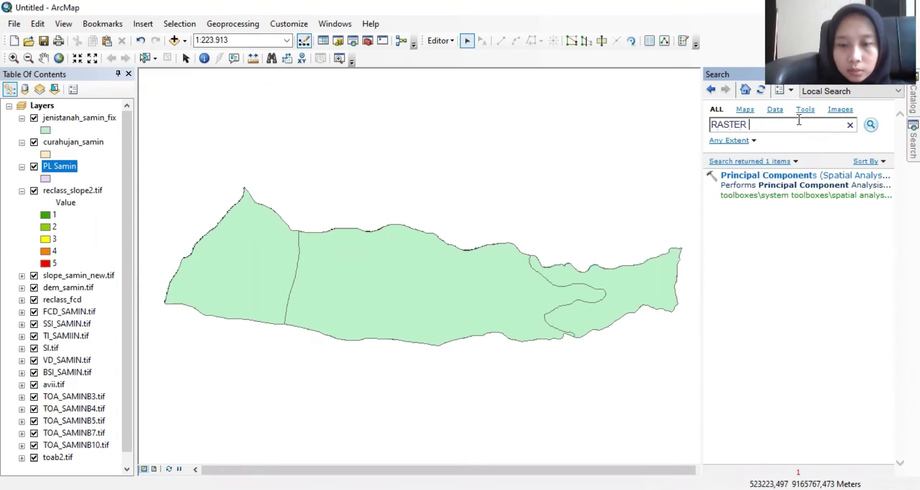
{"action": "type", "text": "TO POLYGON"}
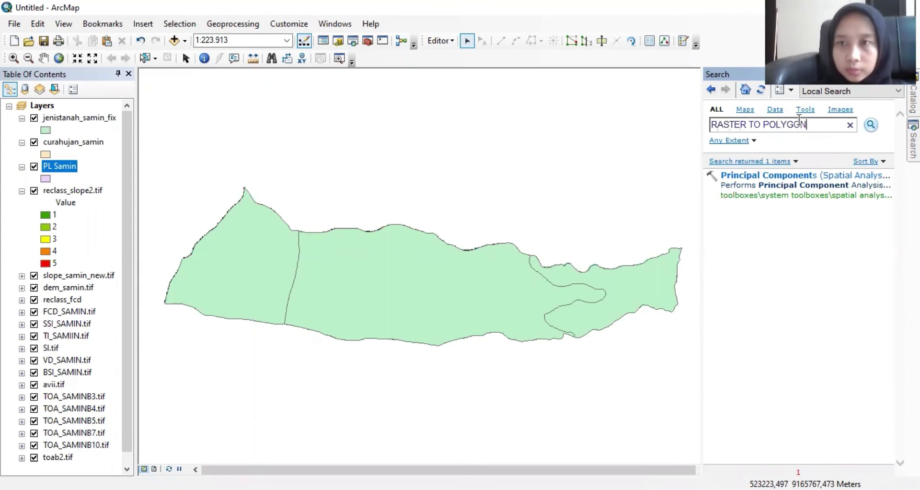
{"action": "left_click", "coordinate": [868, 125]}
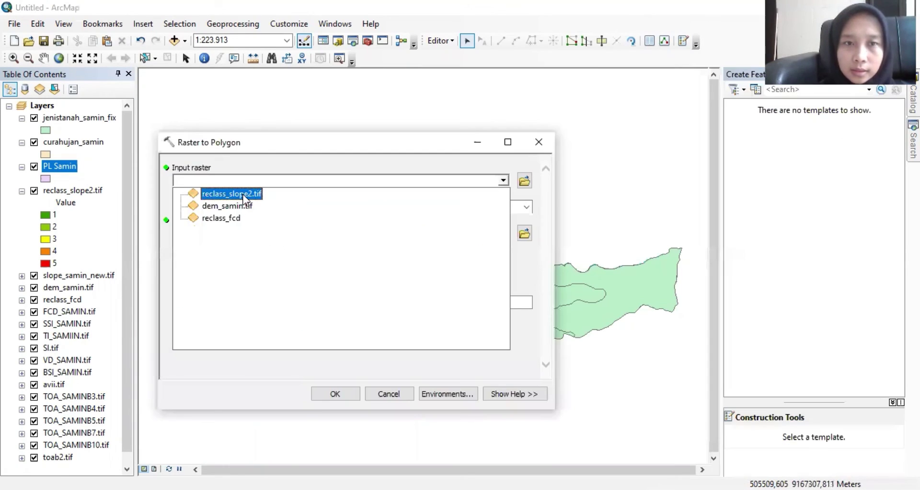
Step: Set reclass_slope2.tif as the input raster of Raster to Polygon, with Value as the conversion field
{"action": "left_click", "coordinate": [239, 193]}
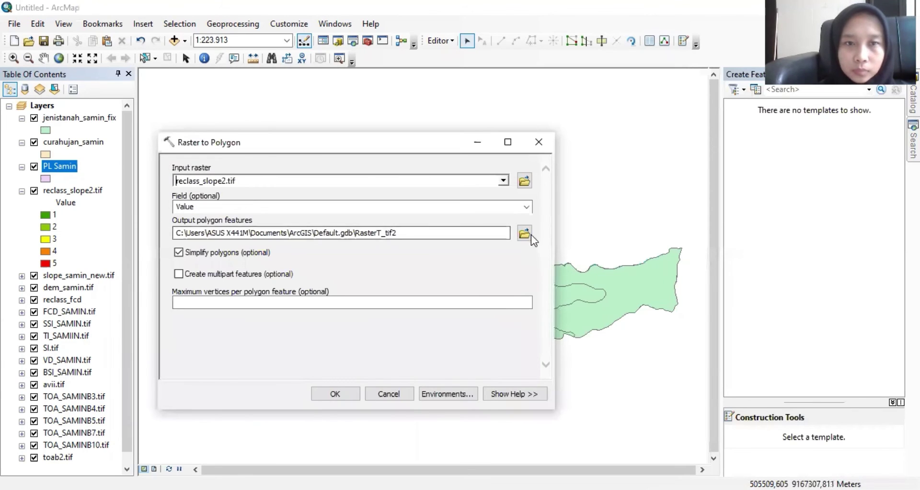
{"action": "left_click", "coordinate": [527, 207]}
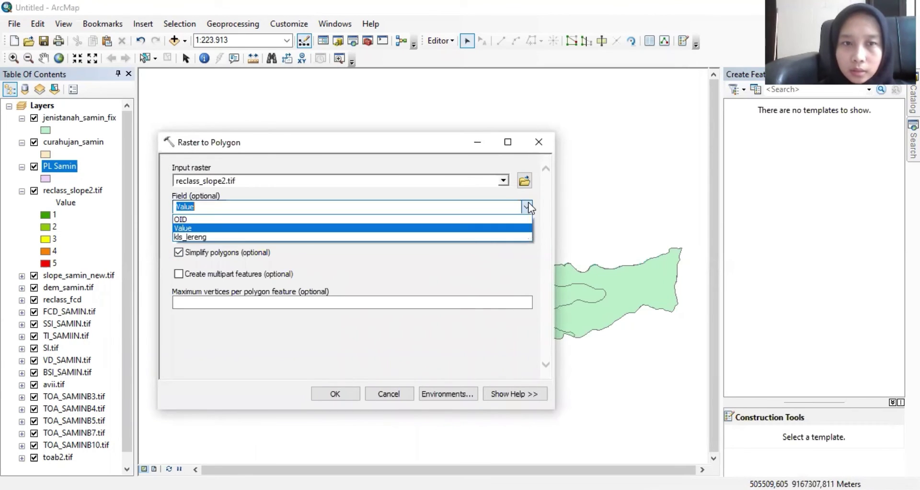
{"action": "left_click", "coordinate": [480, 236]}
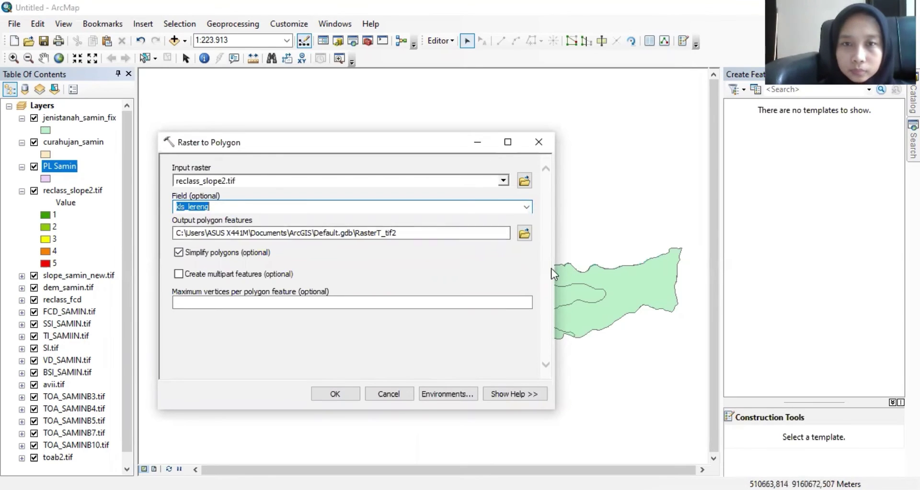
{"action": "left_click", "coordinate": [526, 207]}
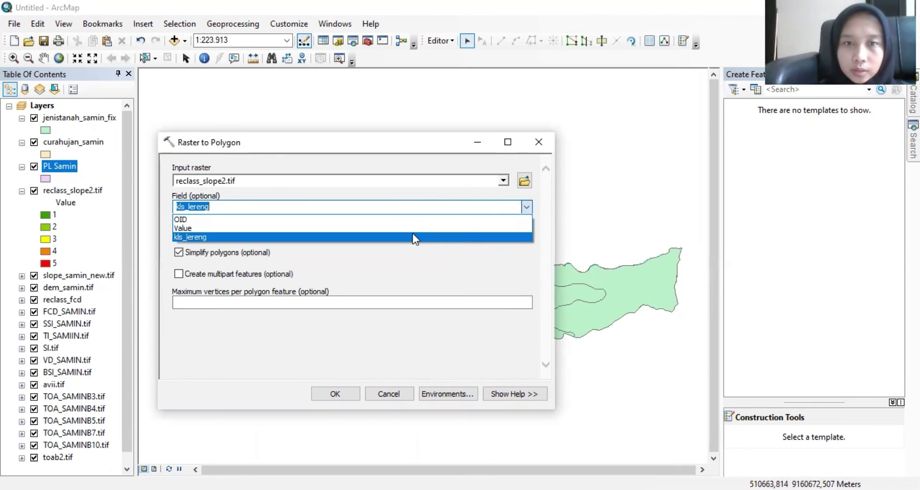
{"action": "left_click", "coordinate": [525, 205]}
{"action": "left_click", "coordinate": [525, 205]}
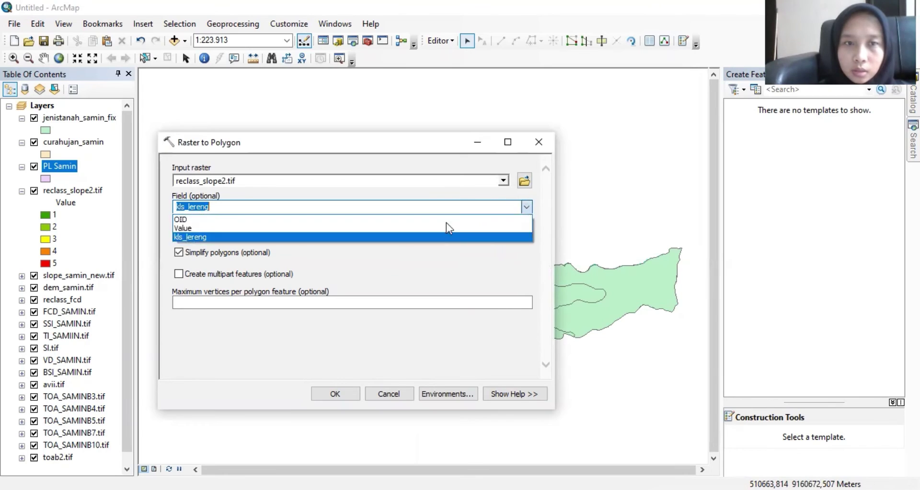
{"action": "left_click", "coordinate": [404, 228]}
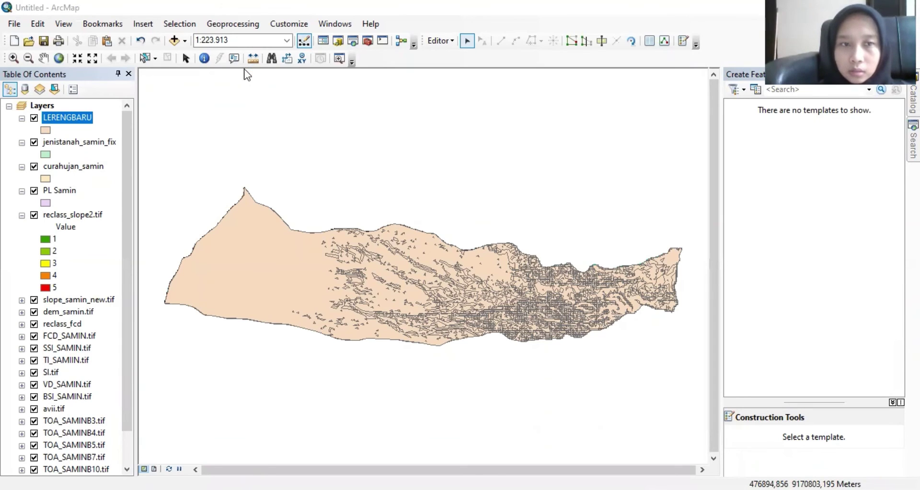
Step: Add LERENGBARU, jenistanah_samin_fix, curahujan_samin and PL Samin as the input features of the Intersect tool
{"action": "left_click", "coordinate": [503, 181]}
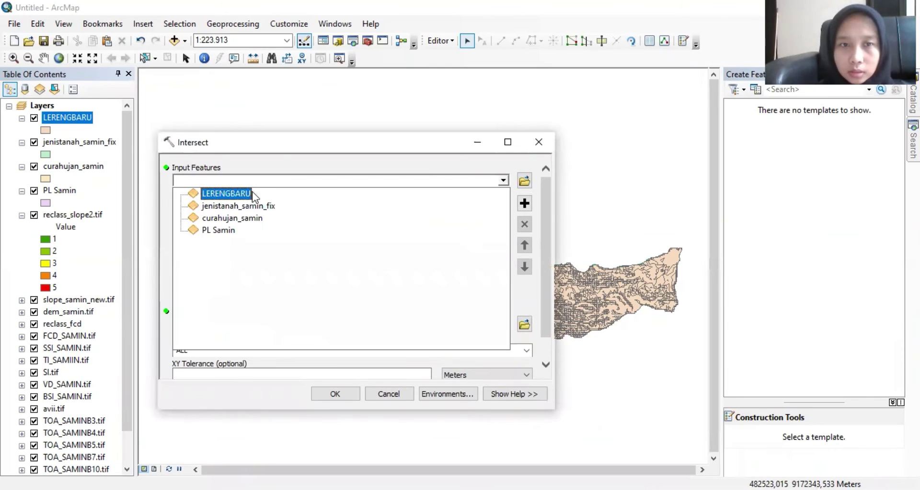
{"action": "left_click", "coordinate": [386, 190]}
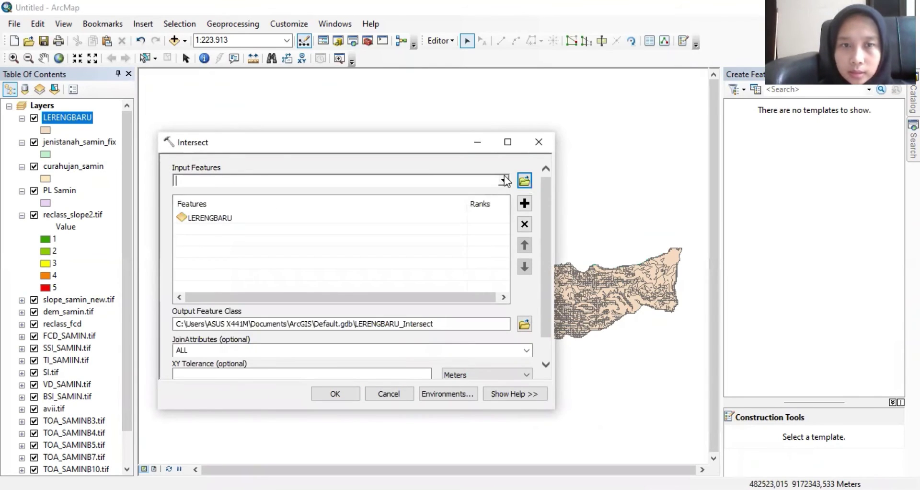
{"action": "left_click", "coordinate": [504, 179]}
{"action": "left_click", "coordinate": [423, 206]}
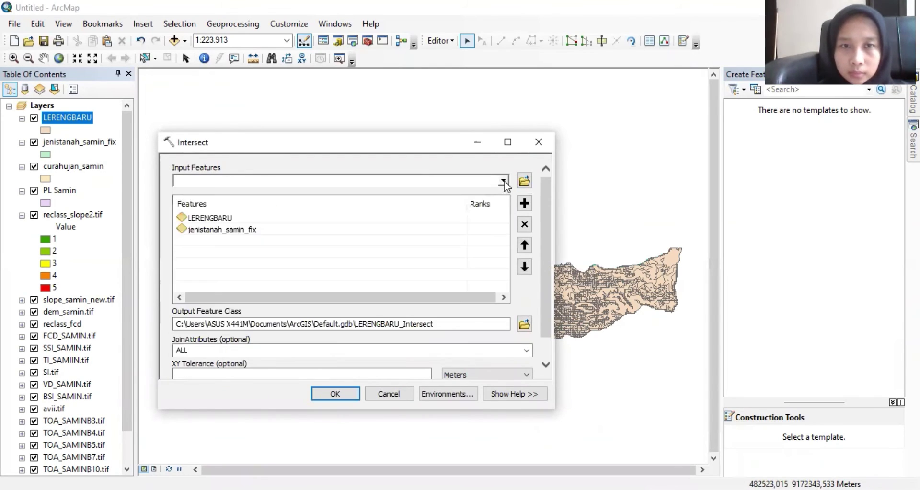
{"action": "left_click", "coordinate": [503, 181]}
{"action": "left_click", "coordinate": [276, 221]}
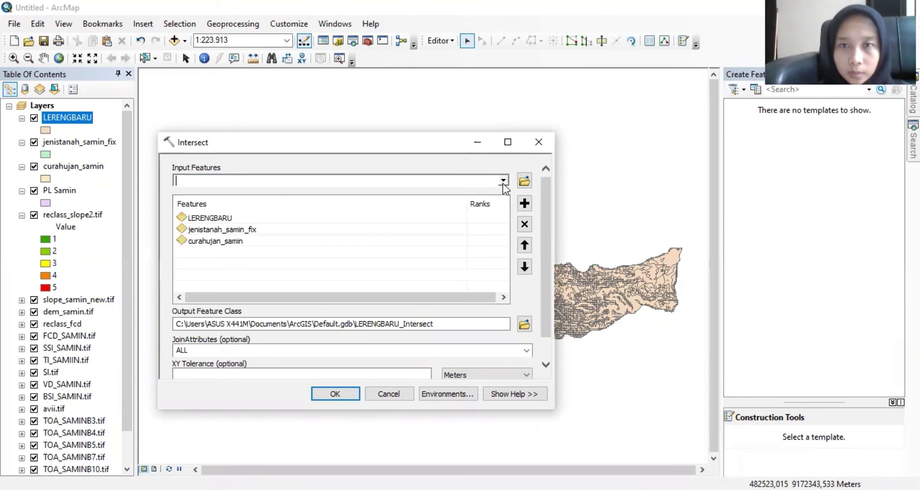
{"action": "left_click", "coordinate": [502, 181]}
{"action": "left_click", "coordinate": [229, 231]}
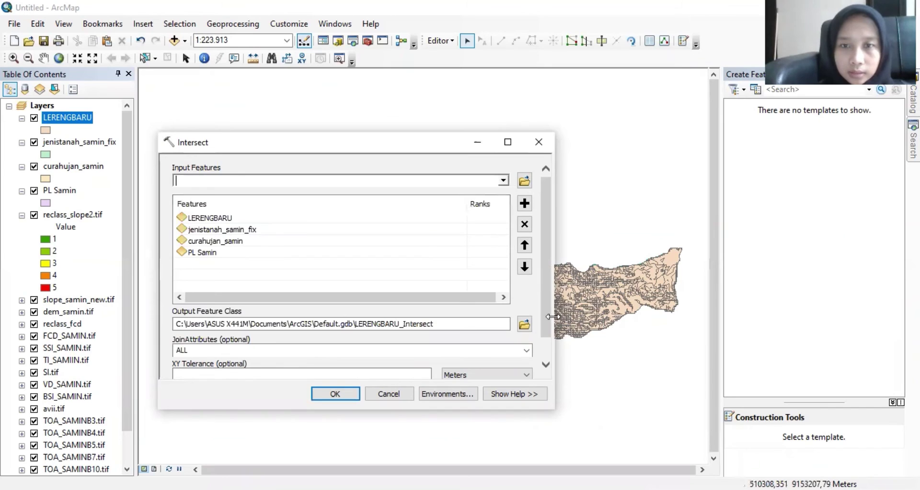
Step: Check the join attribute options of the Intersect tool, with ALL as the chosen one
{"action": "left_click_drag", "start_coordinate": [558, 285], "coordinate": [547, 312]}
{"action": "scroll", "coordinate": [544, 330], "scroll_direction": "down", "scroll_amount": 2}
{"action": "left_click", "coordinate": [522, 326]}
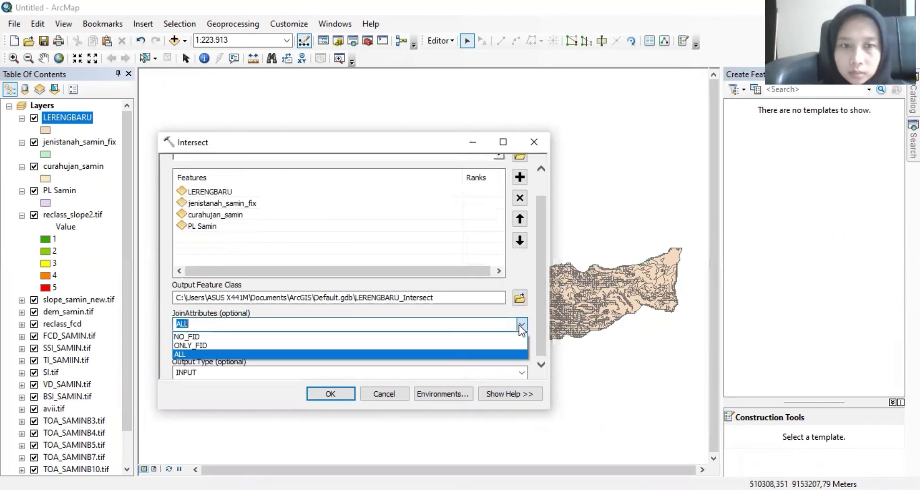
{"action": "left_click", "coordinate": [567, 250]}
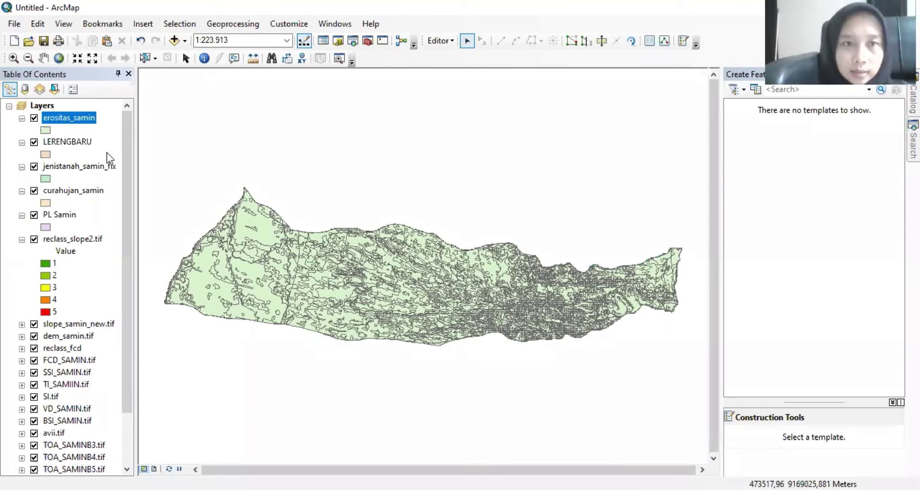
Step: Open the erositas_samin attribute table and highlight its Nilai_A column
{"action": "key", "text": "ctrl+t"}
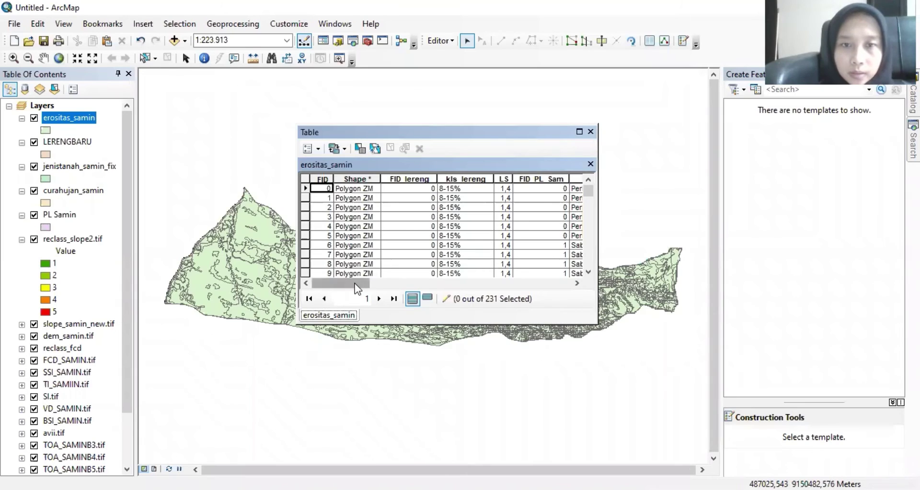
{"action": "left_click_drag", "start_coordinate": [355, 283], "coordinate": [568, 280]}
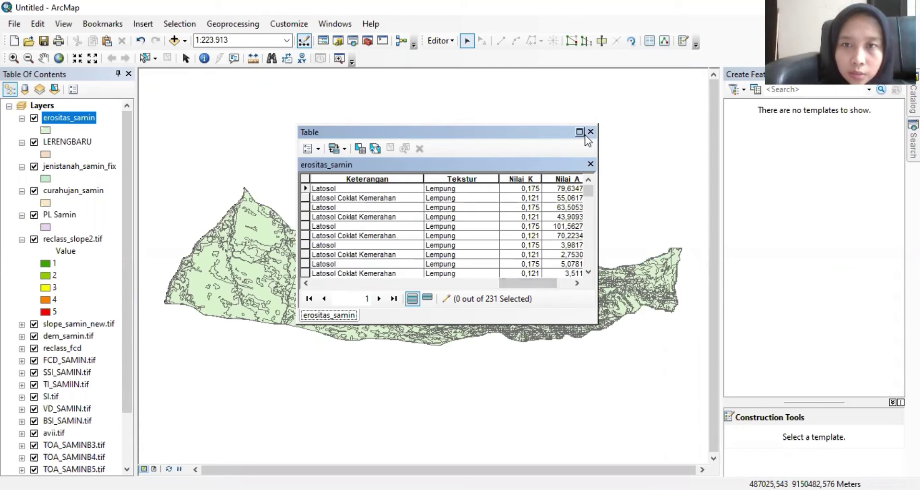
{"action": "left_click_drag", "start_coordinate": [548, 279], "coordinate": [567, 279]}
{"action": "left_click", "coordinate": [464, 176]}
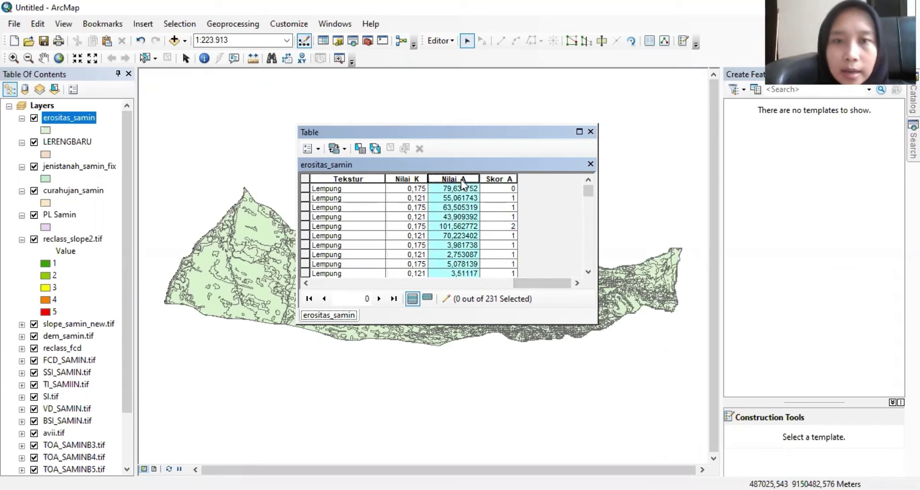
Step: Start a Field Calculator expression for Nilai_A with the fields Nilai_CP, LS and R_Hujan
{"action": "right_click", "coordinate": [454, 178]}
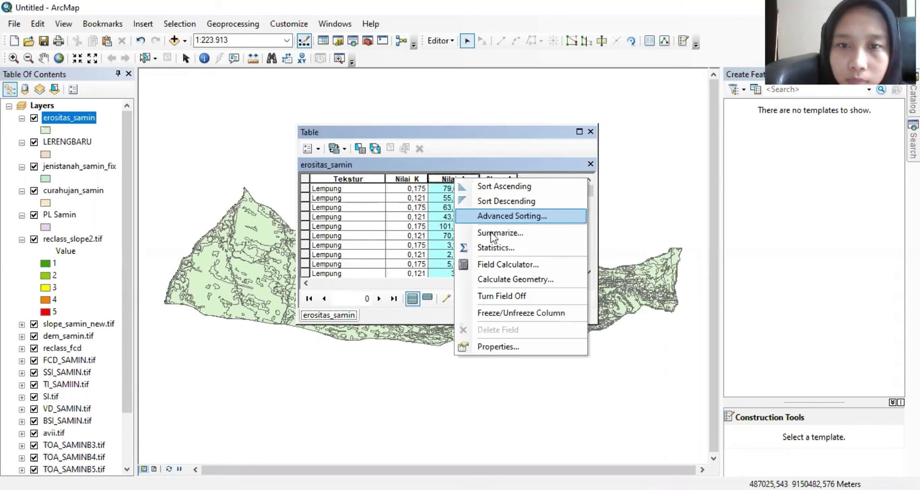
{"action": "left_click", "coordinate": [499, 264]}
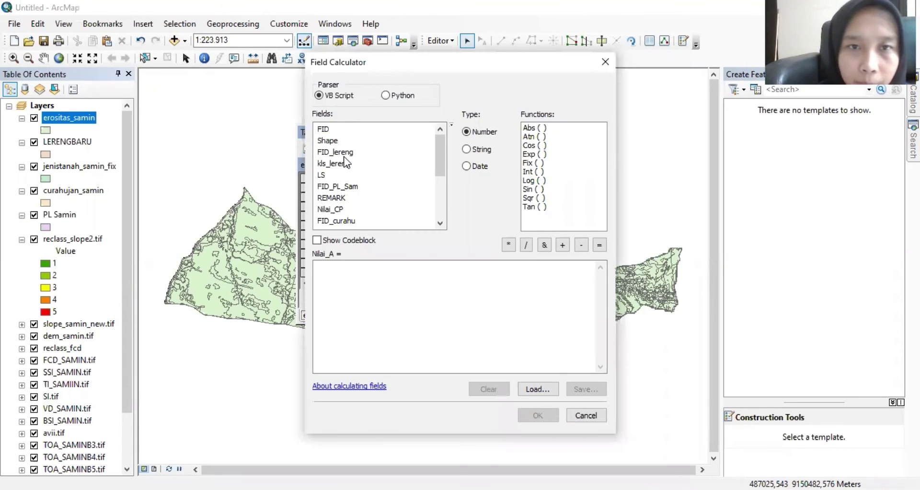
{"action": "double_click", "coordinate": [340, 207]}
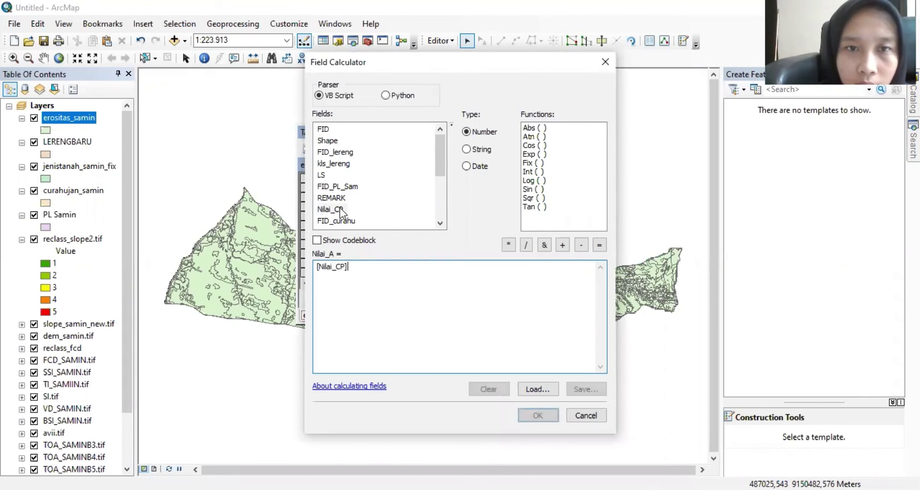
{"action": "double_click", "coordinate": [324, 174]}
{"action": "left_click", "coordinate": [440, 223]}
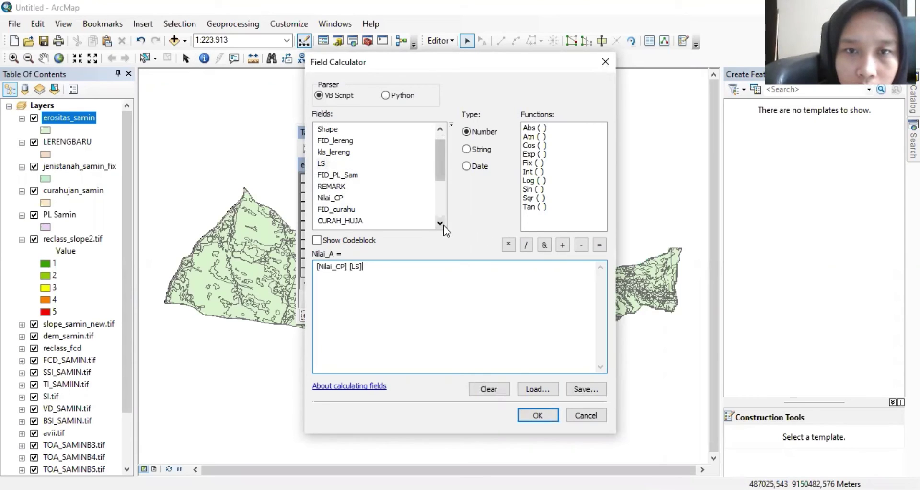
{"action": "left_click", "coordinate": [440, 223]}
{"action": "left_click", "coordinate": [440, 222]}
{"action": "left_click", "coordinate": [439, 223]}
{"action": "left_click", "coordinate": [441, 223]}
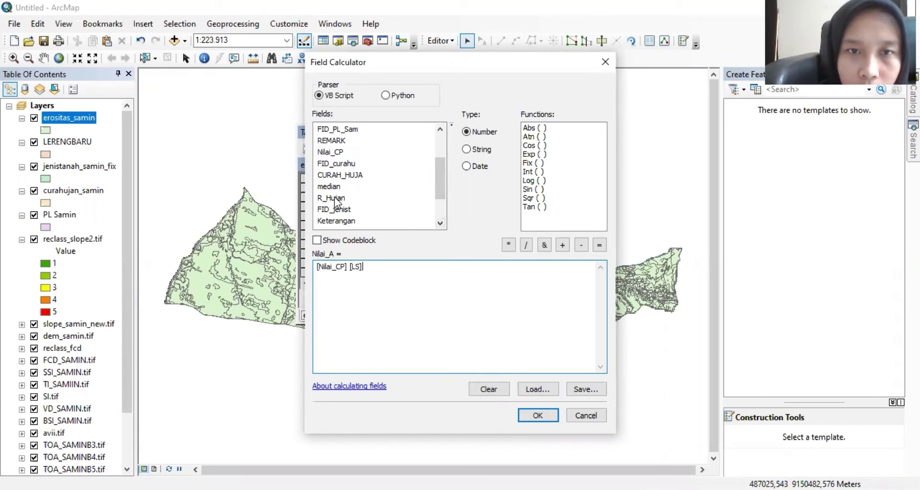
{"action": "double_click", "coordinate": [333, 197]}
Step: Add Nilai_K to the Nilai_A expression and close the Field Calculator without applying it
{"action": "left_click", "coordinate": [440, 222]}
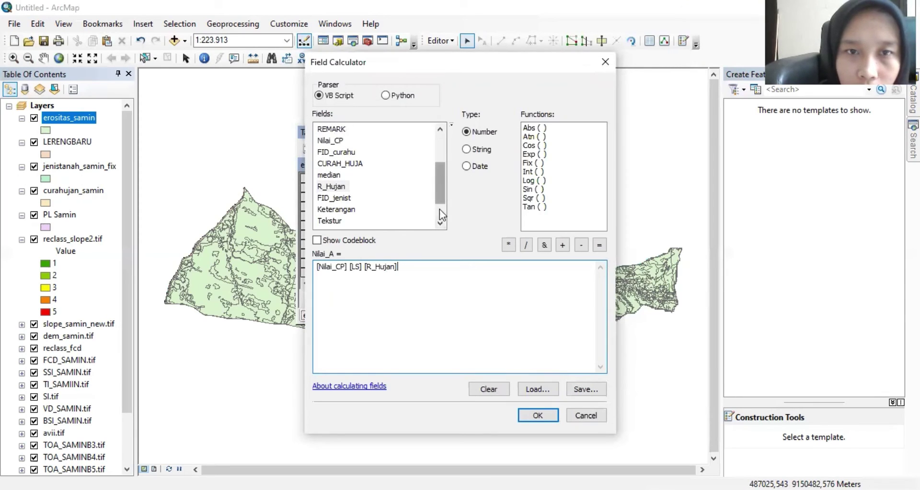
{"action": "left_click", "coordinate": [441, 224]}
{"action": "left_click", "coordinate": [441, 223]}
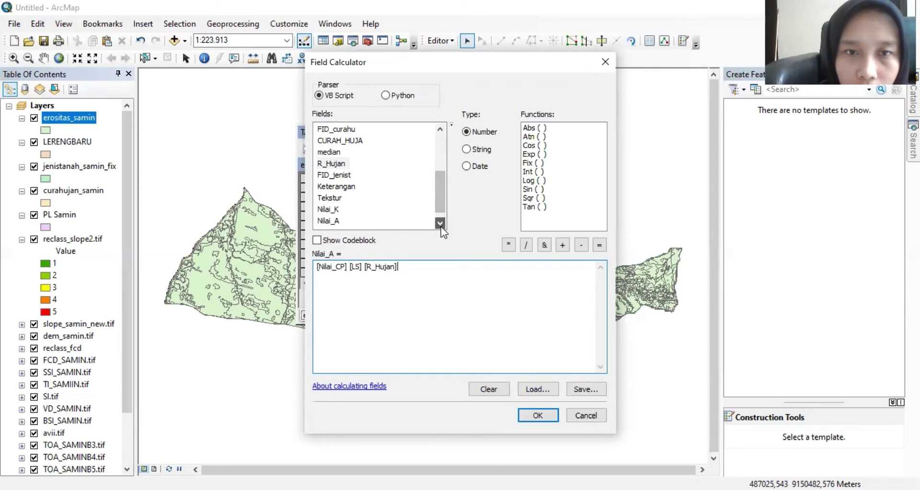
{"action": "double_click", "coordinate": [329, 209]}
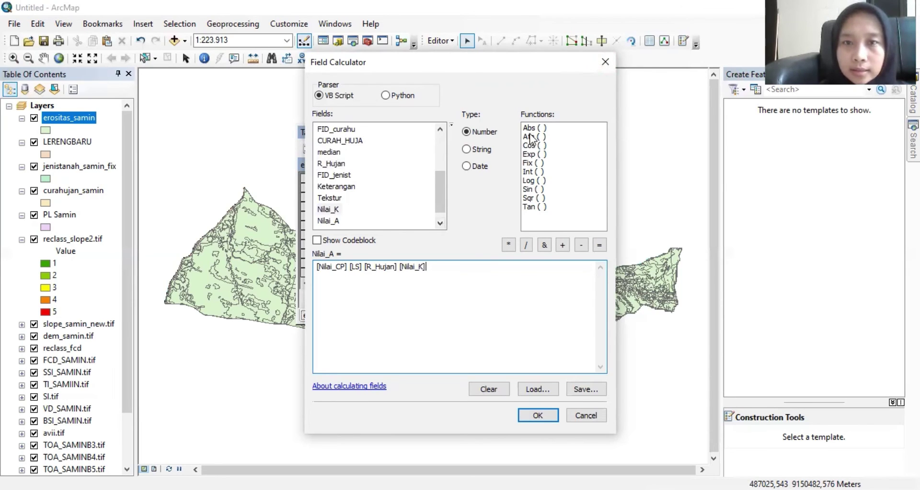
{"action": "left_click_drag", "start_coordinate": [568, 65], "coordinate": [850, 13]}
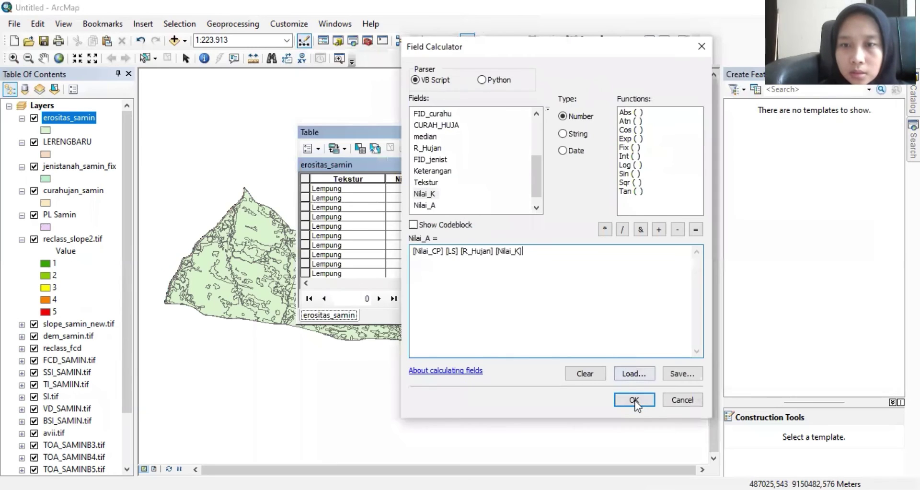
{"action": "left_click", "coordinate": [699, 48]}
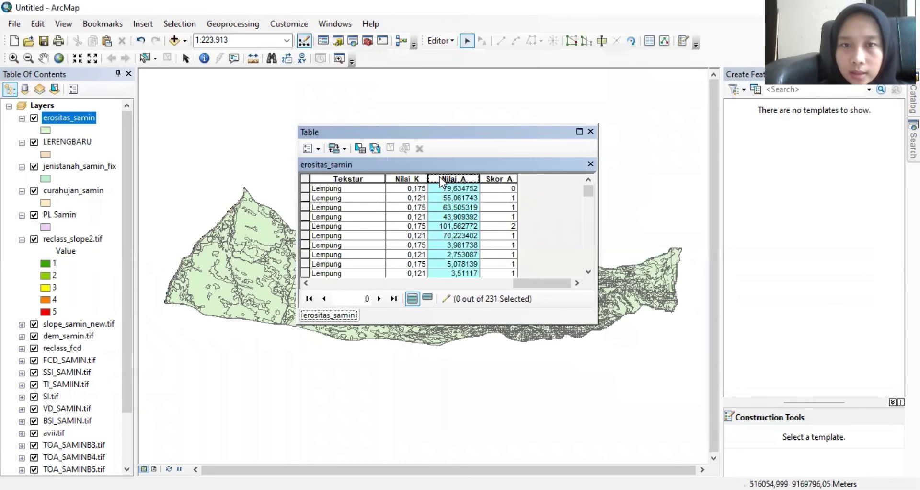
Step: Sort the erositas_samin records ascending by Nilai_A and review the Nilai_A values against the Skor_A scores
{"action": "right_click", "coordinate": [442, 182]}
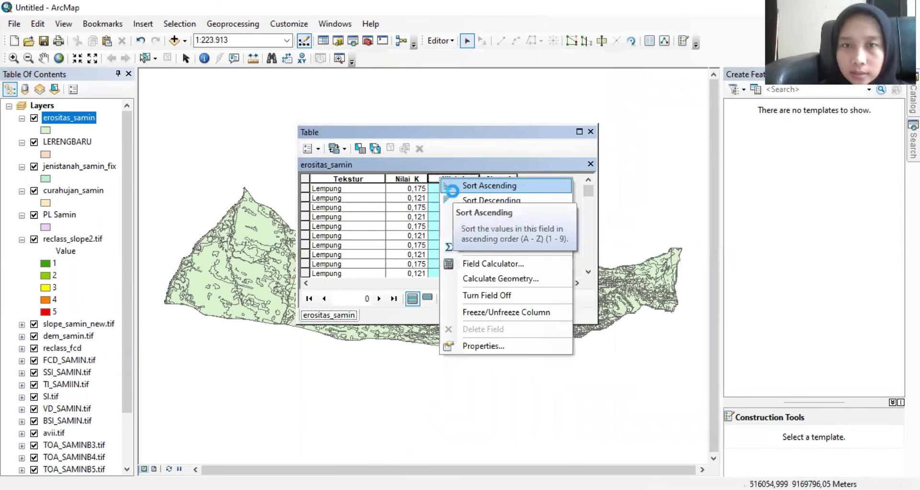
{"action": "left_click", "coordinate": [453, 188]}
{"action": "left_click", "coordinate": [504, 180]}
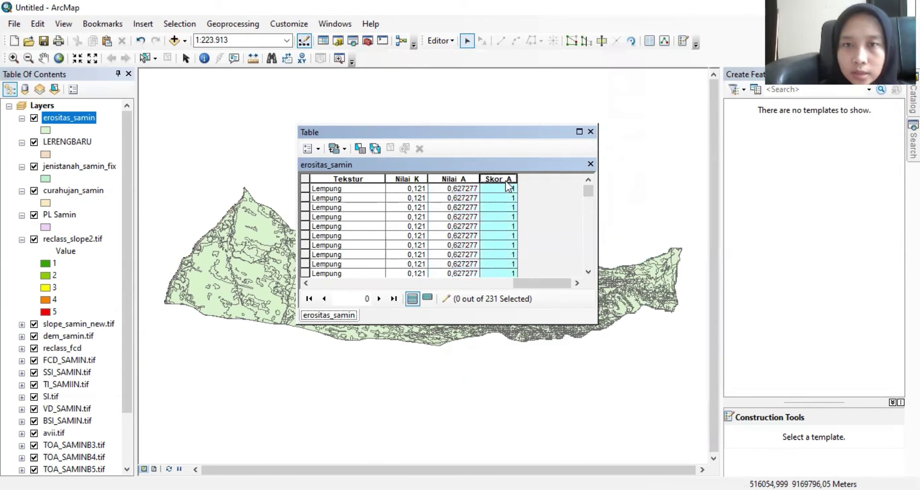
{"action": "left_click", "coordinate": [467, 180]}
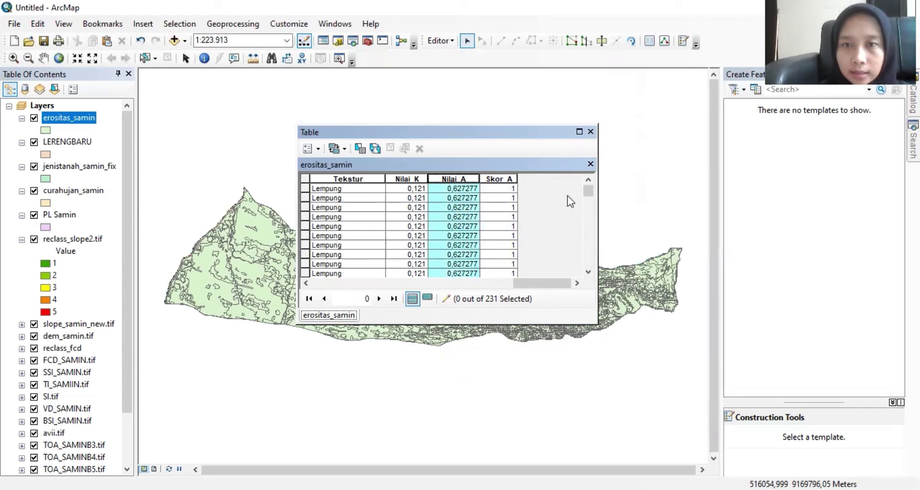
{"action": "mouse_move", "coordinate": [588, 187]}
{"action": "left_mouse_down"}
{"action": "mouse_move", "coordinate": [589, 266]}
{"action": "mouse_move", "coordinate": [590, 188]}
{"action": "left_mouse_up"}
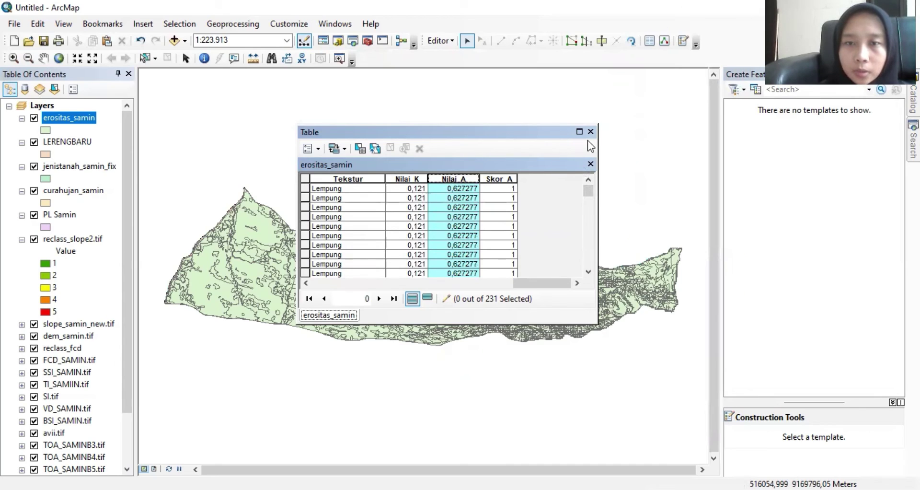
{"action": "left_click", "coordinate": [497, 179]}
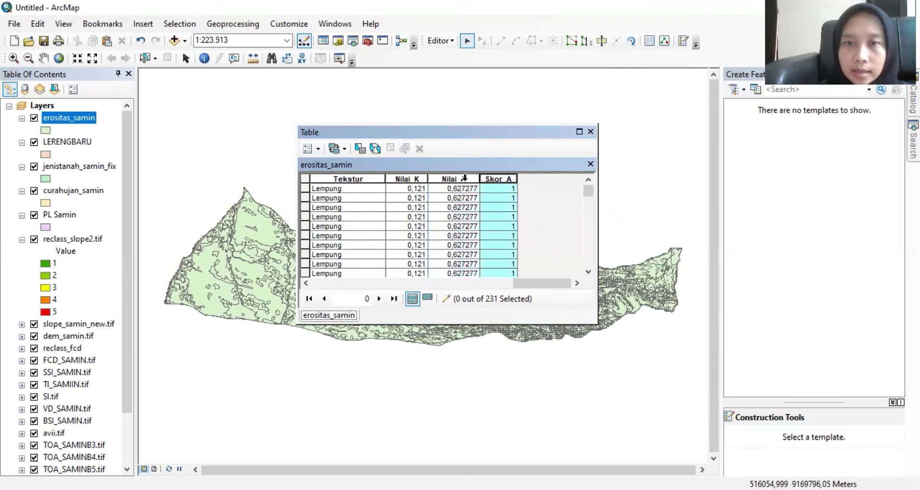
{"action": "left_click", "coordinate": [464, 179]}
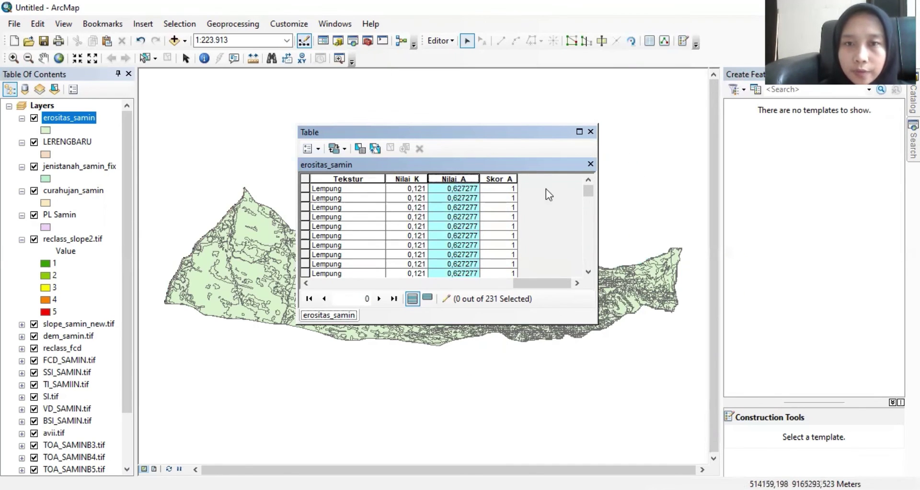
{"action": "left_click_drag", "start_coordinate": [589, 192], "coordinate": [590, 153]}
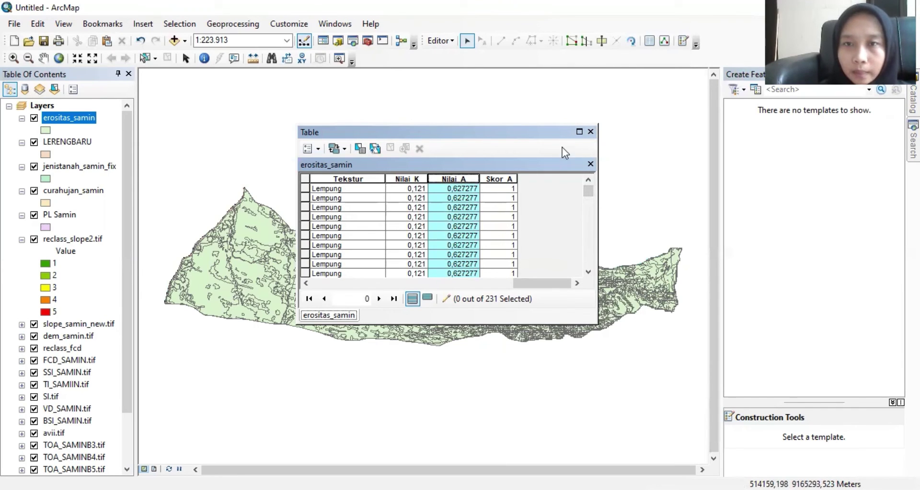
{"action": "left_click", "coordinate": [589, 131]}
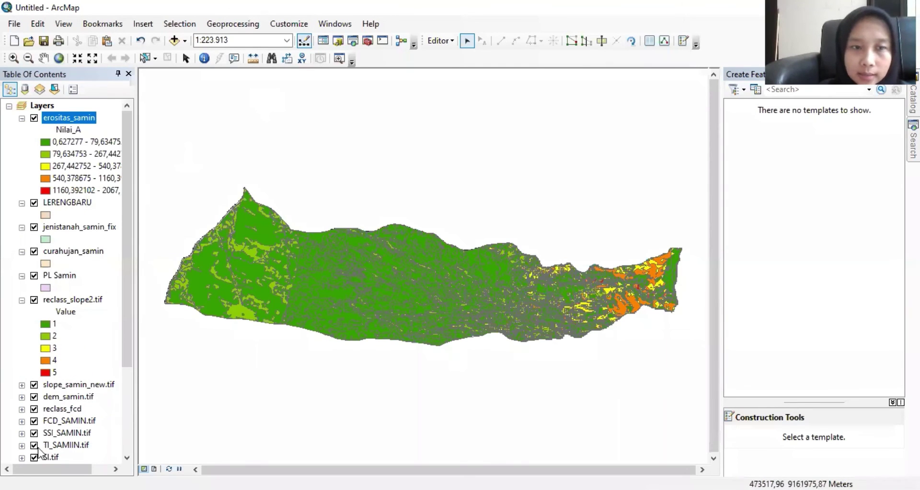
Step: Read the Nilai_A class ranges in the erositas_samin legend and check them against Skor_A in the reopened attribute table
{"action": "left_click_drag", "start_coordinate": [46, 468], "coordinate": [64, 469]}
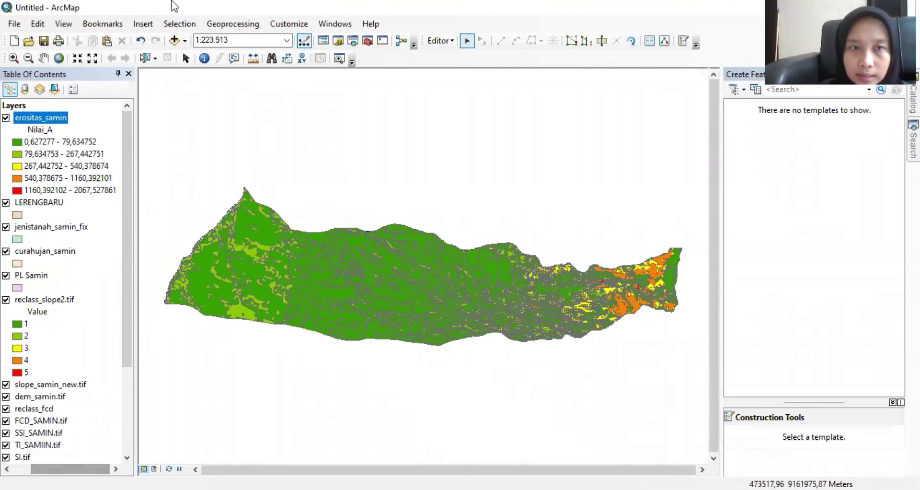
{"action": "right_click", "coordinate": [61, 121]}
{"action": "left_click", "coordinate": [90, 159]}
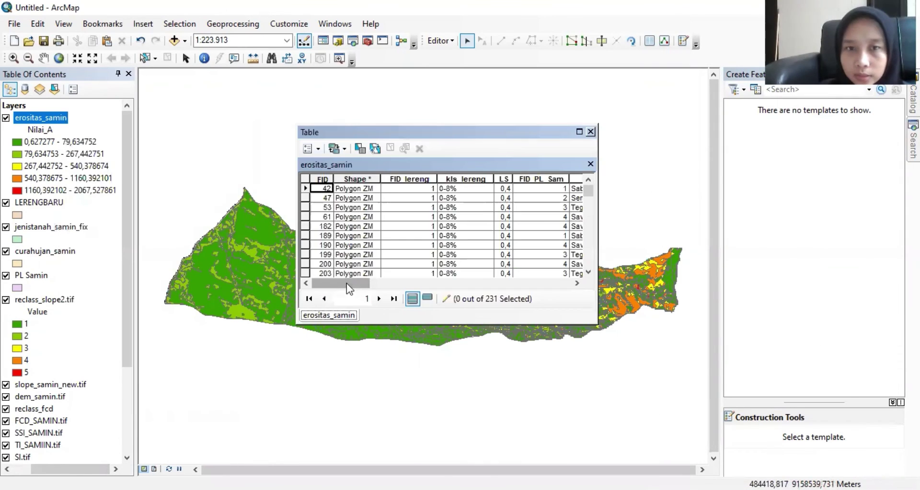
{"action": "left_click_drag", "start_coordinate": [347, 283], "coordinate": [567, 282]}
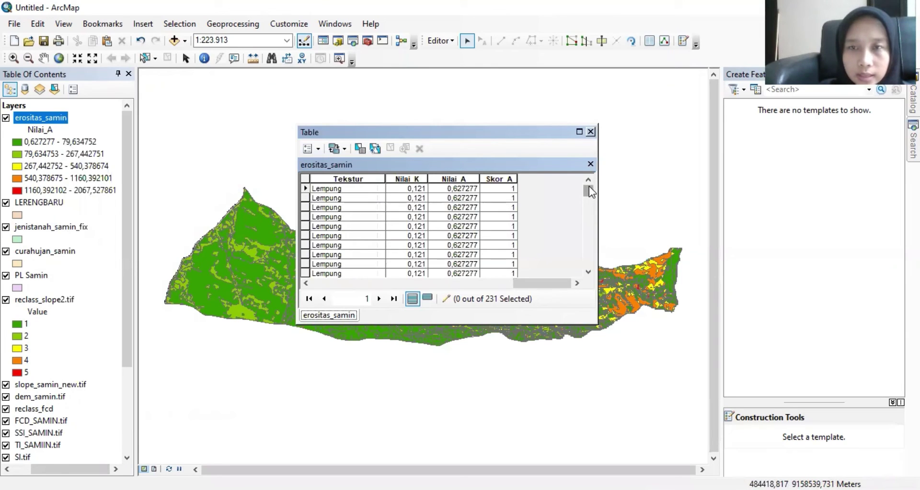
{"action": "left_click_drag", "start_coordinate": [588, 186], "coordinate": [589, 189]}
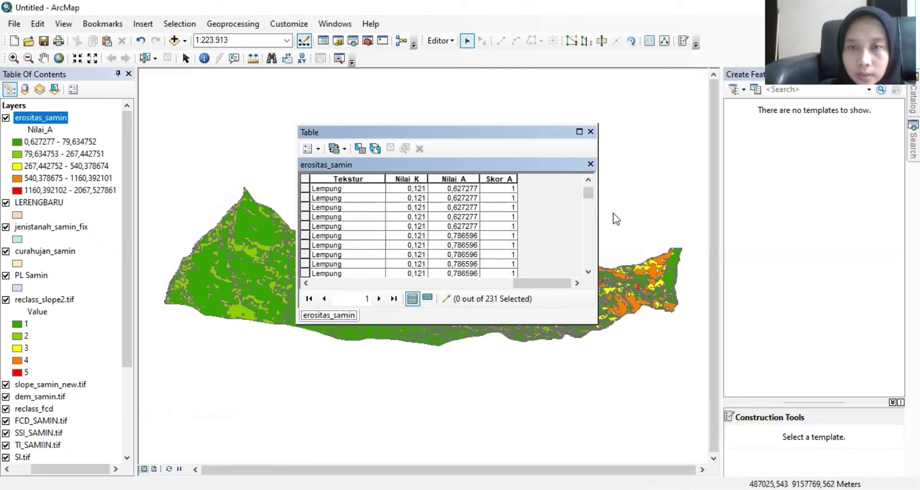
{"action": "mouse_move", "coordinate": [583, 192]}
{"action": "left_mouse_down"}
{"action": "mouse_move", "coordinate": [581, 278]}
{"action": "mouse_move", "coordinate": [589, 189]}
{"action": "left_mouse_up"}
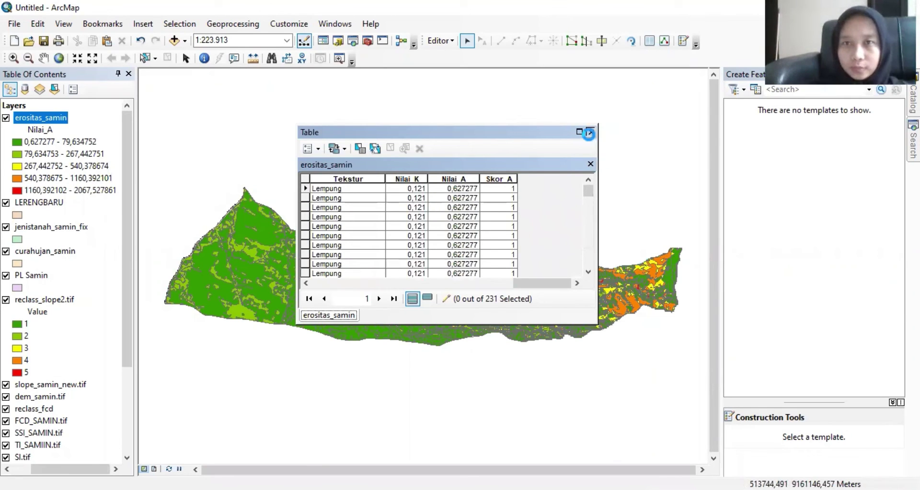
{"action": "left_click", "coordinate": [589, 133]}
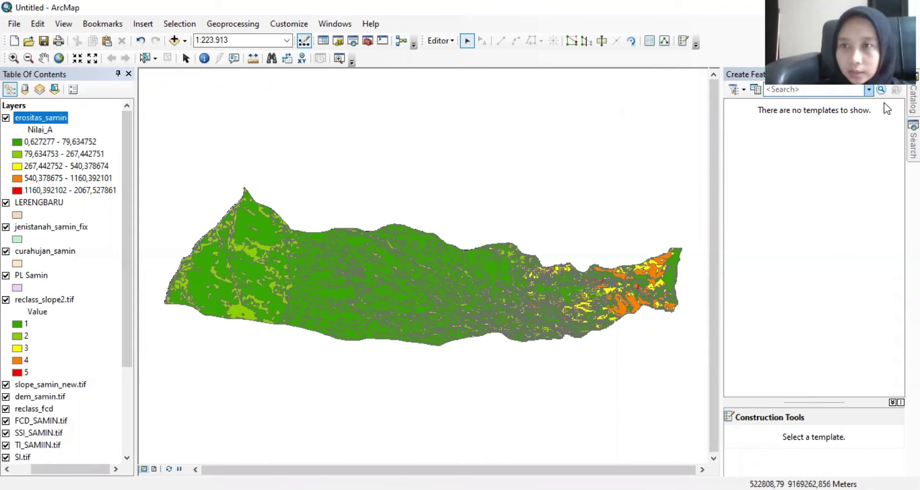
Step: Search the tools for POLYGON TO RASTER and open the Polygon to Raster conversion tool
{"action": "left_click", "coordinate": [912, 139]}
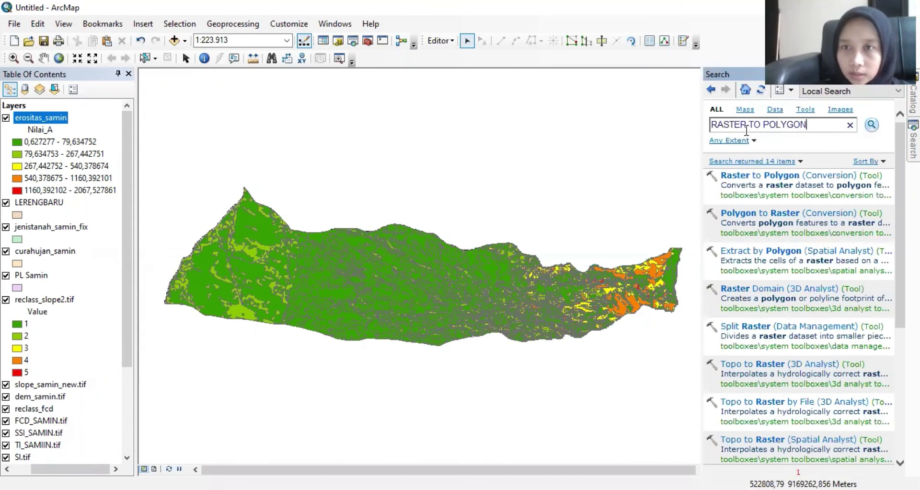
{"action": "triple_click", "coordinate": [827, 123]}
{"action": "type", "text": "POL"}
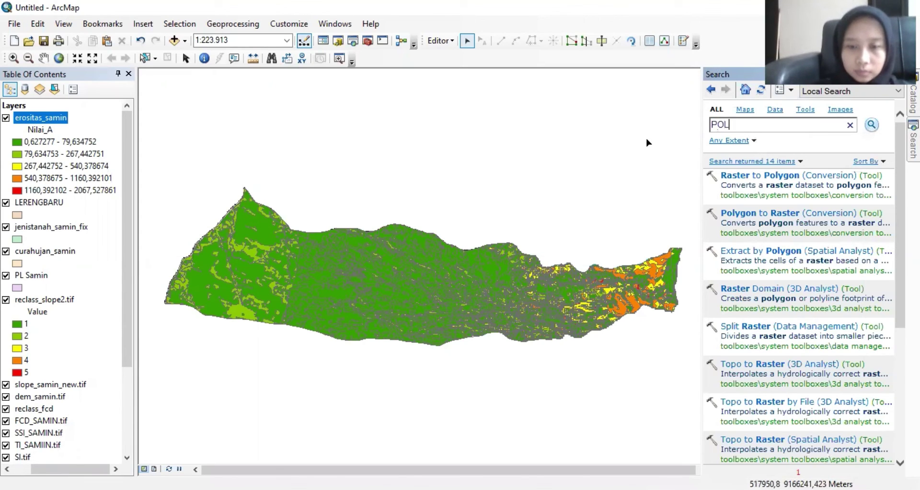
{"action": "type", "text": "YGON TO RASTER"}
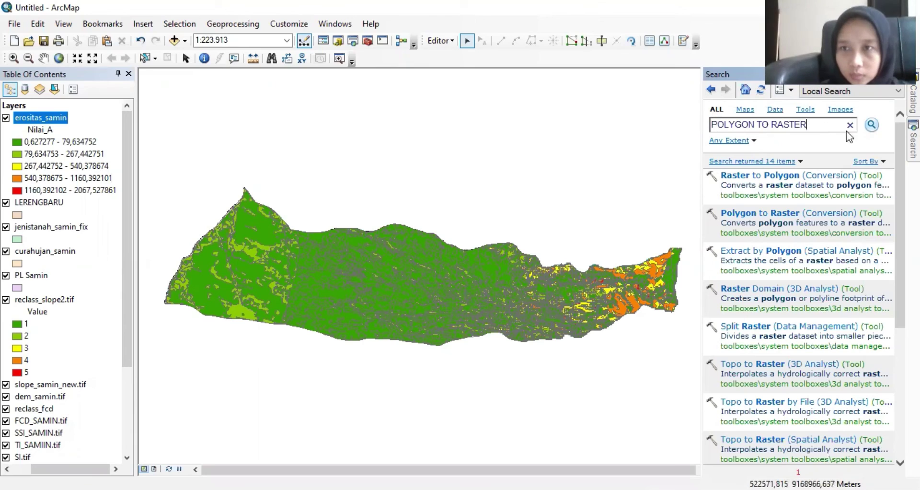
{"action": "left_click", "coordinate": [872, 125]}
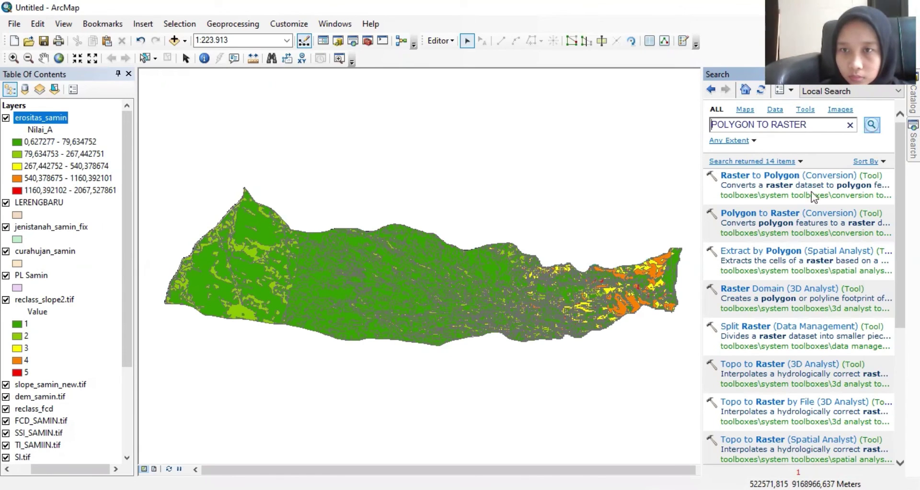
{"action": "left_click", "coordinate": [771, 213]}
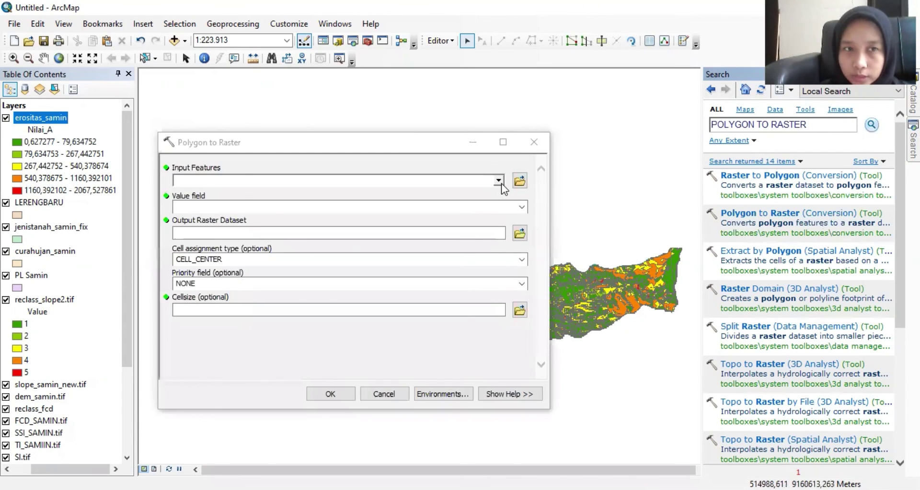
Step: Set erositas_samin as the input features and Skor_A as the value field for the raster conversion
{"action": "left_click", "coordinate": [499, 180]}
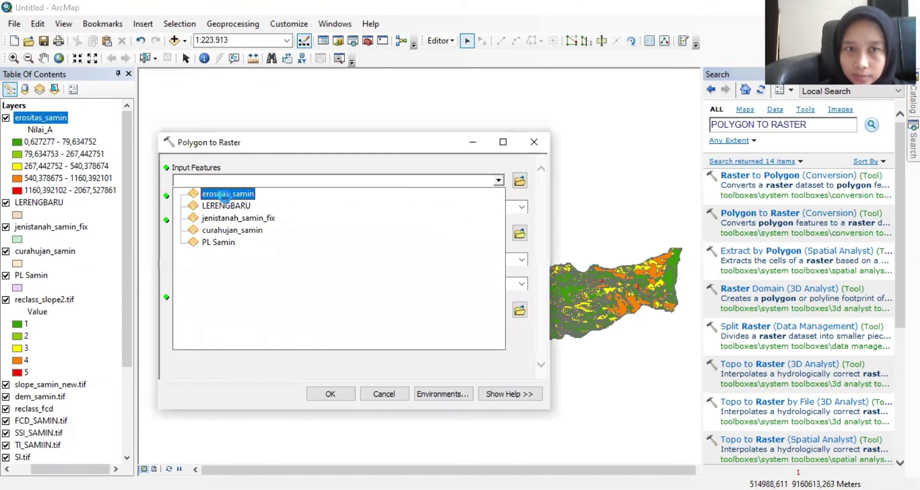
{"action": "left_click", "coordinate": [225, 194]}
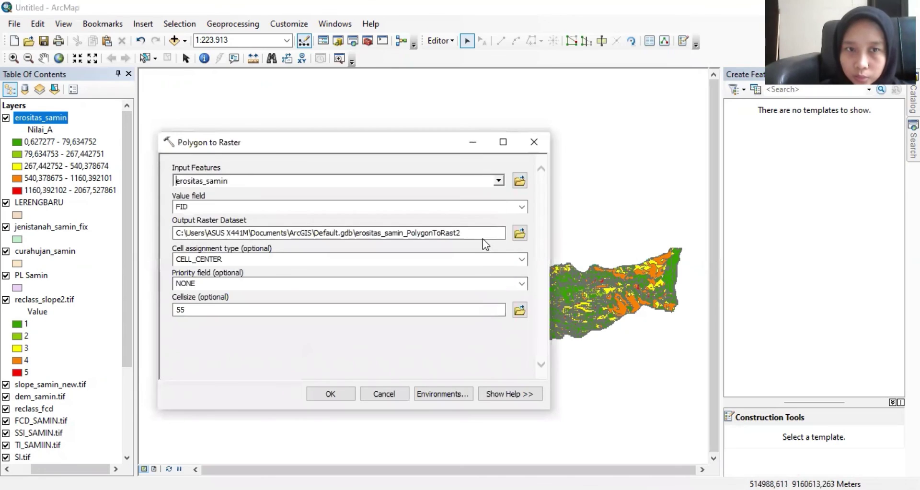
{"action": "left_click", "coordinate": [521, 208]}
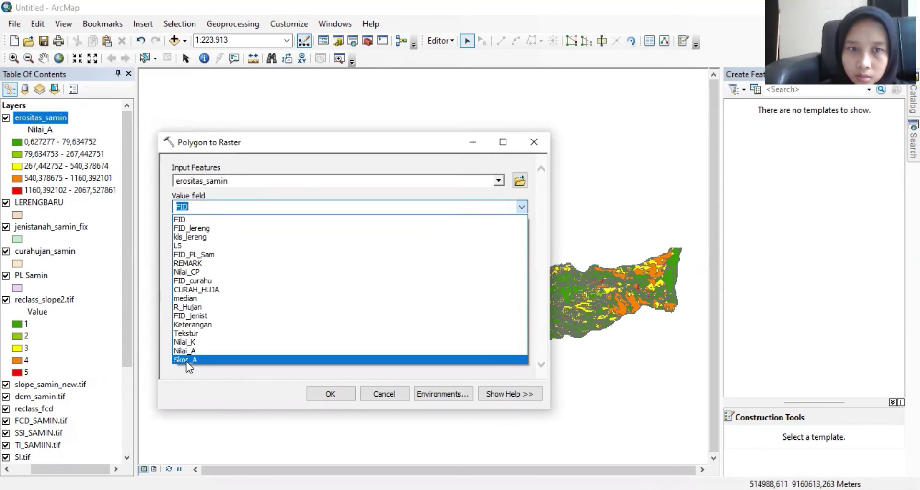
{"action": "left_click", "coordinate": [186, 360]}
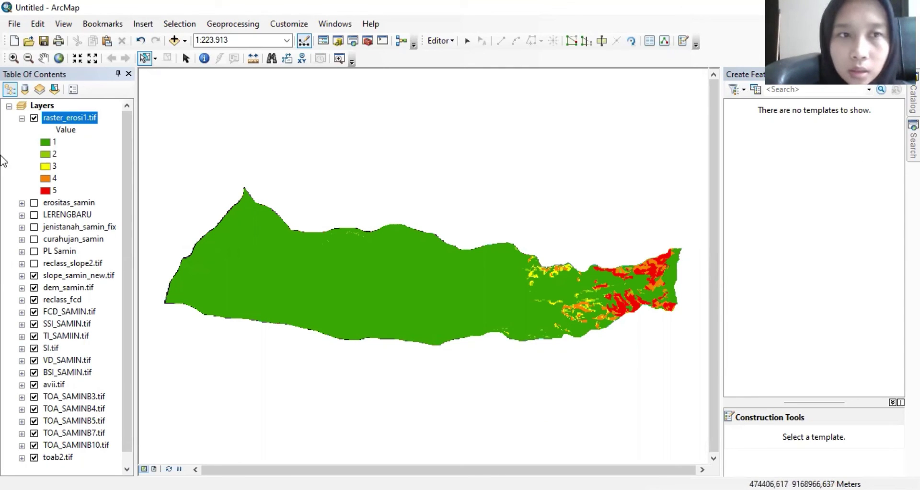
Step: Collapse the raster_erosi1.tif legend, then make reclass_slope2.tif visible and expand its legend
{"action": "left_click", "coordinate": [21, 118]}
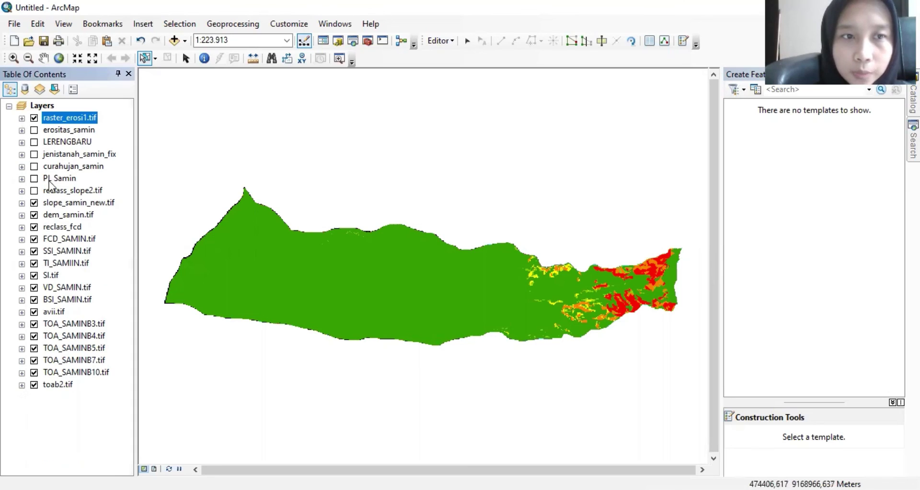
{"action": "left_click", "coordinate": [34, 190]}
{"action": "left_click", "coordinate": [21, 190]}
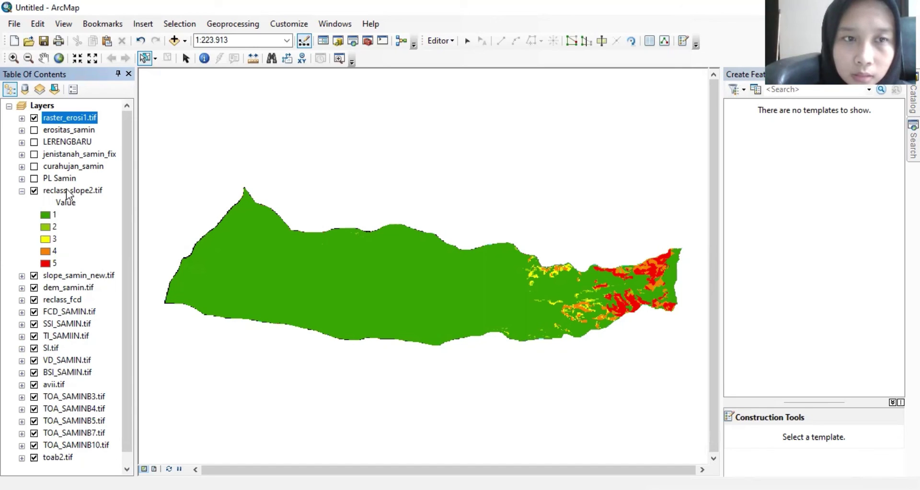
Step: Review the slope classes in the reclass_slope2.tif attribute table and close it
{"action": "left_click", "coordinate": [67, 190]}
{"action": "right_click", "coordinate": [67, 190]}
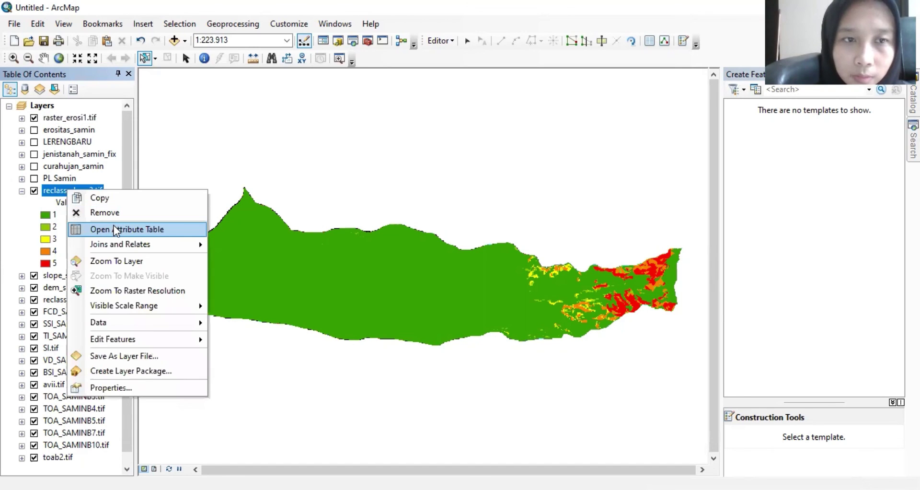
{"action": "left_click", "coordinate": [113, 226]}
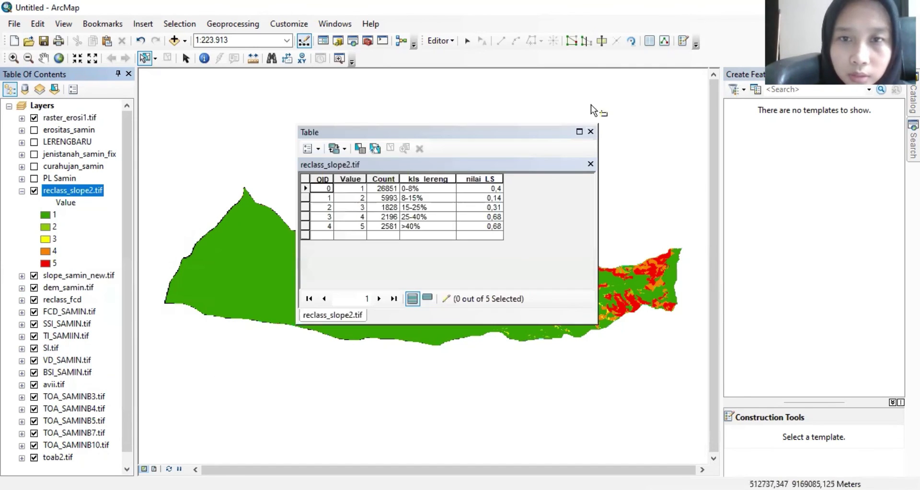
{"action": "left_click", "coordinate": [590, 132]}
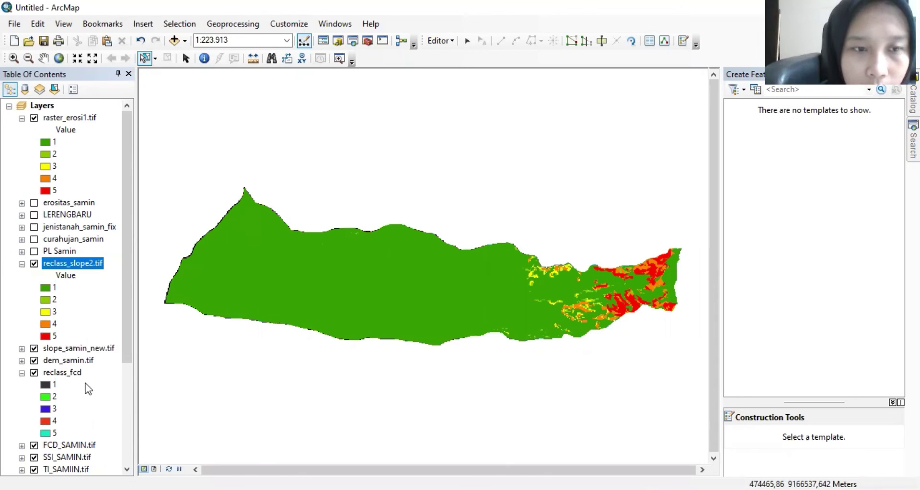
Step: Search the tools for WEIGHT OVERLAY and open the Spatial Analyst Weighted Overlay tool
{"action": "left_click", "coordinate": [913, 142]}
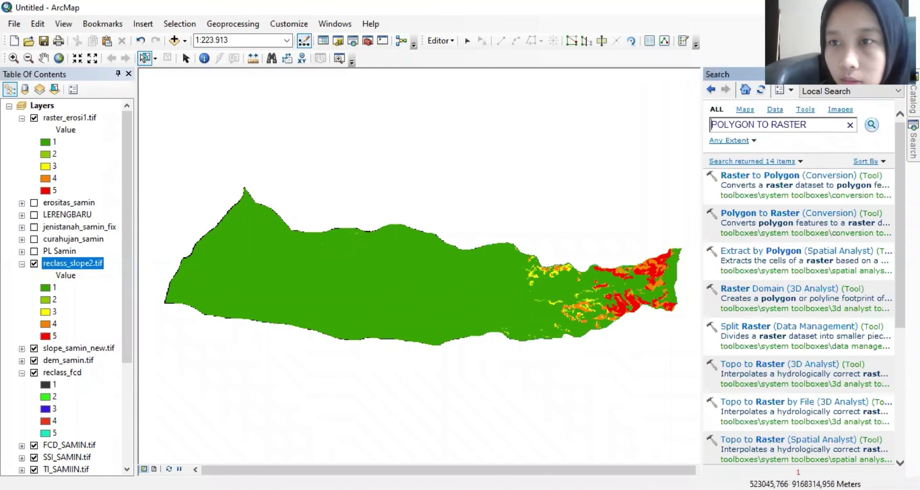
{"action": "key", "text": "ctrl+a"}
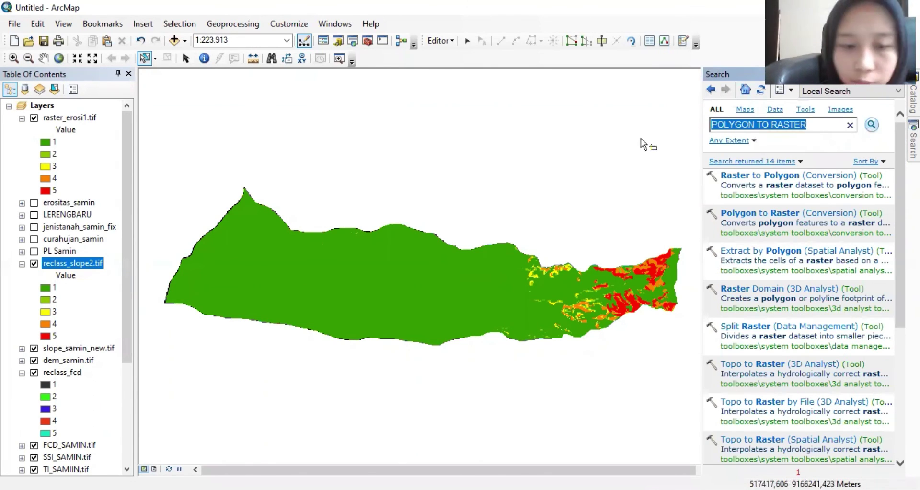
{"action": "type", "text": "WEIGHT"}
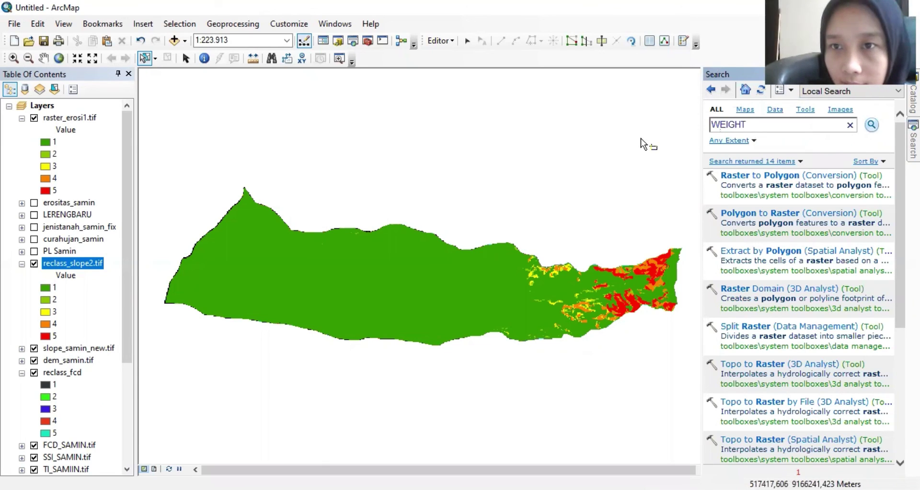
{"action": "type", "text": " OVERLYA"}
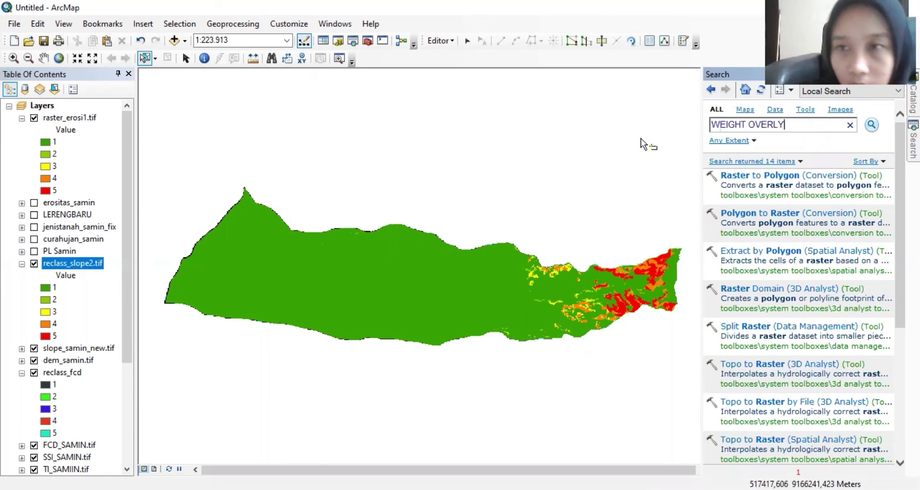
{"action": "key", "text": "BackSpace"}
{"action": "key", "text": "BackSpace"}
{"action": "type", "text": "AY"}
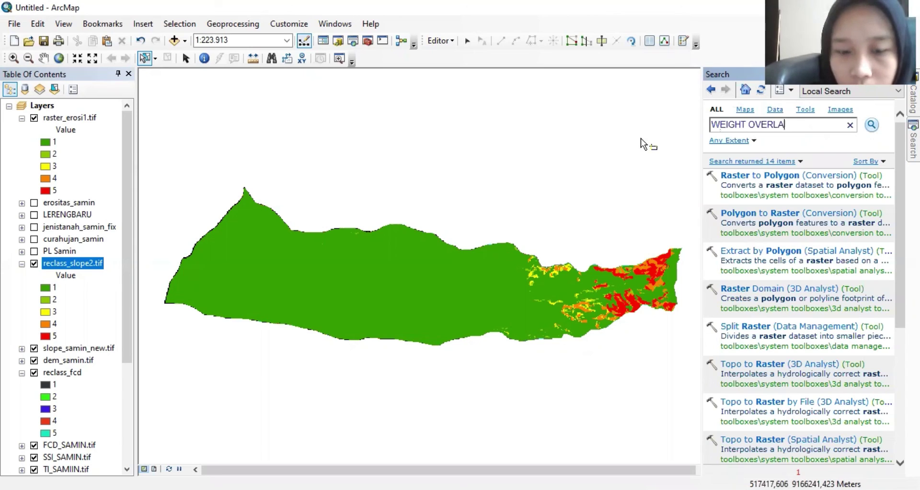
{"action": "left_click", "coordinate": [871, 125]}
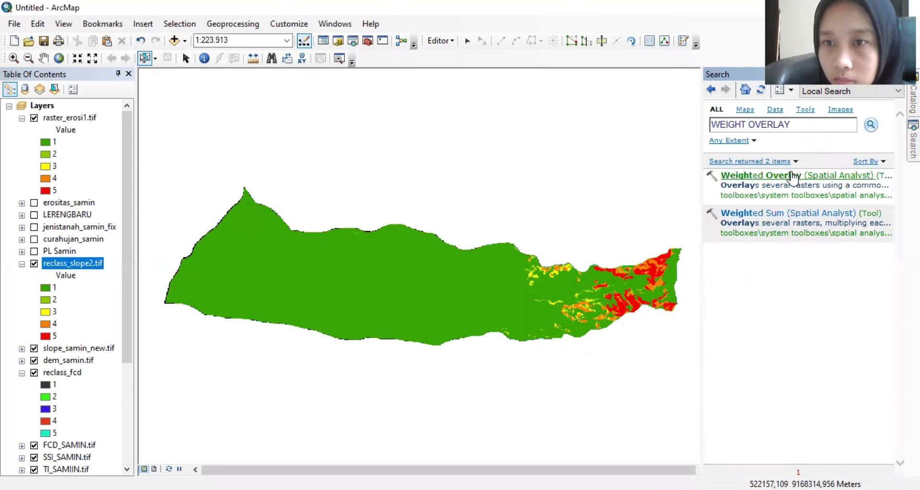
{"action": "left_click", "coordinate": [774, 176]}
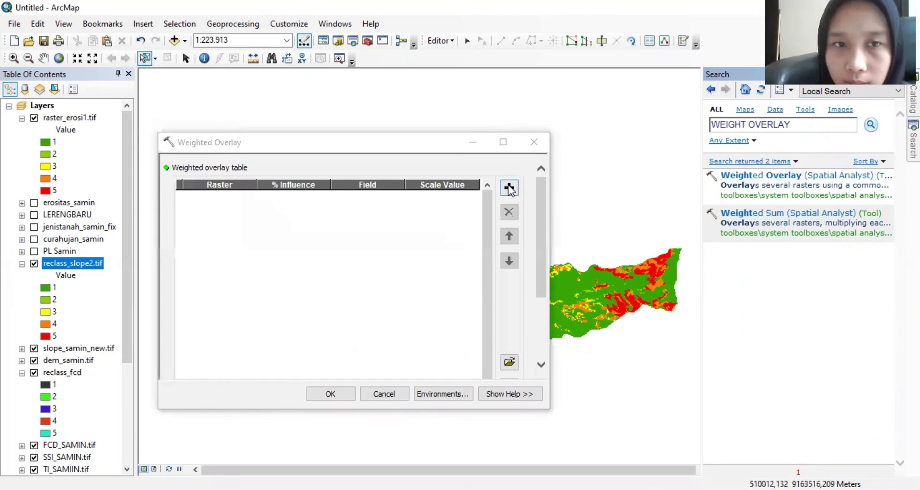
Step: Add raster_erosi1.tif to the weighted overlay table with VALUE as the input field
{"action": "left_click", "coordinate": [506, 189]}
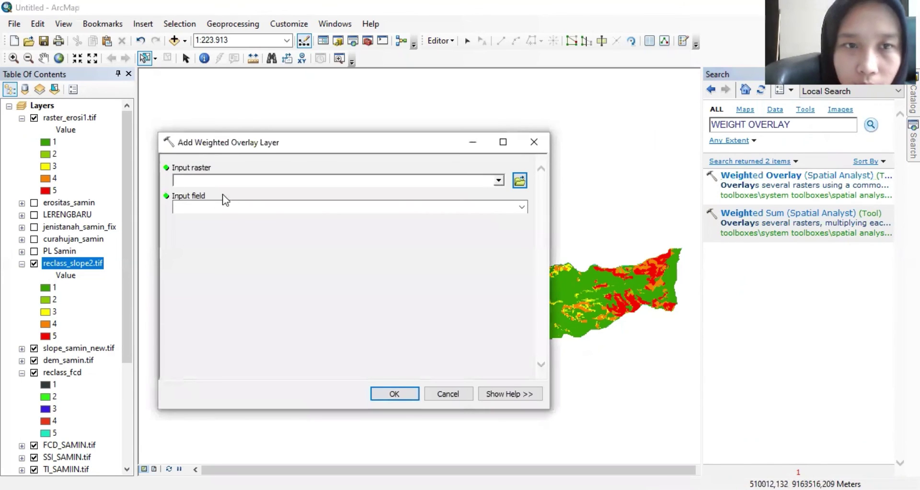
{"action": "left_click", "coordinate": [499, 180]}
{"action": "left_click", "coordinate": [479, 189]}
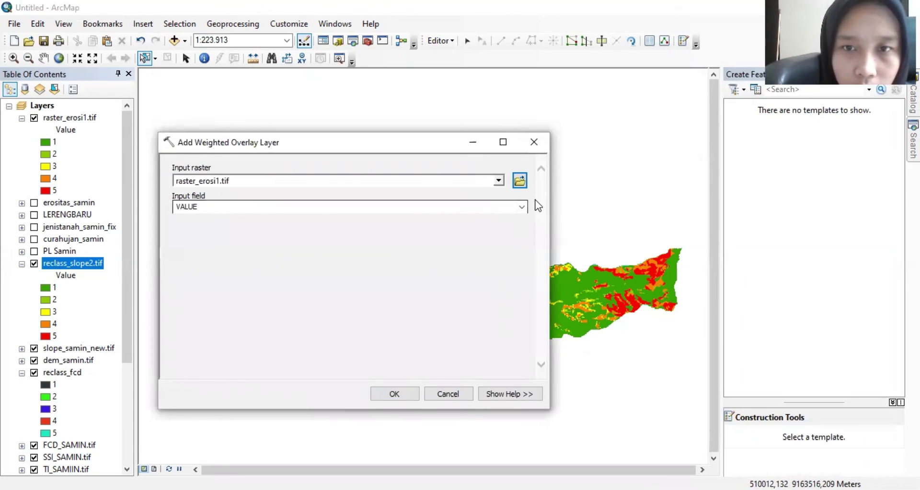
{"action": "left_click", "coordinate": [522, 207]}
{"action": "left_click", "coordinate": [516, 217]}
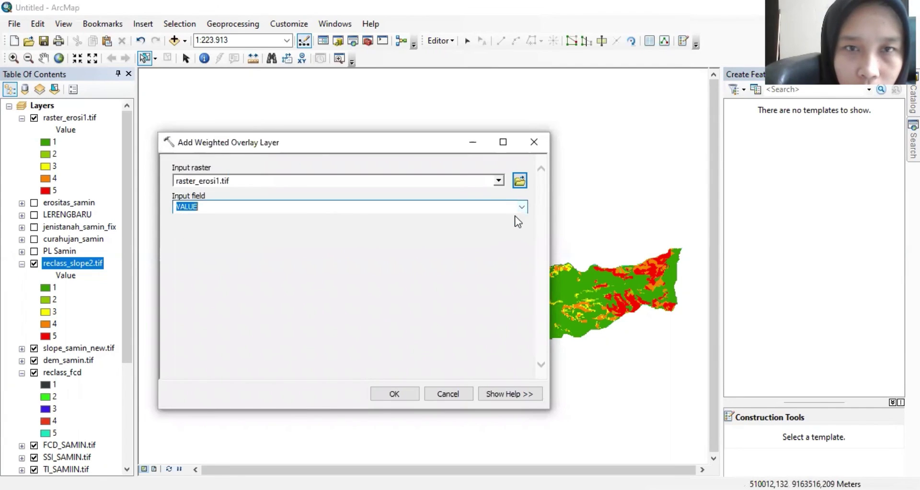
{"action": "left_click", "coordinate": [393, 393]}
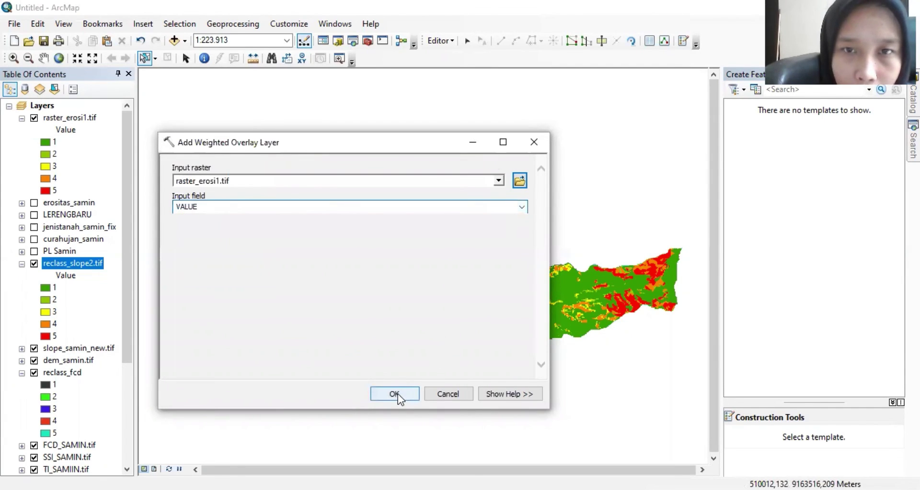
Step: Add reclass_slope2.tif to the weighted overlay table with Value as the input field
{"action": "left_click", "coordinate": [508, 188]}
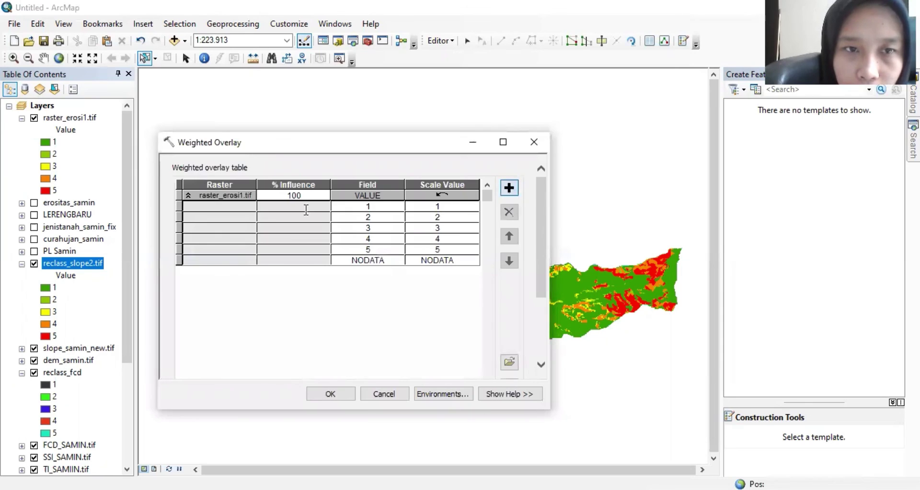
{"action": "left_click", "coordinate": [499, 181]}
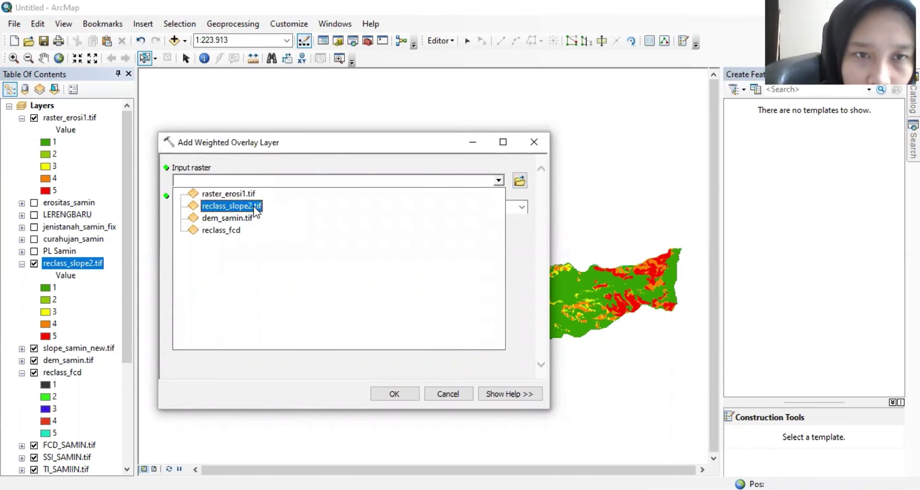
{"action": "left_click", "coordinate": [254, 206]}
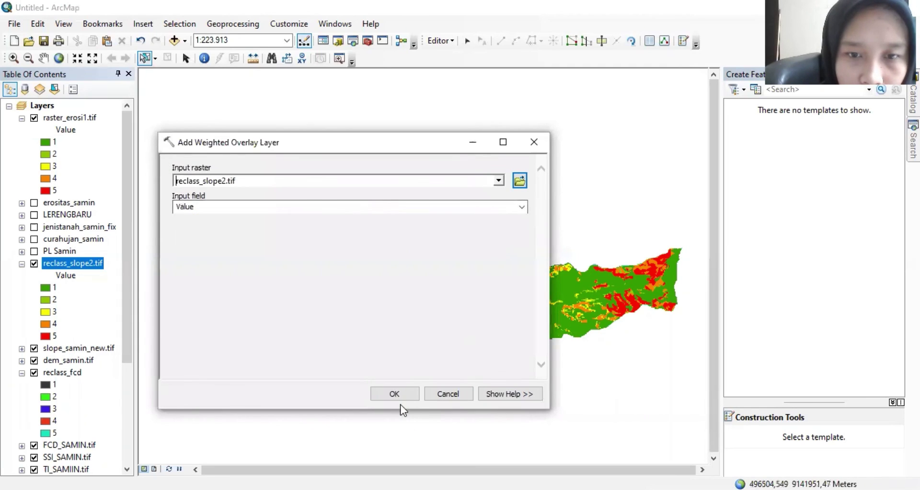
{"action": "left_click", "coordinate": [394, 393]}
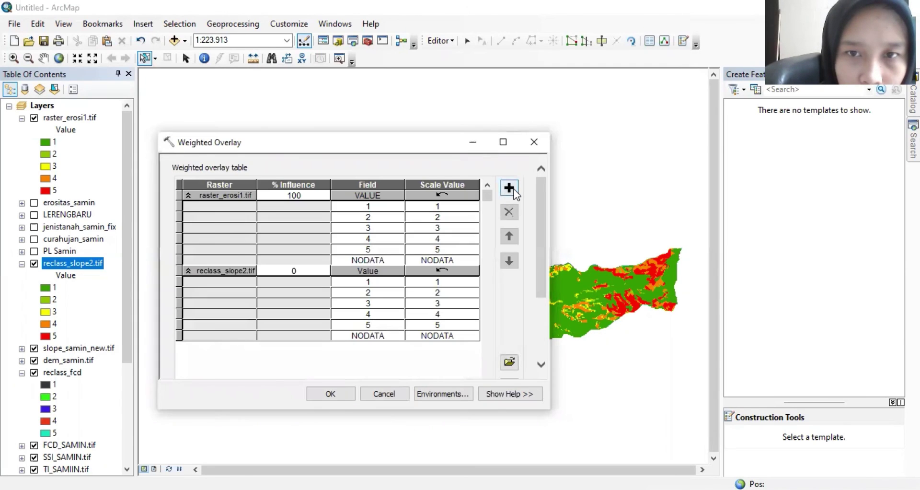
Step: Add reclass_fcd to the weighted overlay table with VALUE as the input field
{"action": "left_click", "coordinate": [503, 184]}
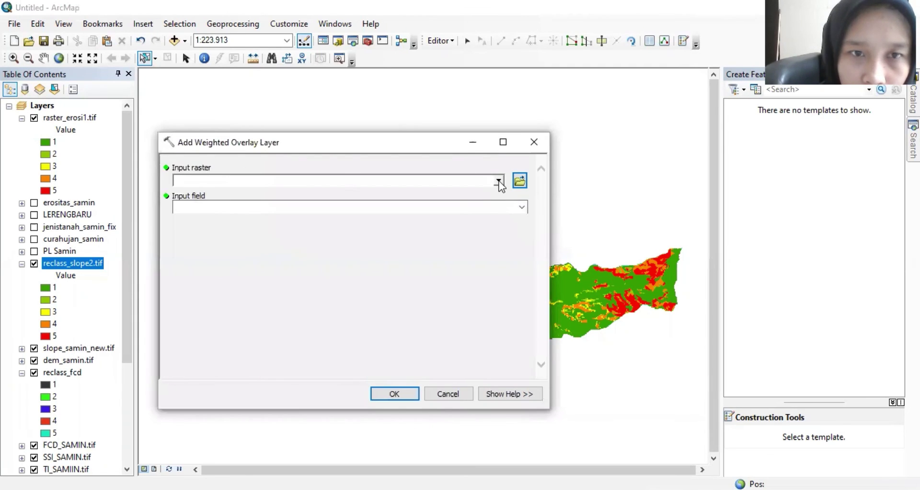
{"action": "left_click", "coordinate": [499, 180]}
{"action": "left_click", "coordinate": [220, 214]}
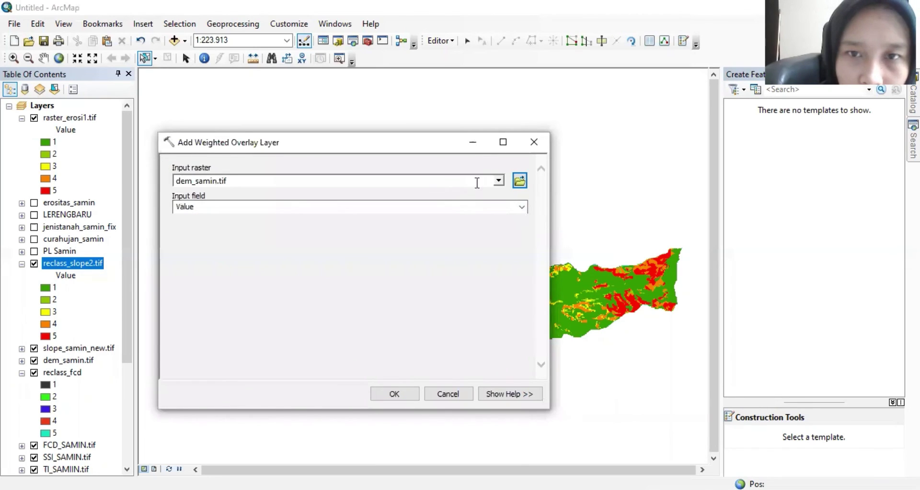
{"action": "left_click", "coordinate": [498, 181]}
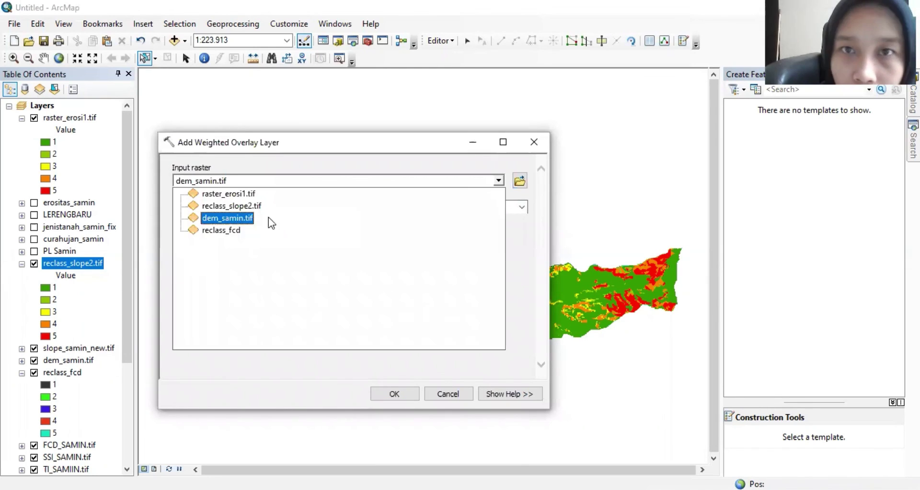
{"action": "left_click", "coordinate": [214, 229]}
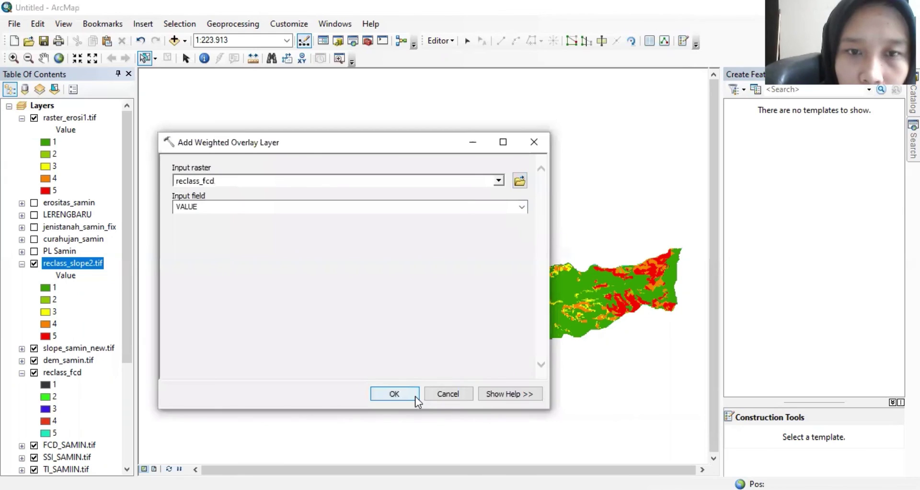
{"action": "left_click", "coordinate": [415, 395]}
Step: Give the three overlay rasters equal influence and set the evaluation scale to start from 1
{"action": "left_click", "coordinate": [538, 321]}
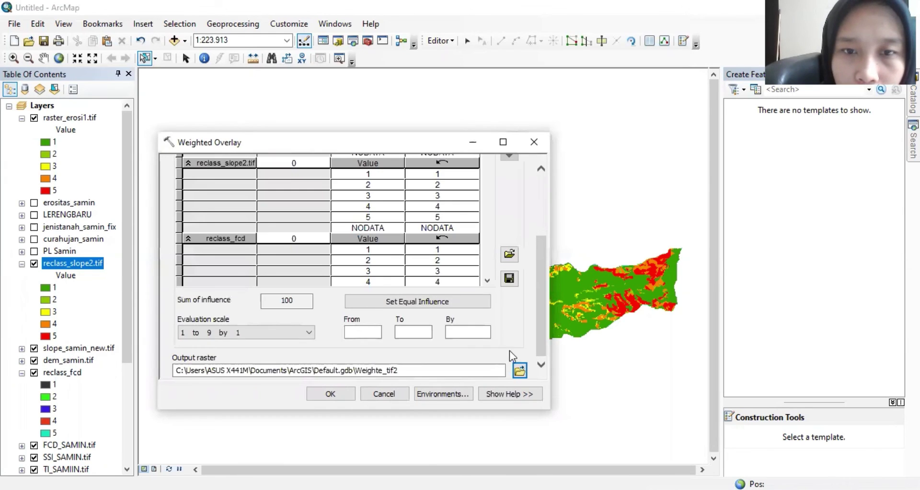
{"action": "left_click", "coordinate": [425, 304]}
{"action": "left_click", "coordinate": [370, 331]}
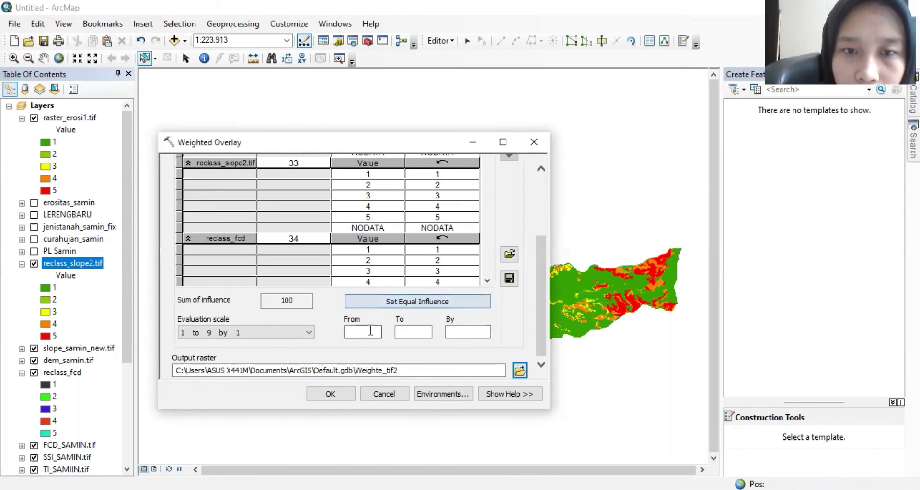
{"action": "type", "text": "1"}
{"action": "left_click", "coordinate": [424, 332]}
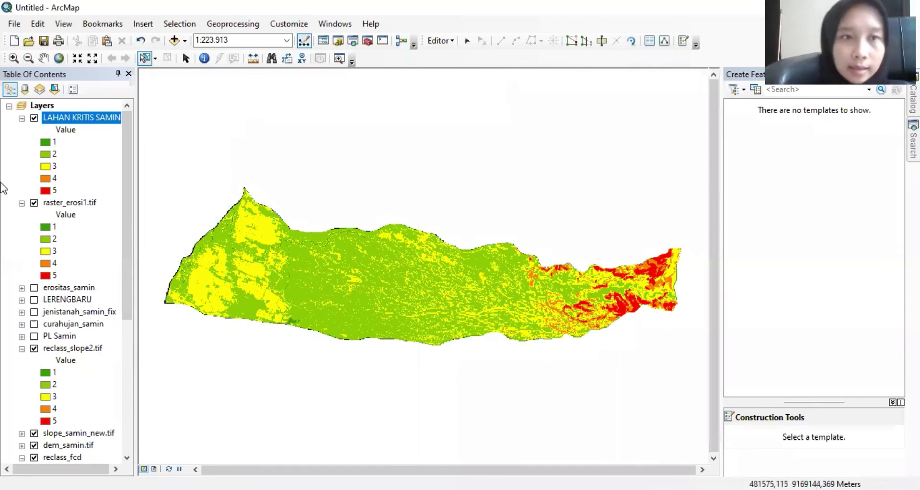
{"action": "right_click", "coordinate": [100, 117]}
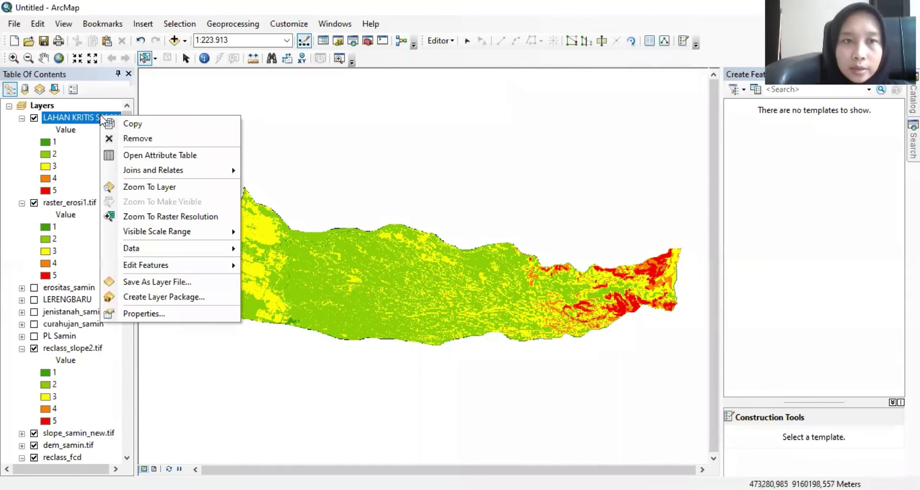
{"action": "left_click", "coordinate": [90, 117]}
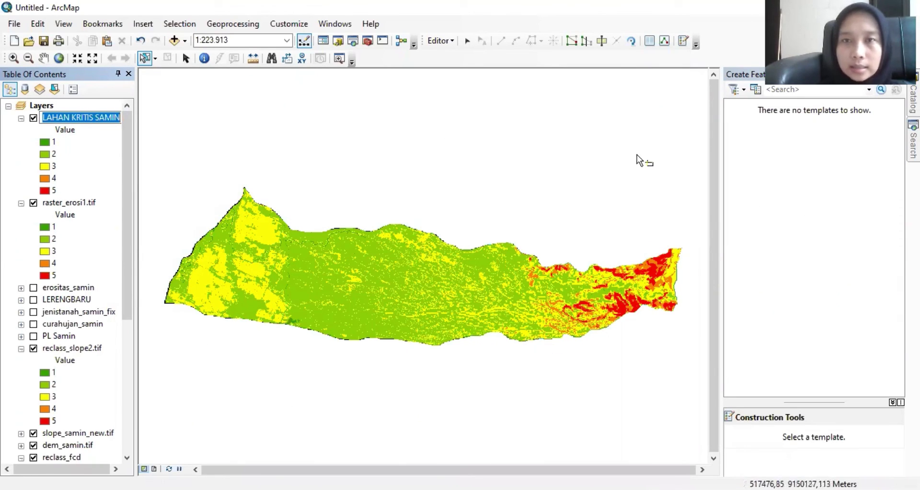
{"action": "left_click", "coordinate": [493, 286]}
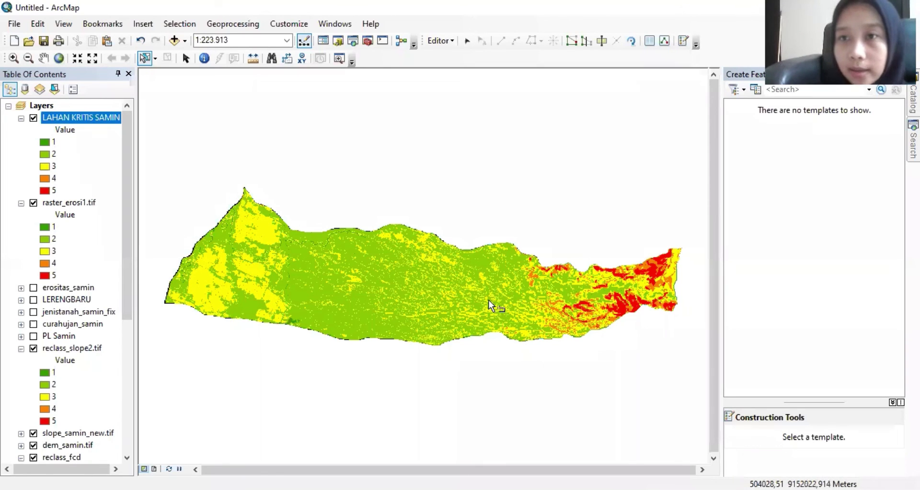